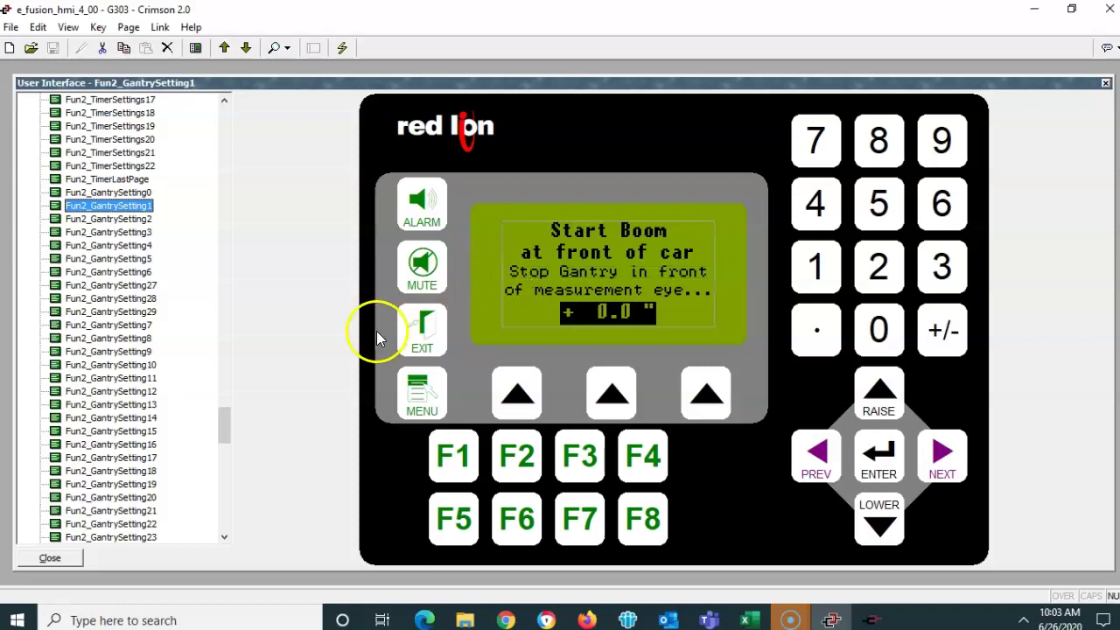
# - Step through Fun2_GantrySetting2 to Fun2_GantrySetting5, then return to Fun2_GantrySetting1
pyautogui.click(130, 218)
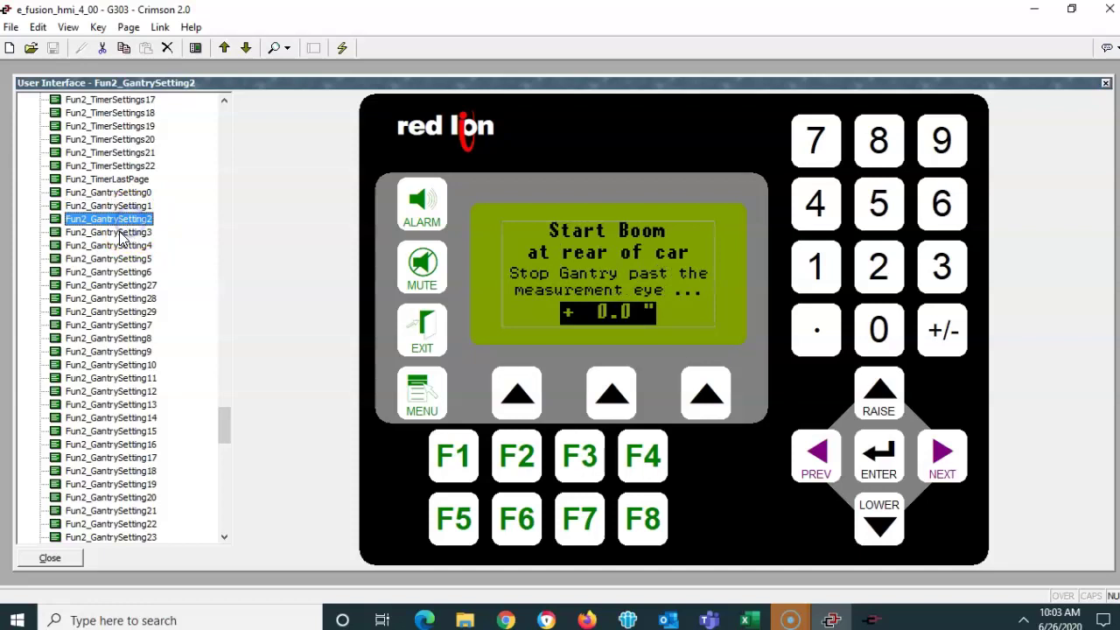
pyautogui.click(125, 232)
pyautogui.click(120, 246)
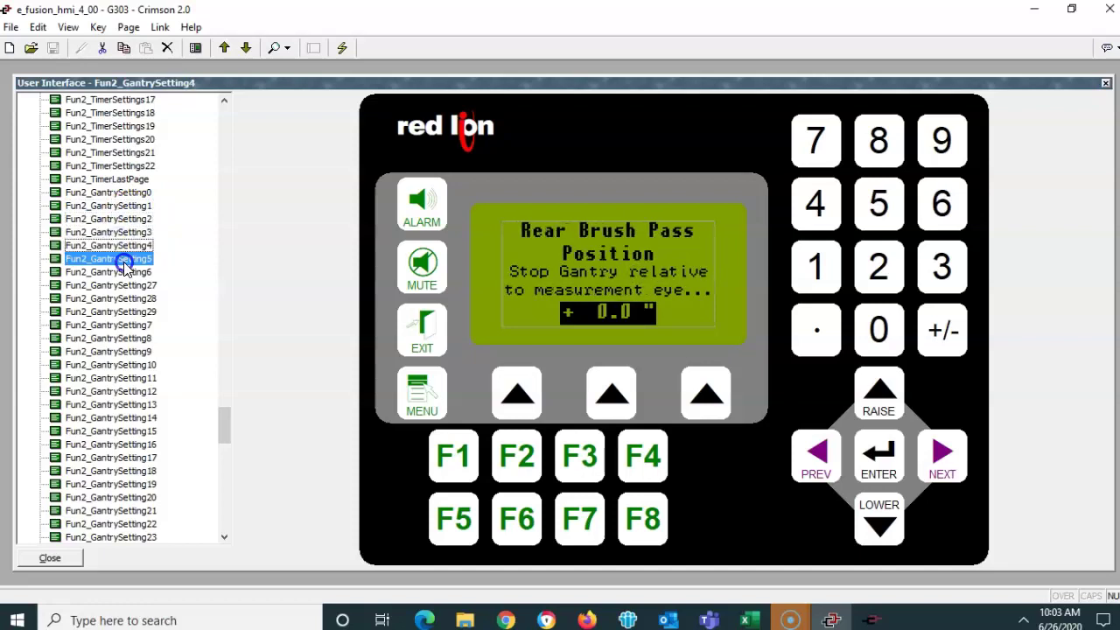
pyautogui.click(125, 259)
pyautogui.click(122, 207)
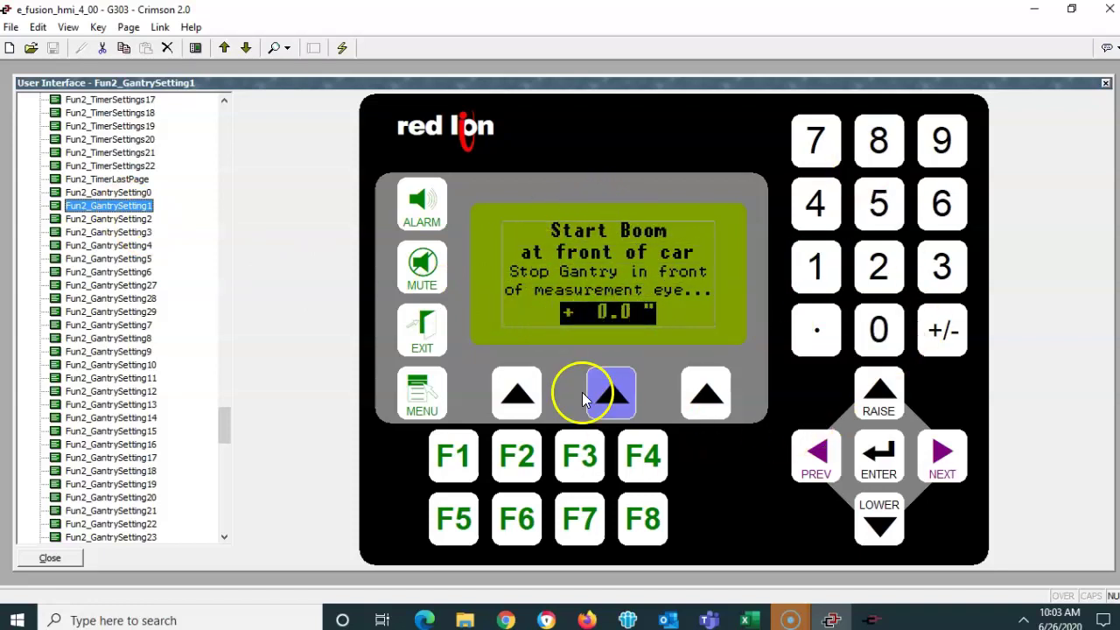
# - Check the 'at front of car' line, revisit GantrySetting2–4, and return to GantrySetting1
pyautogui.click(616, 248)
pyautogui.click(579, 306)
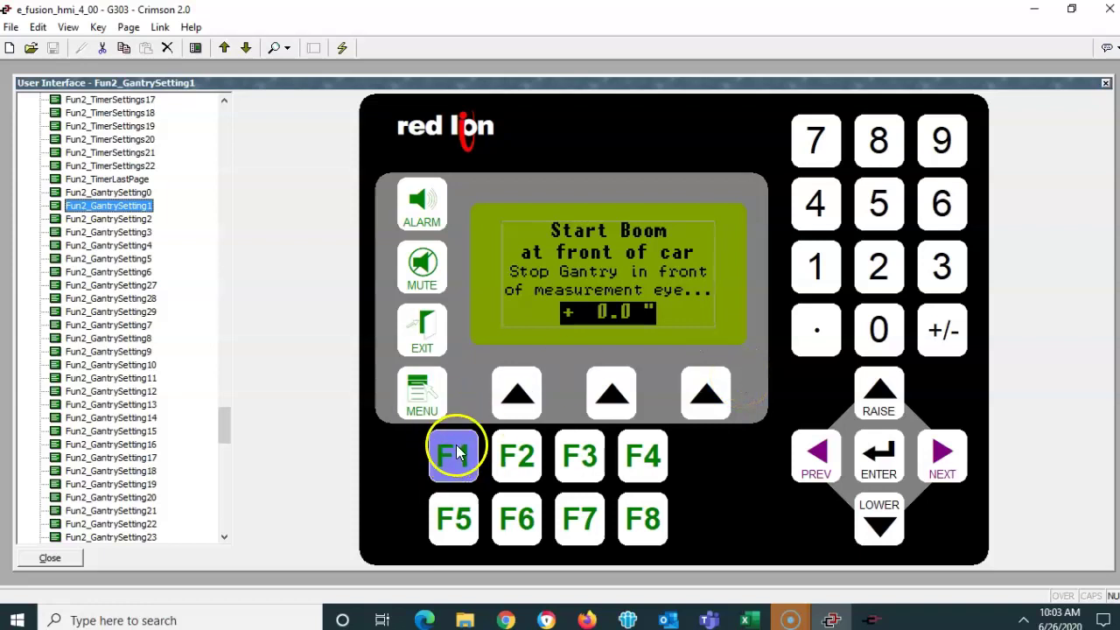
pyautogui.click(137, 219)
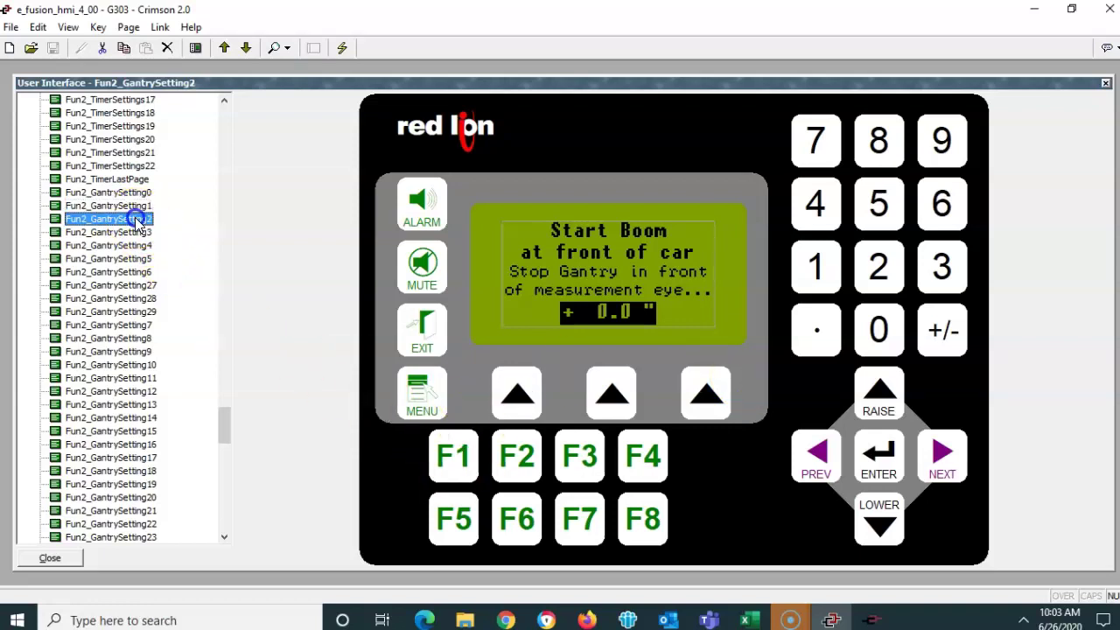
pyautogui.click(131, 233)
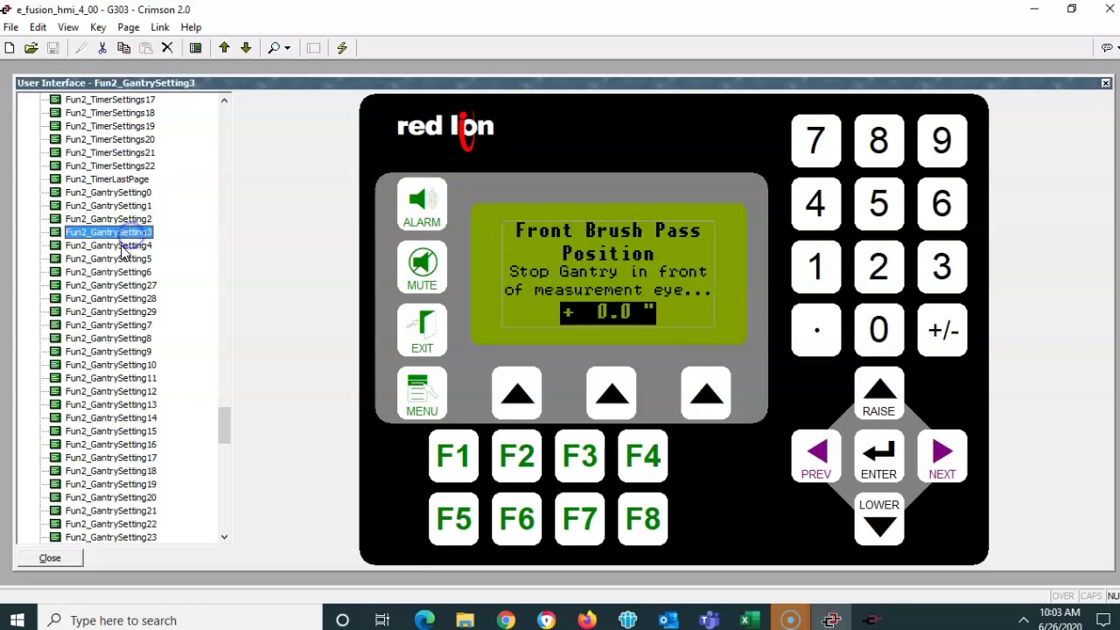
pyautogui.click(123, 246)
pyautogui.click(130, 208)
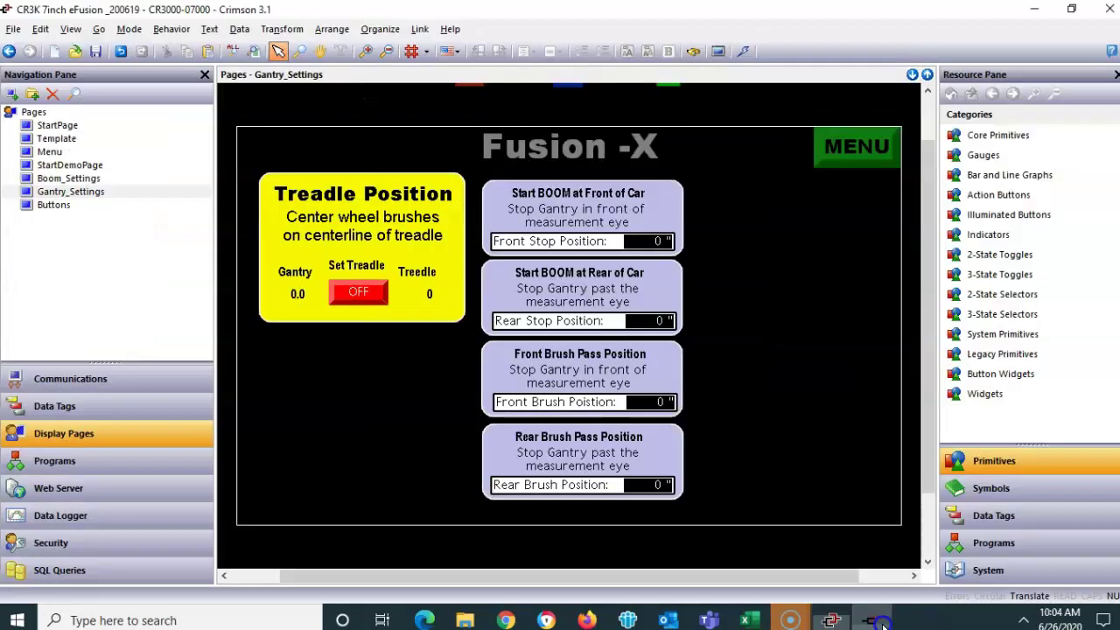
# - Switch to Crimson 3.1 and inspect the Start BOOM at Rear, Front Brush and Rear Brush widgets
pyautogui.click(872, 621)
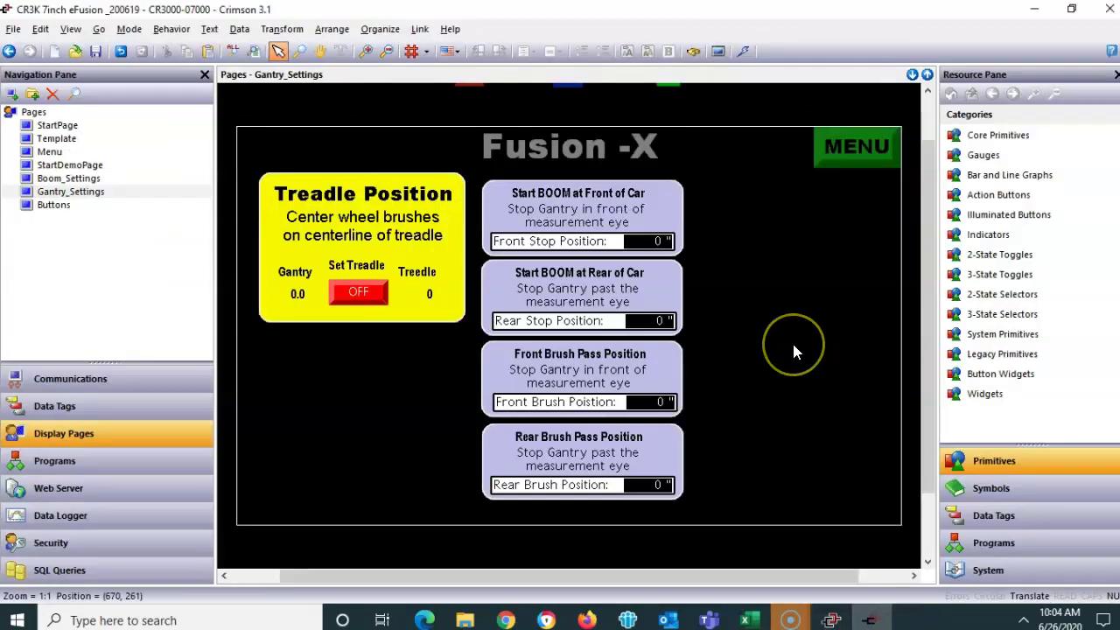
pyautogui.click(665, 308)
pyautogui.click(669, 369)
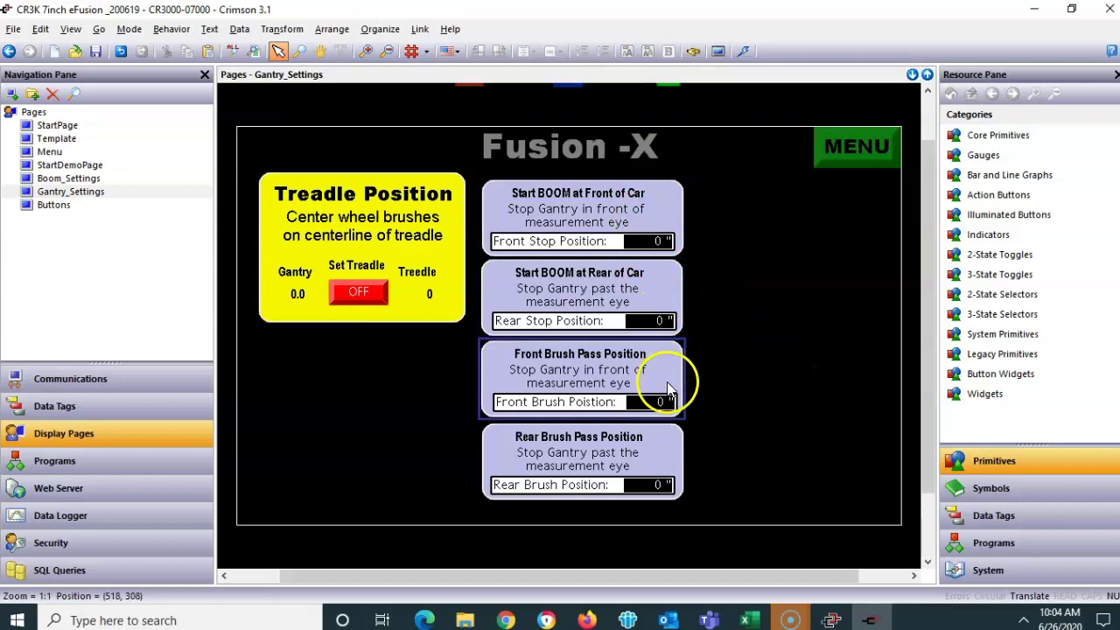
pyautogui.click(662, 453)
pyautogui.click(735, 439)
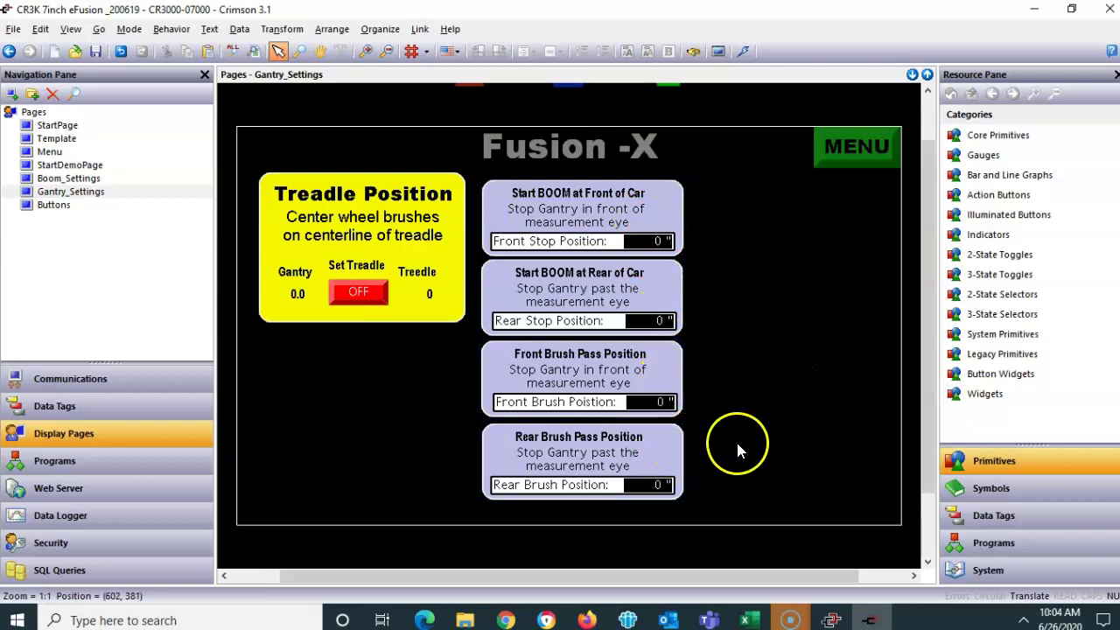
pyautogui.scroll(2, 736, 439)
pyautogui.scroll(-2, 736, 439)
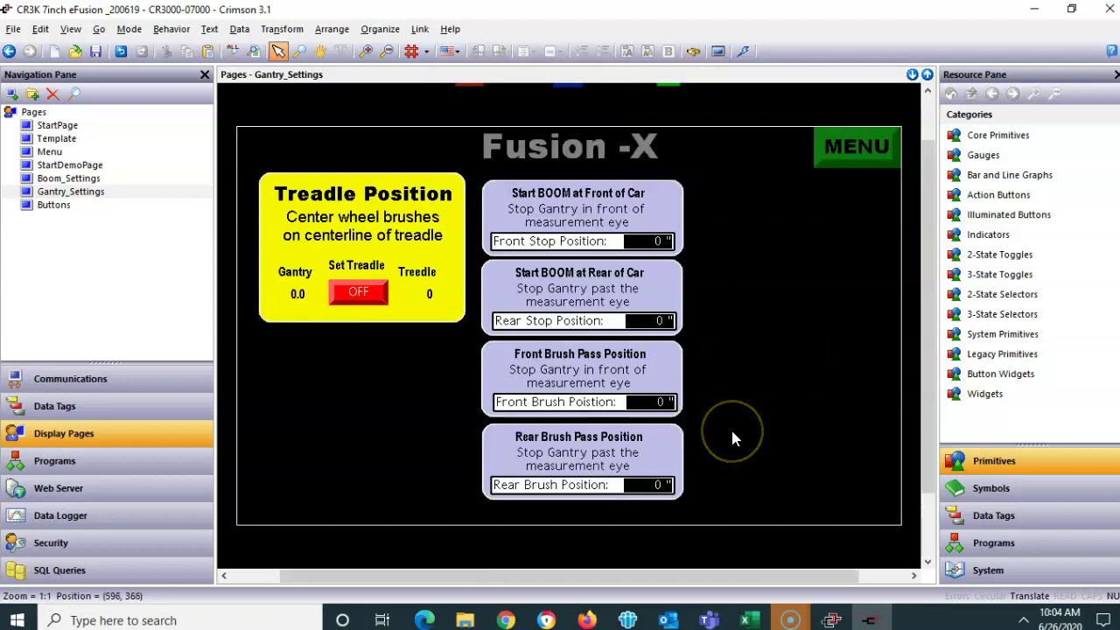
# - Inspect the Start BOOM at Front of Car text, then the Rear, Front Brush and Rear Brush widgets
pyautogui.click(661, 226)
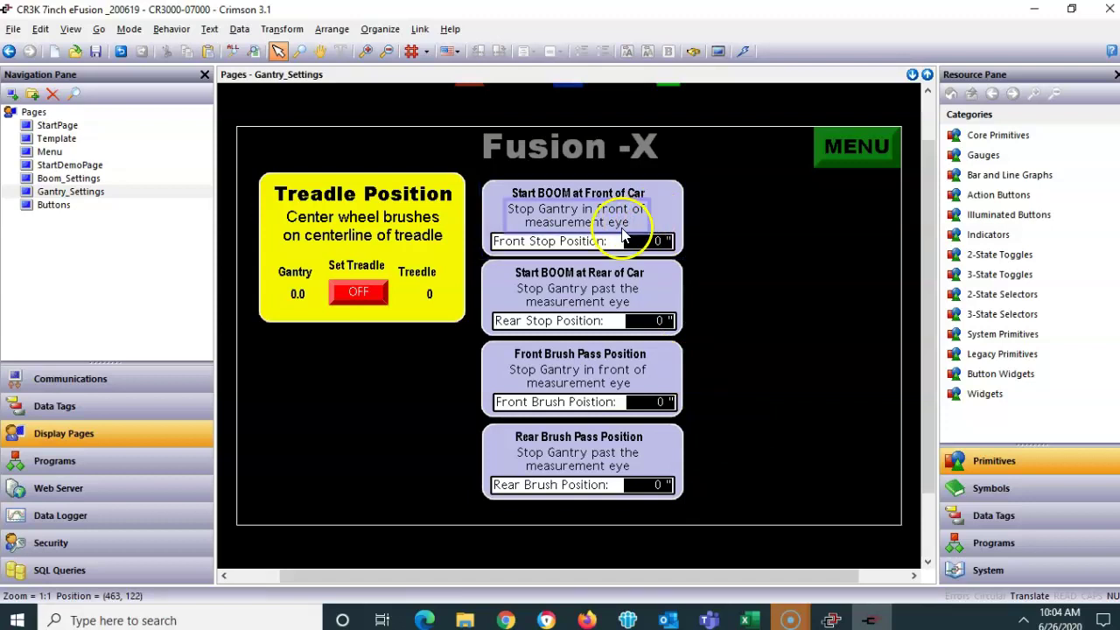
pyautogui.doubleClick(638, 236)
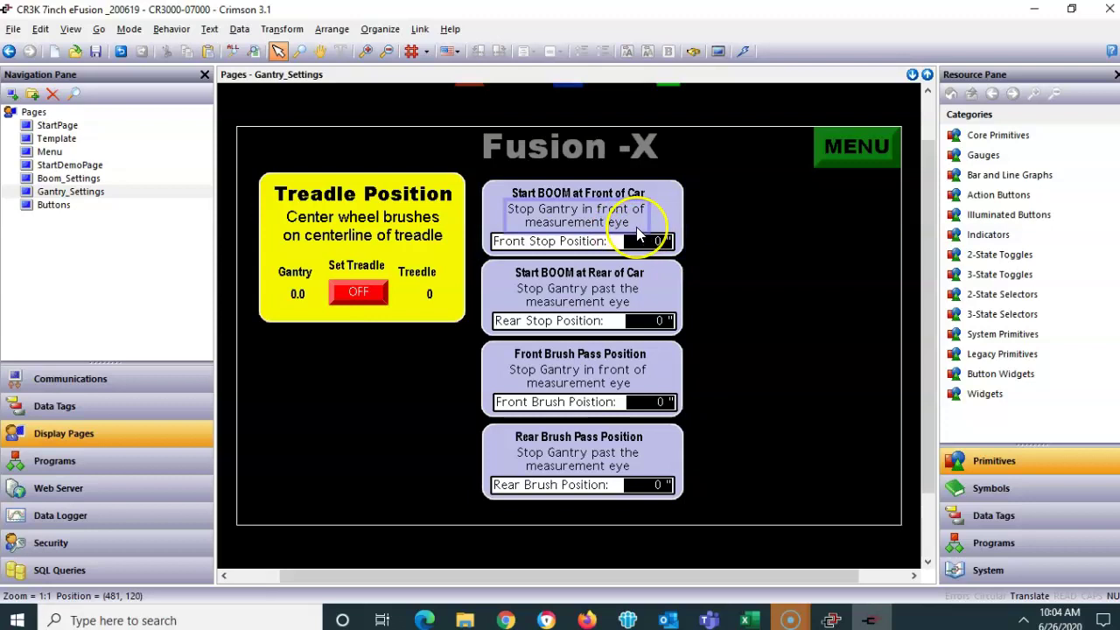
pyautogui.click(671, 295)
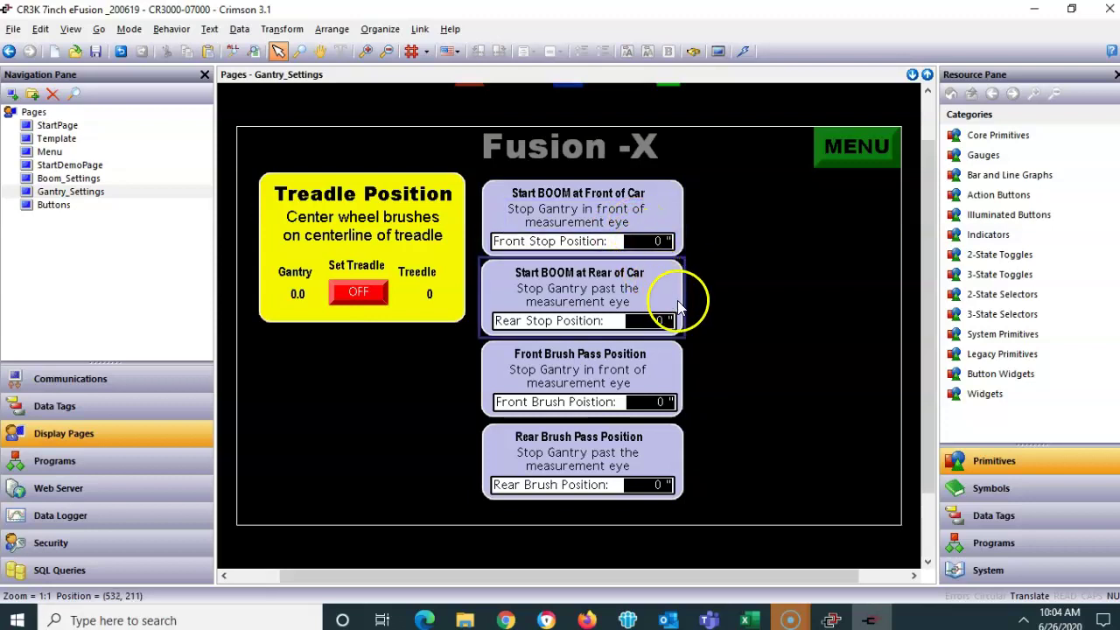
pyautogui.click(665, 398)
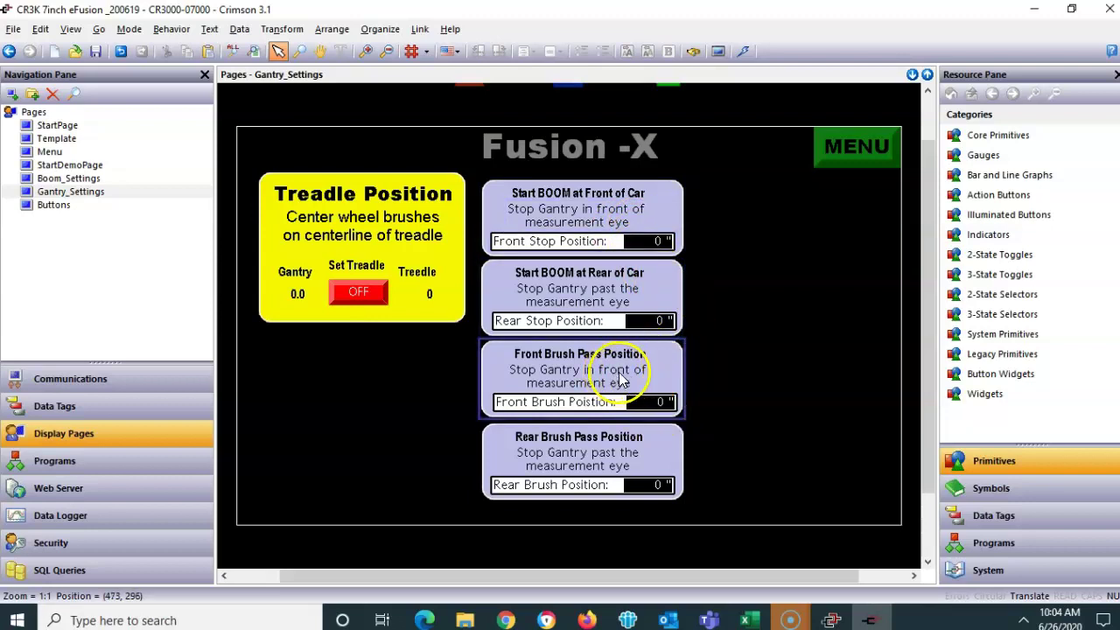
pyautogui.click(719, 405)
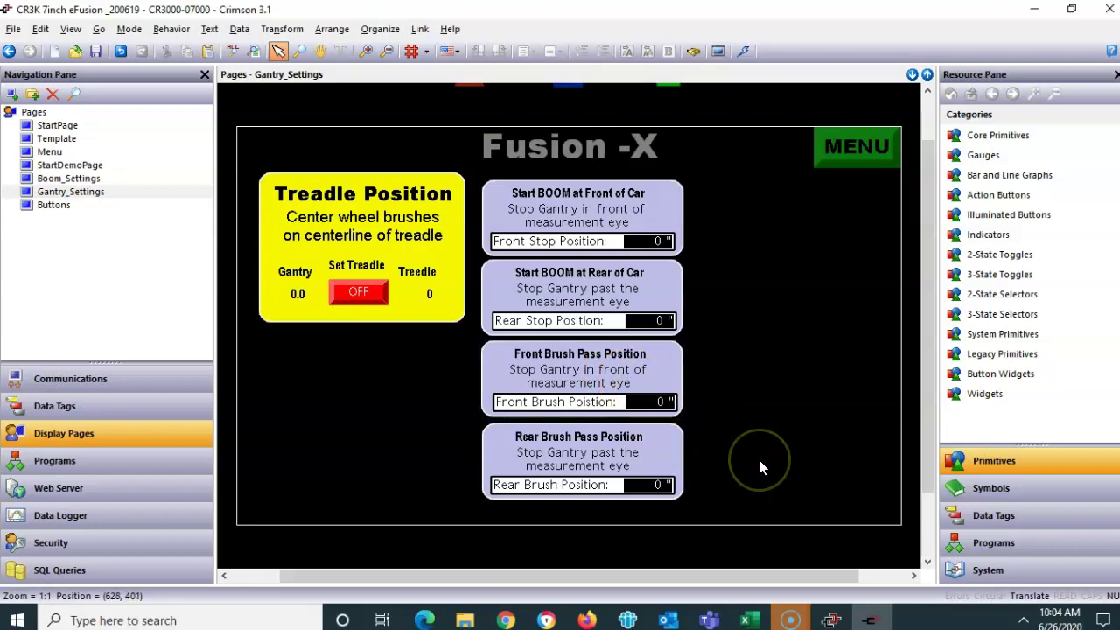
pyautogui.click(662, 475)
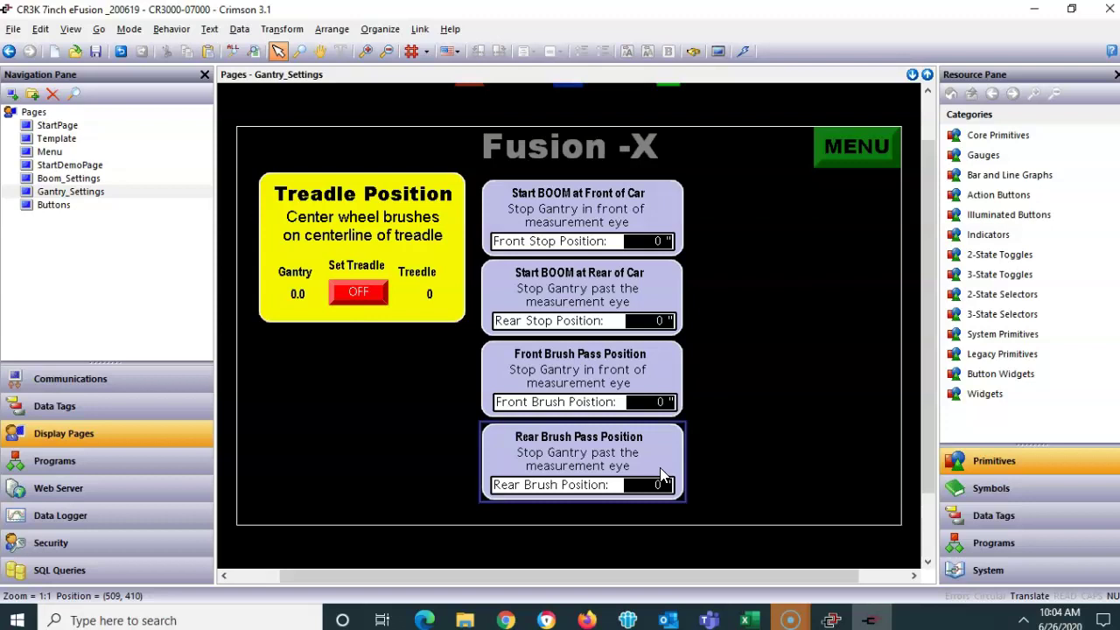
pyautogui.click(670, 456)
# - Select the whole Rear Brush Pass Position widget group and copy it
pyautogui.rightClick(672, 461)
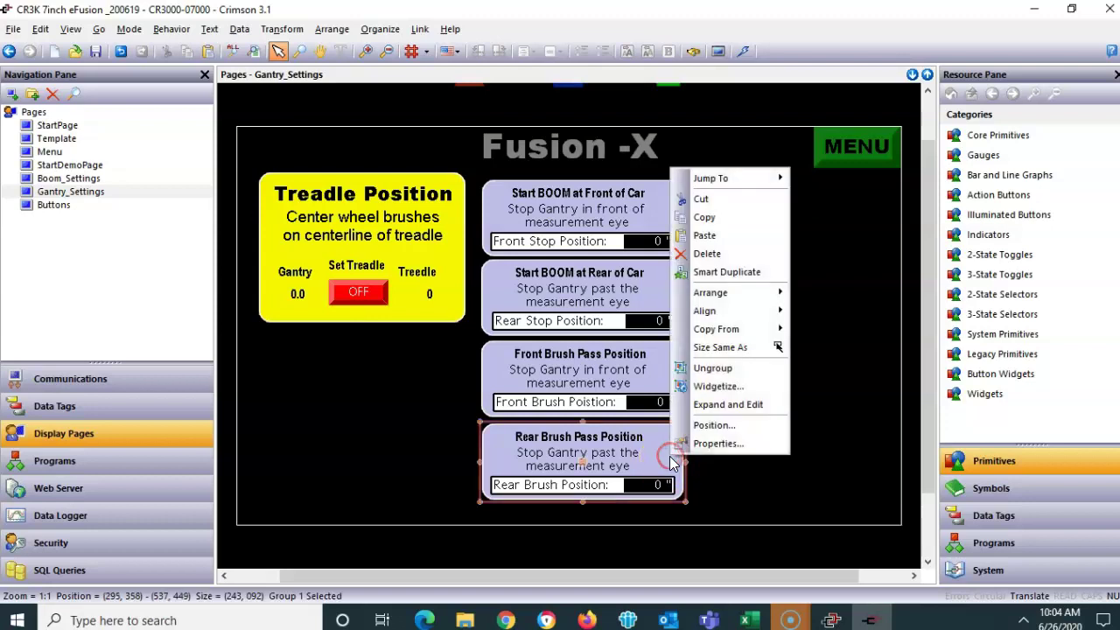
pyautogui.click(744, 477)
pyautogui.moveTo(714, 520)
pyautogui.mouseDown()
pyautogui.moveTo(555, 507)
pyautogui.moveTo(470, 457)
pyautogui.moveTo(453, 420)
pyautogui.mouseUp()
pyautogui.click(500, 442)
pyautogui.click(723, 435)
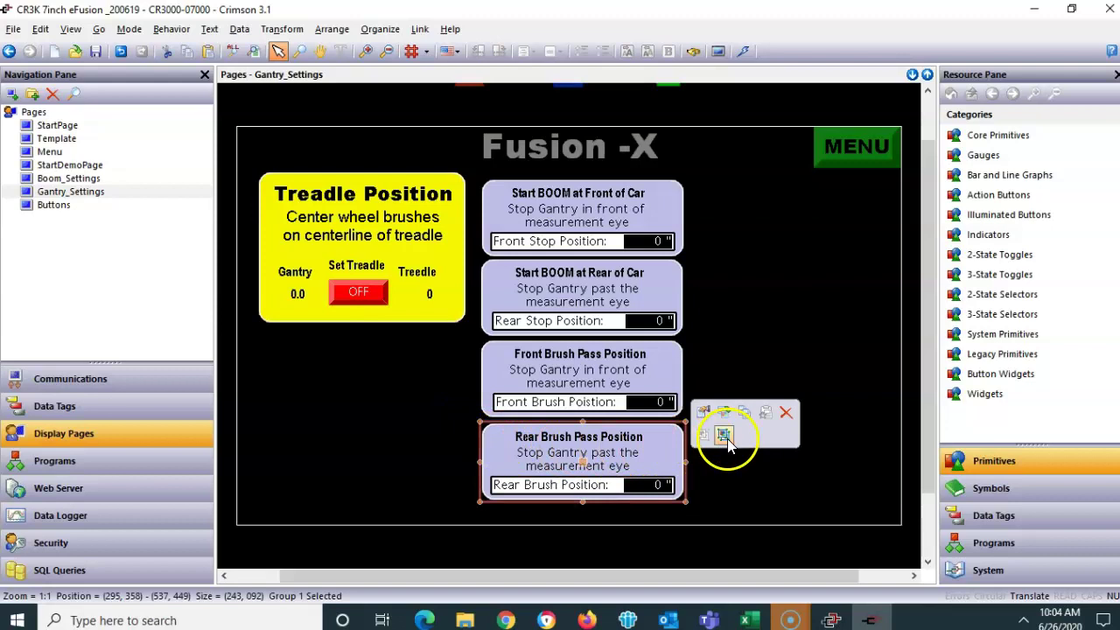
pyautogui.rightClick(501, 447)
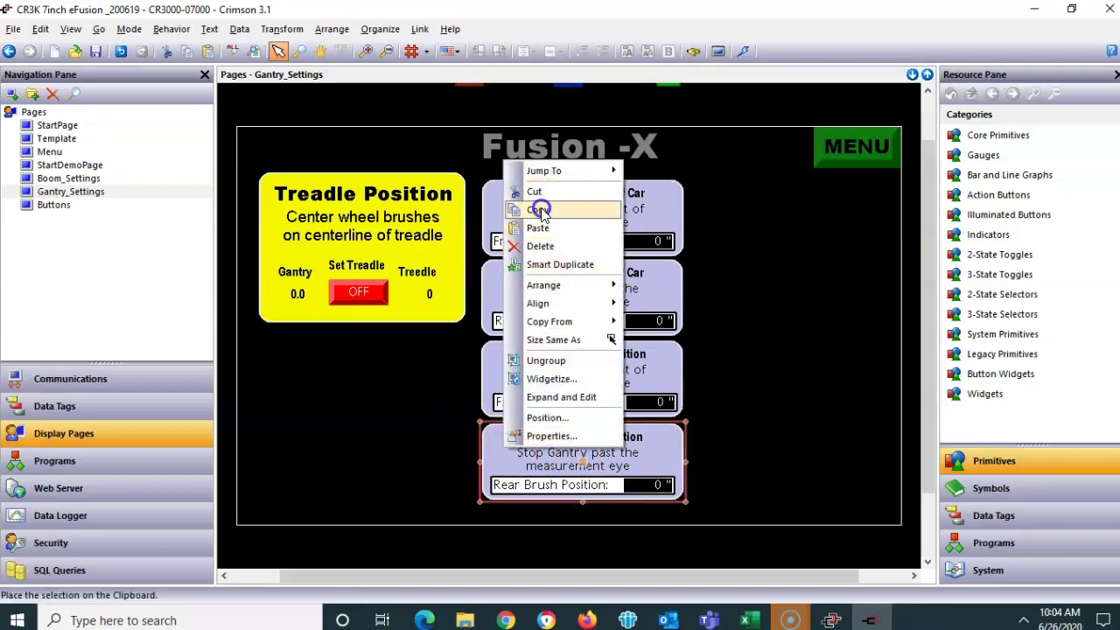
pyautogui.click(538, 227)
# - Paste the widget onto the Buttons page and move it to the upper right
pyautogui.click(49, 208)
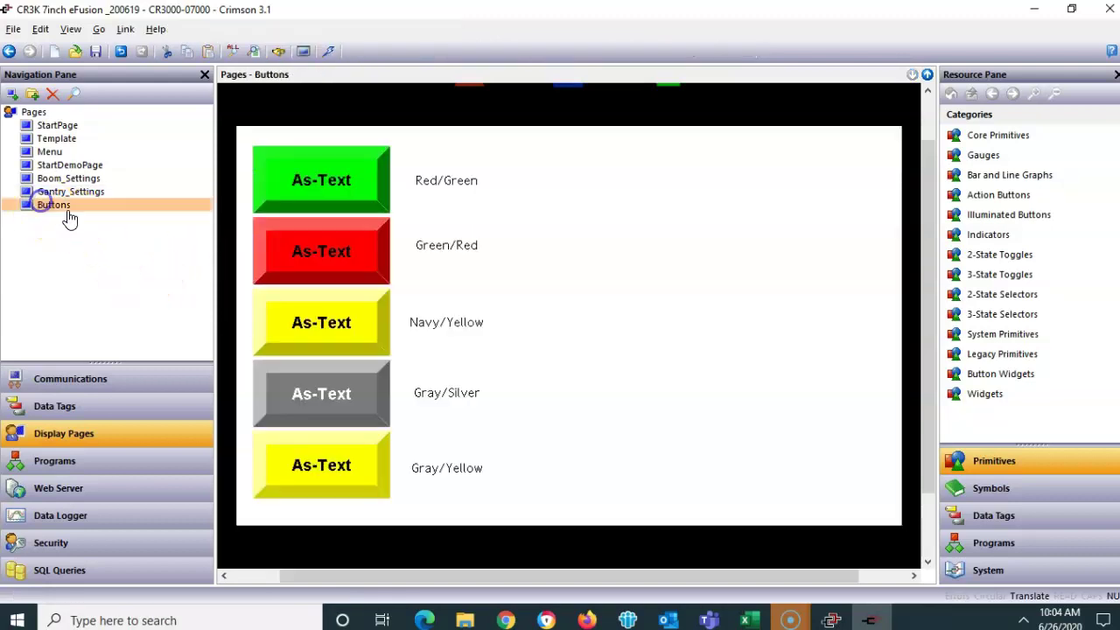
pyautogui.rightClick(652, 242)
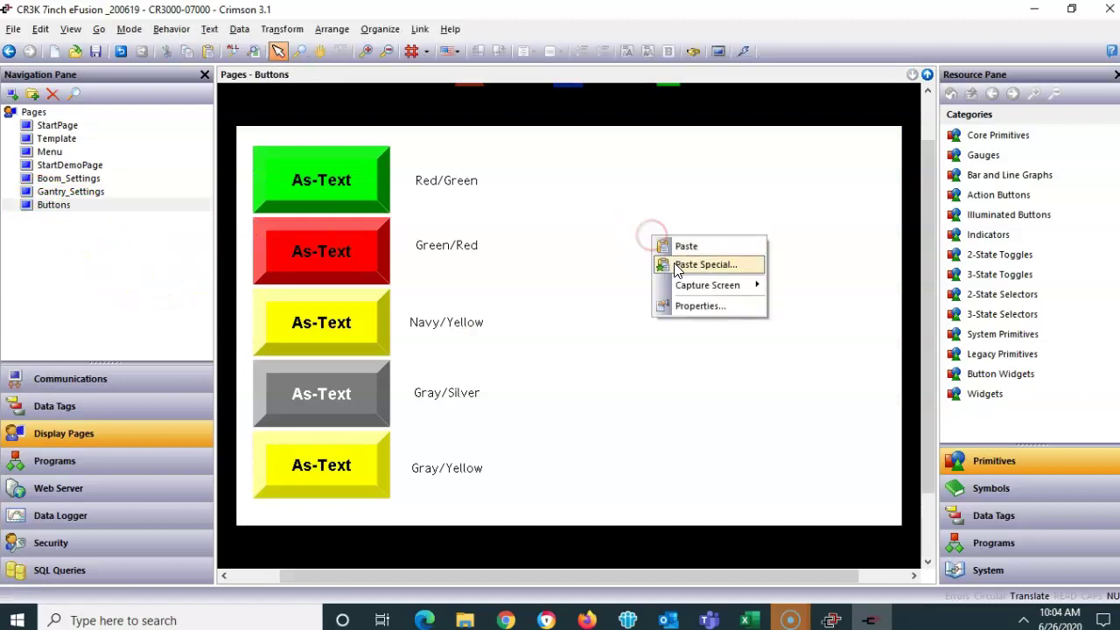
pyautogui.click(674, 240)
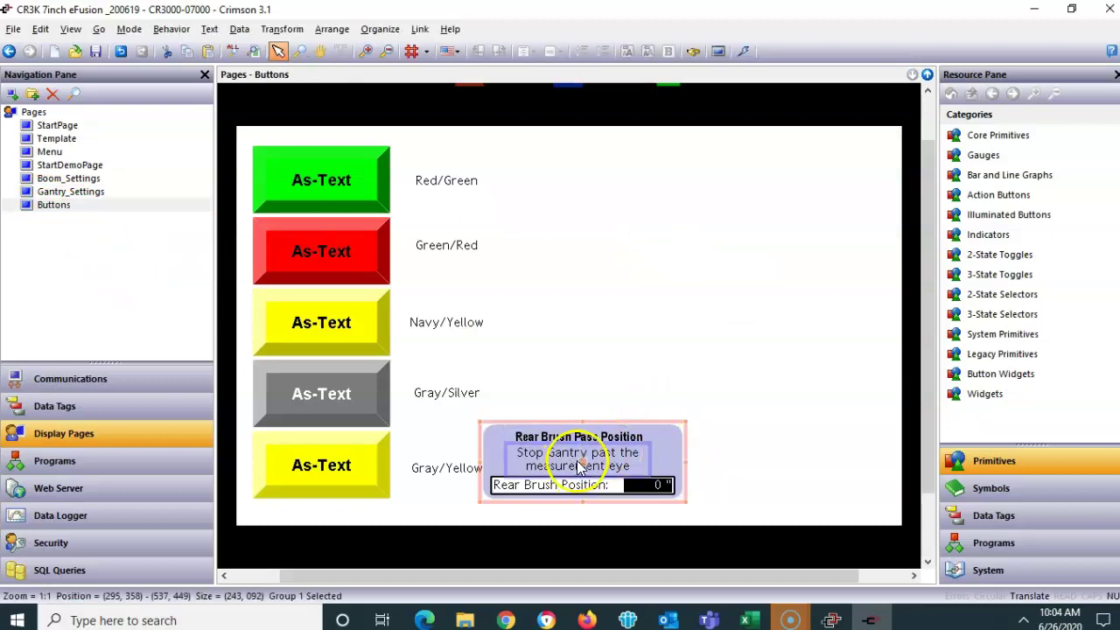
pyautogui.moveTo(577, 462)
pyautogui.mouseDown()
pyautogui.moveTo(711, 219)
pyautogui.moveTo(629, 262)
pyautogui.mouseUp()
pyautogui.scroll(1, 693, 231)
pyautogui.click(693, 252)
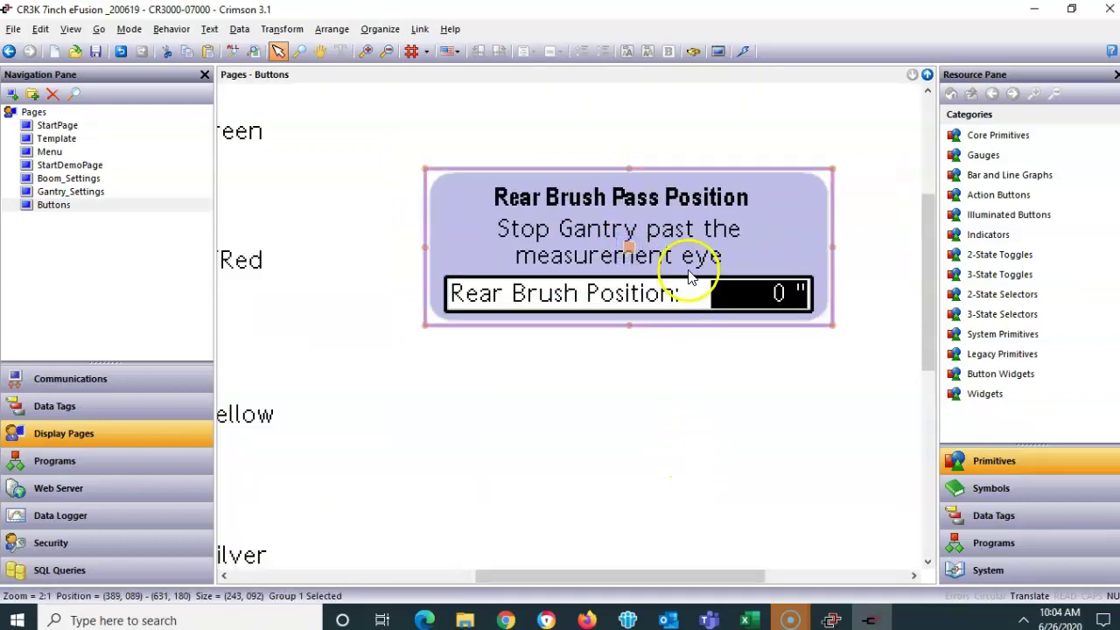
# - Ungroup the pasted widget and inspect its title, Stop Gantry text, value box and background
pyautogui.rightClick(760, 253)
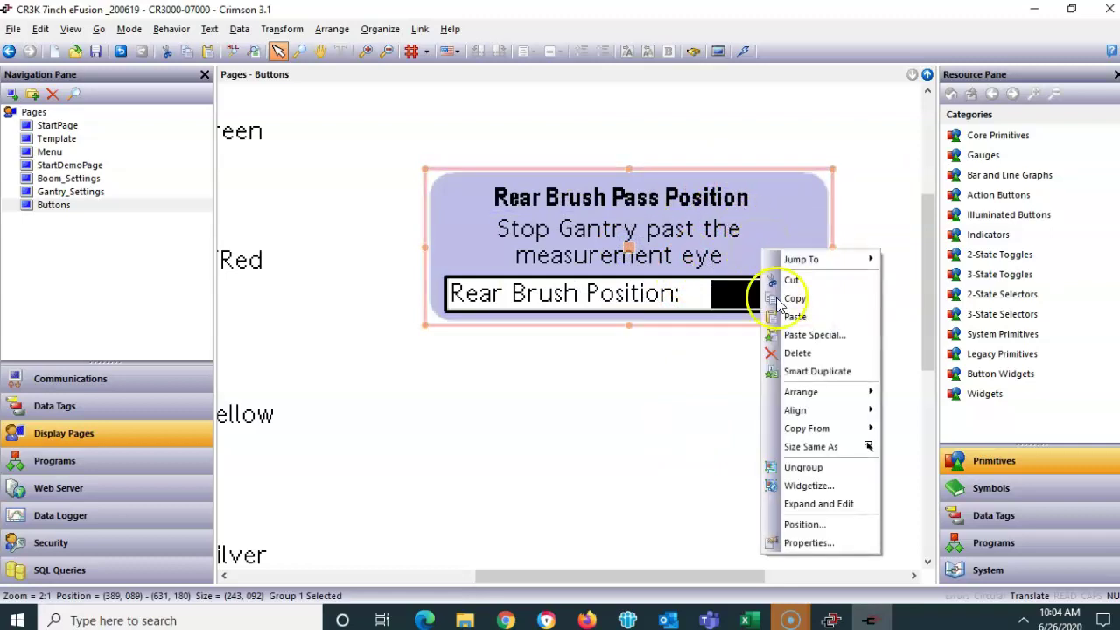
pyautogui.click(825, 469)
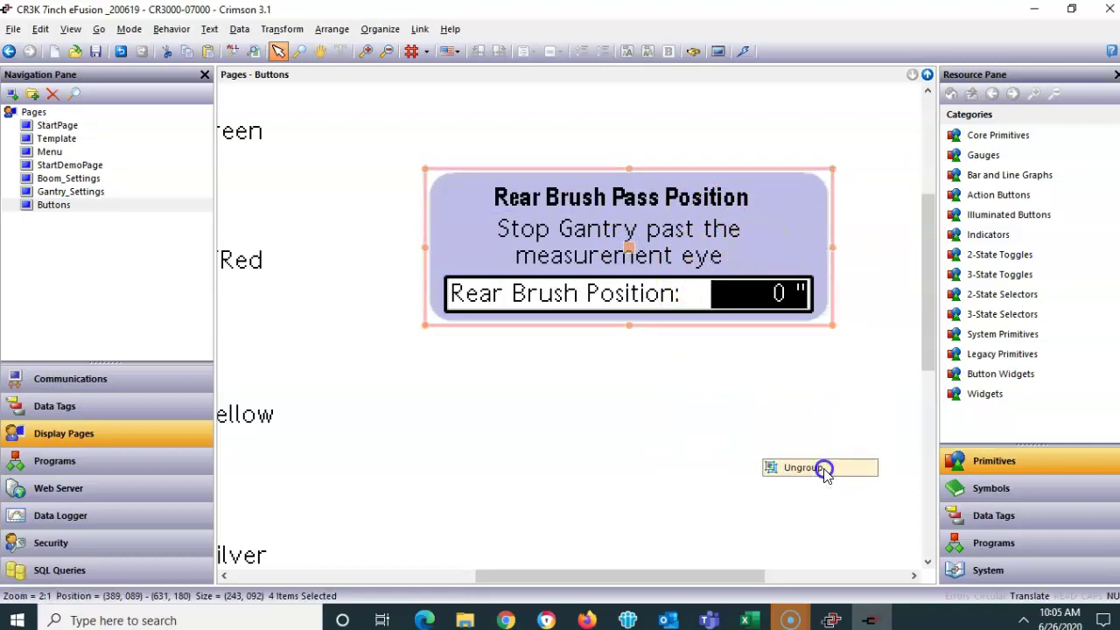
pyautogui.click(649, 442)
pyautogui.click(649, 202)
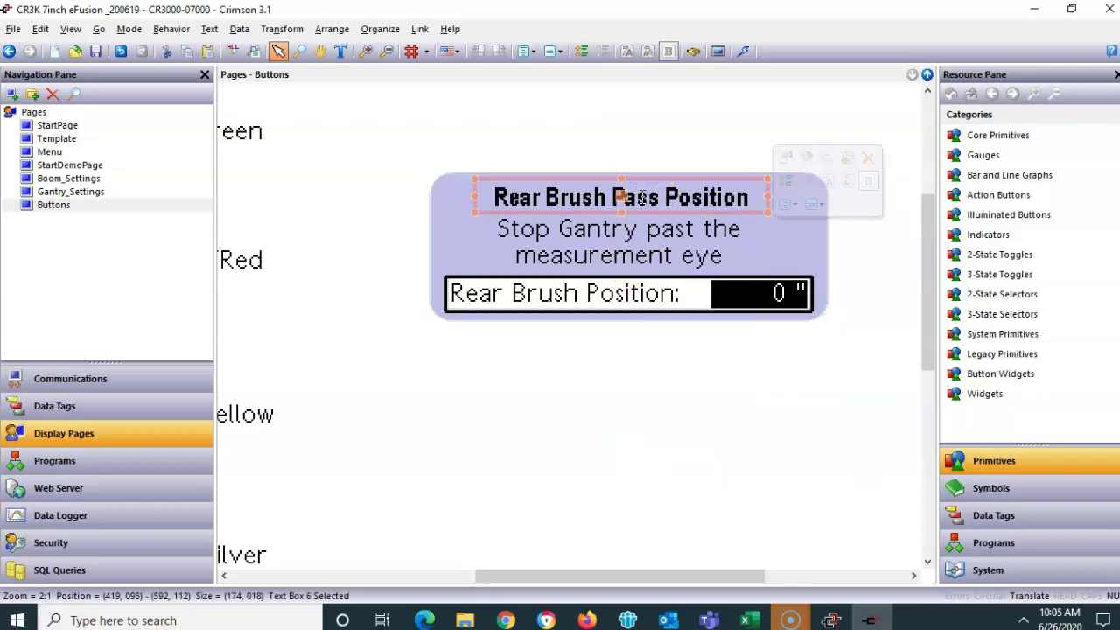
pyautogui.click(630, 230)
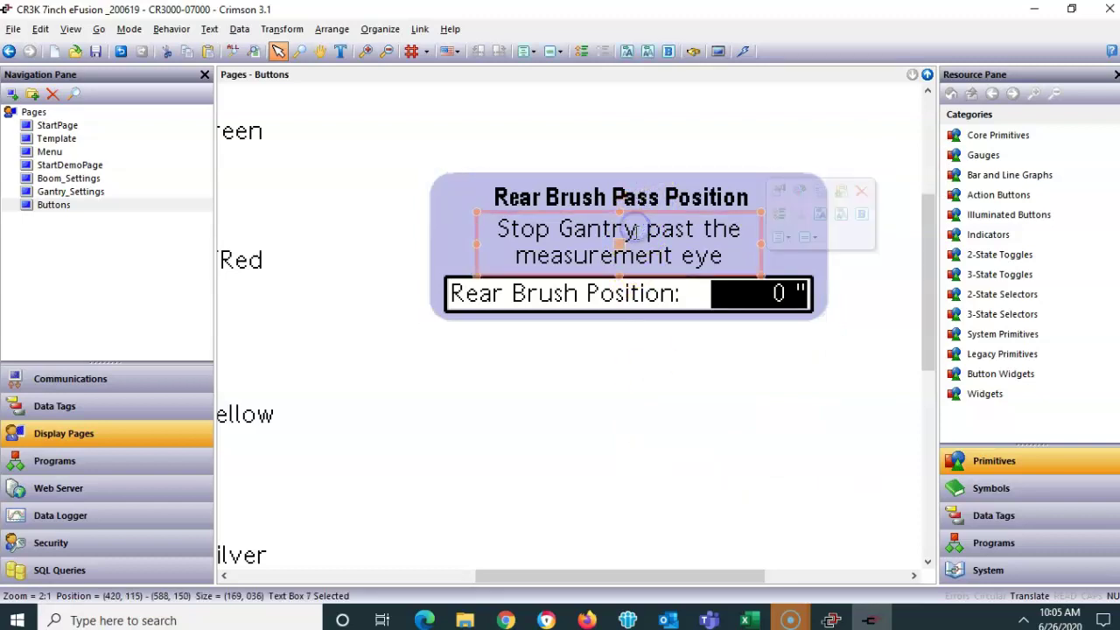
pyautogui.click(634, 295)
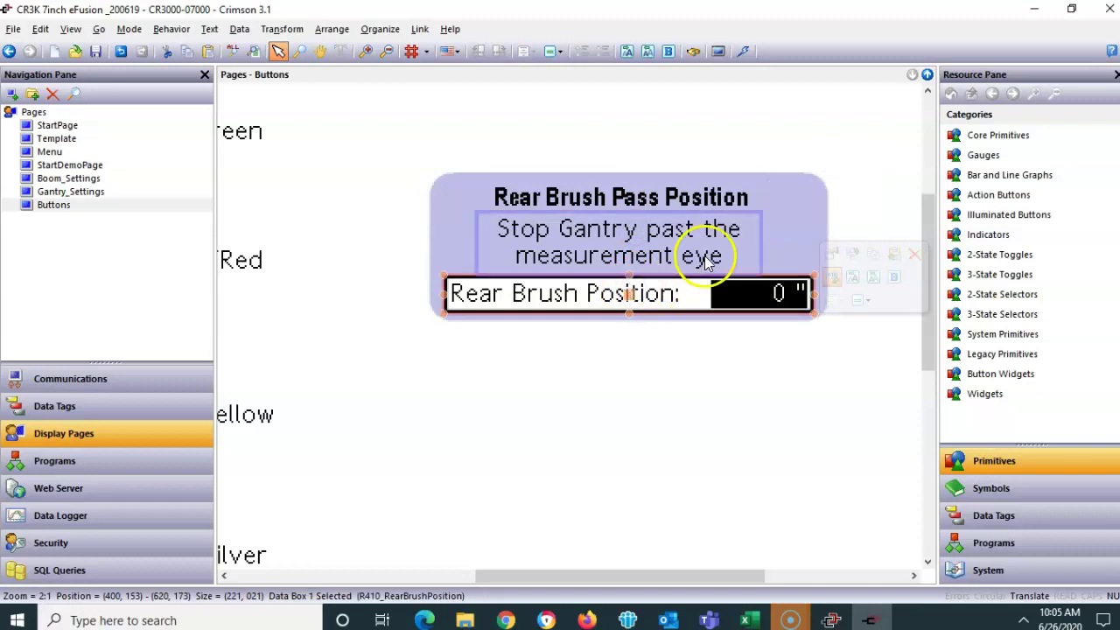
pyautogui.click(737, 248)
pyautogui.click(717, 218)
pyautogui.click(725, 194)
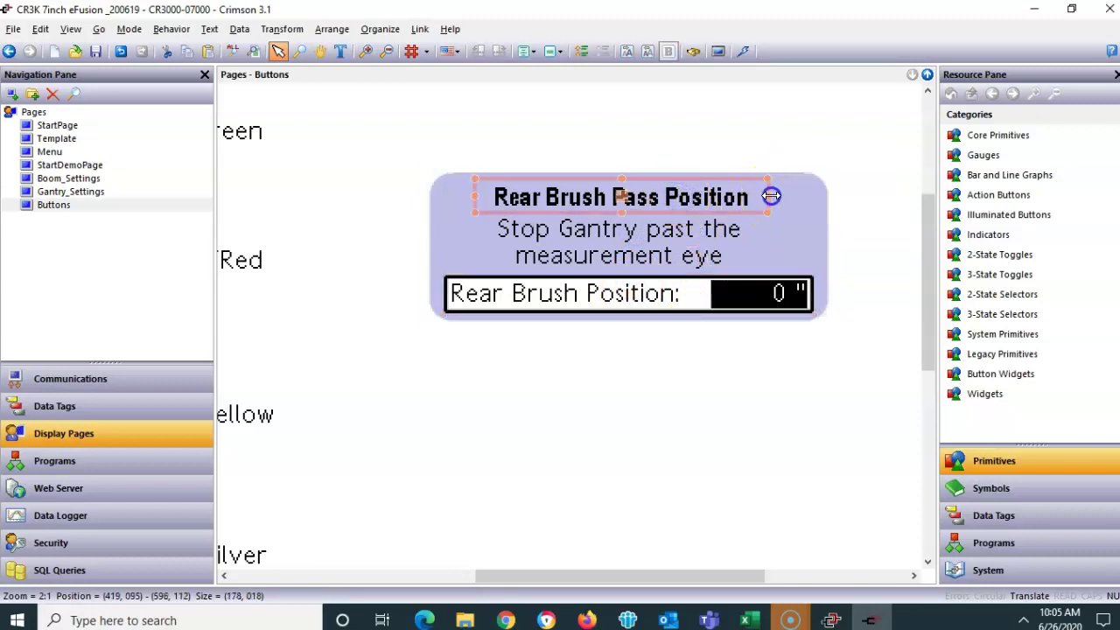
# - Stretch the title and the Stop Gantry text boxes outward on both sides to span the panel
pyautogui.moveTo(768, 196); pyautogui.dragTo(813, 196)
pyautogui.click(475, 193)
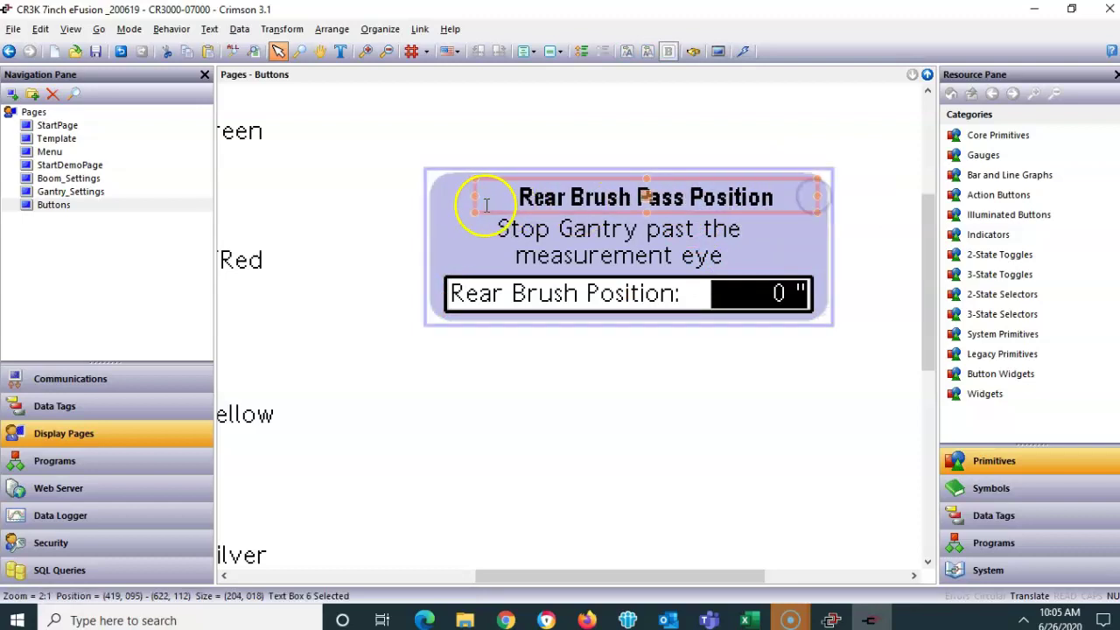
pyautogui.moveTo(476, 194); pyautogui.dragTo(434, 190)
pyautogui.click(500, 229)
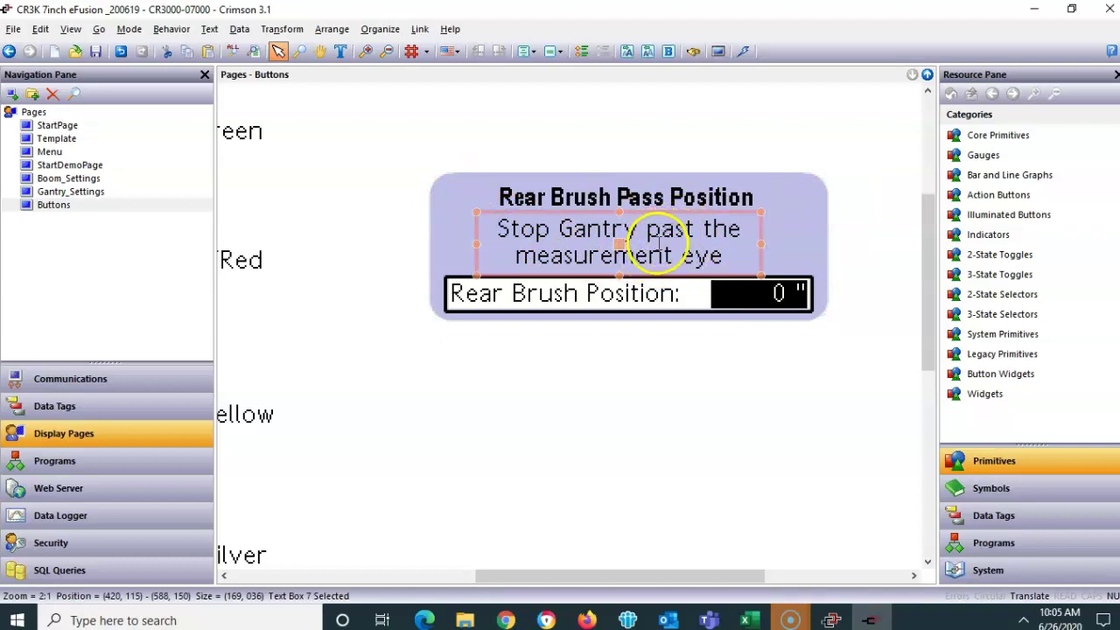
pyautogui.moveTo(762, 243); pyautogui.dragTo(812, 245)
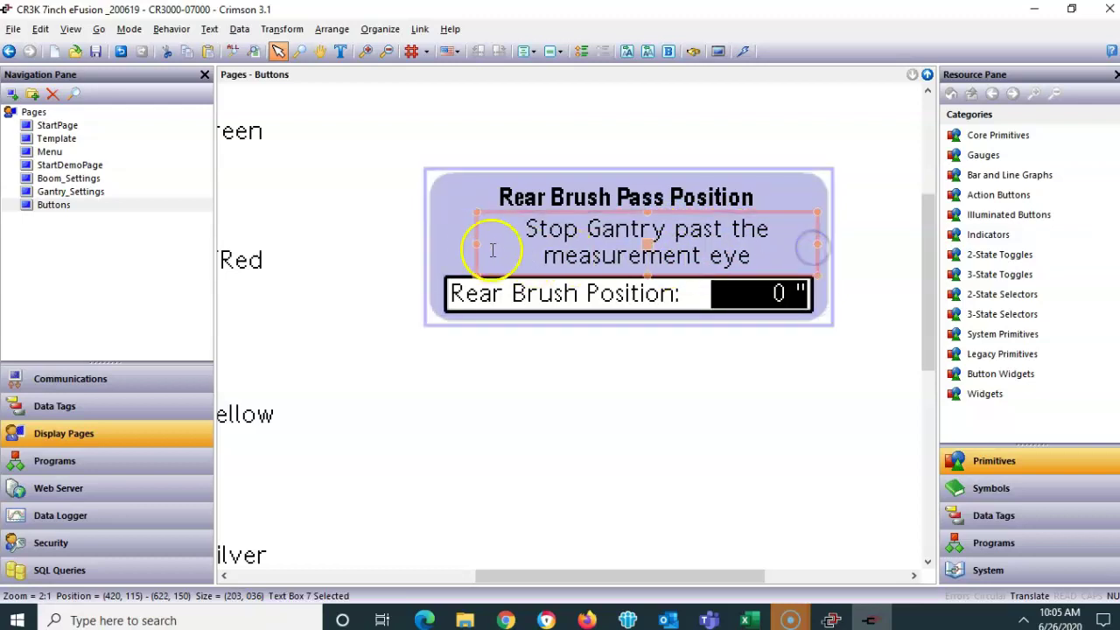
pyautogui.moveTo(475, 244); pyautogui.dragTo(438, 242)
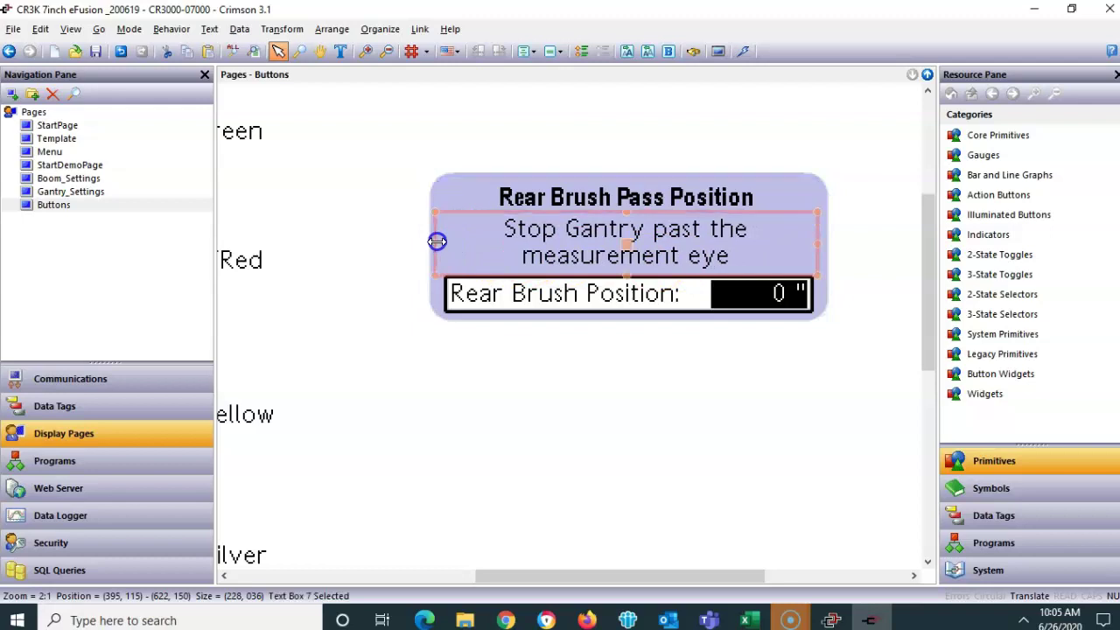
pyautogui.click(457, 297)
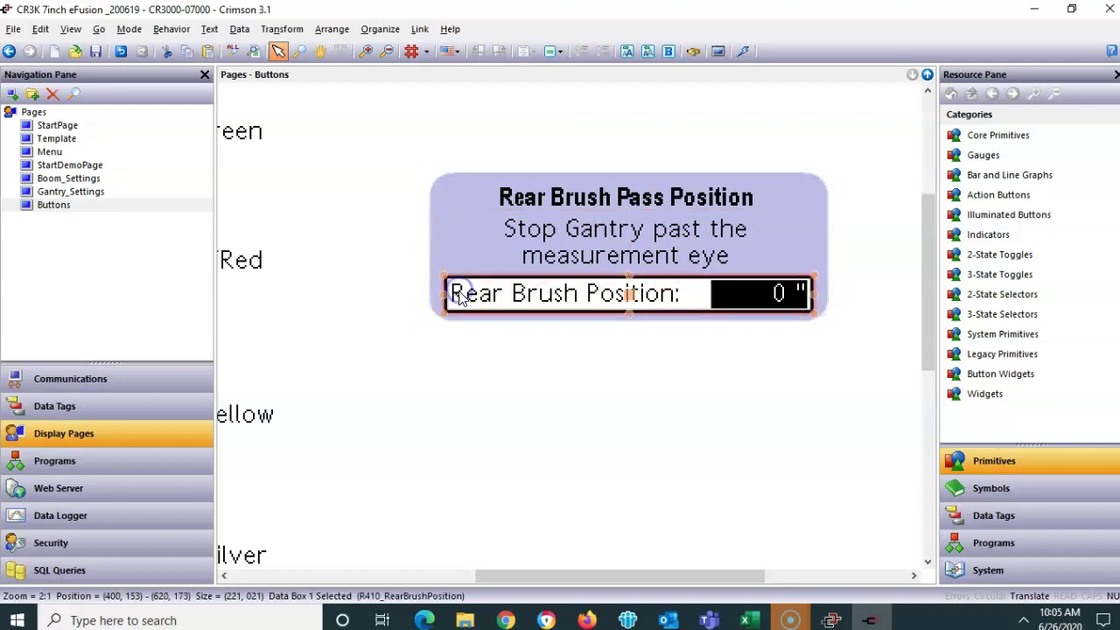
pyautogui.click(576, 254)
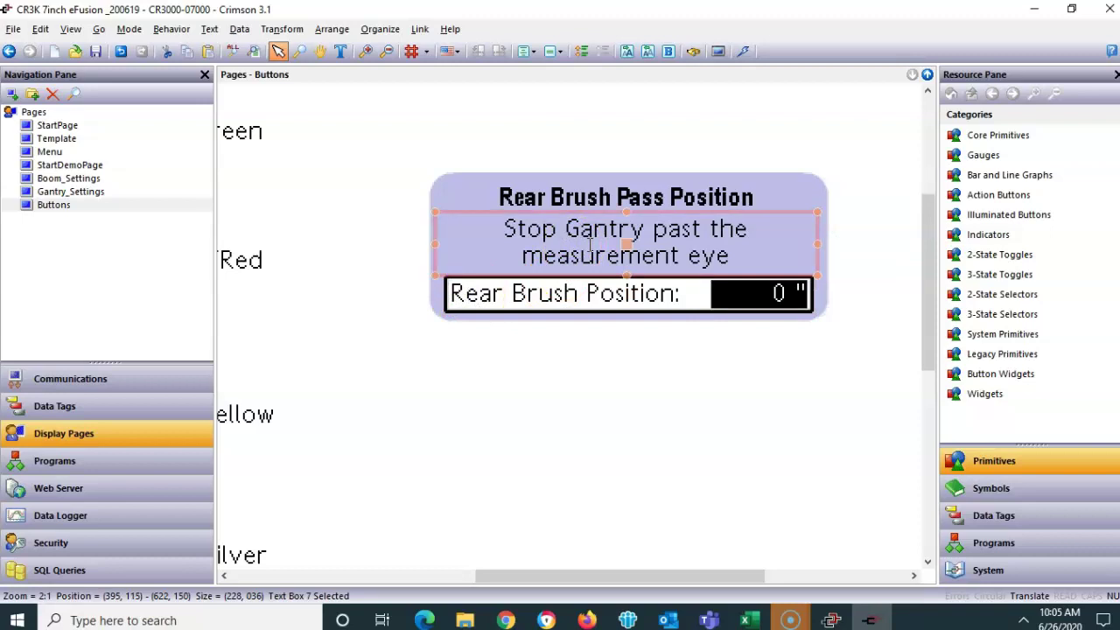
pyautogui.rightClick(590, 243)
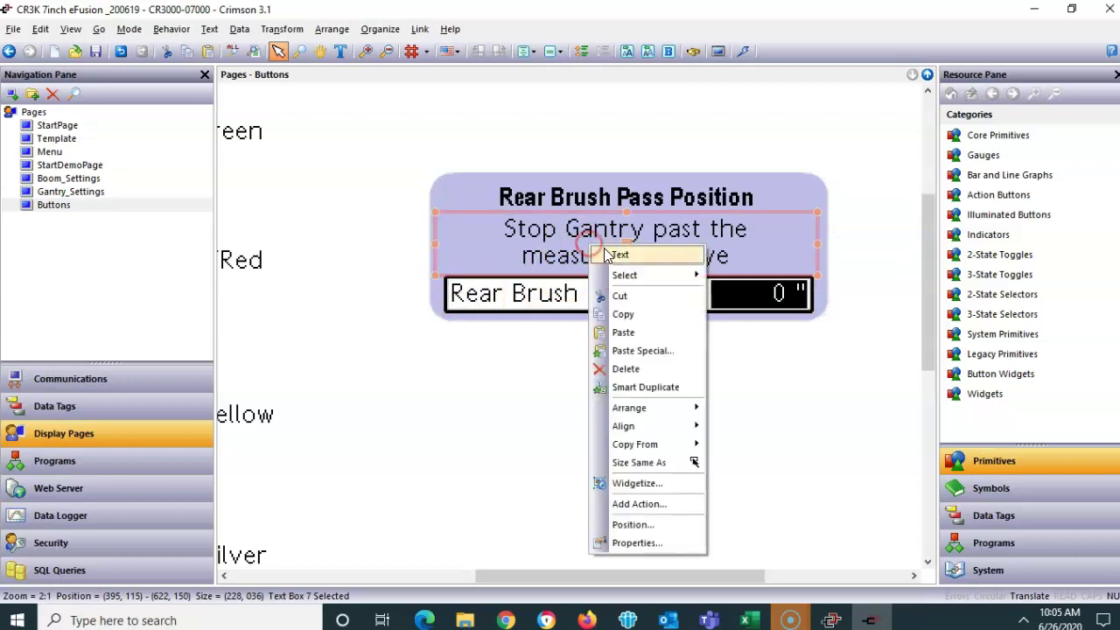
# - In the Stop Gantry text box's properties, delete 'measurement eye' from the text and confirm
pyautogui.click(652, 540)
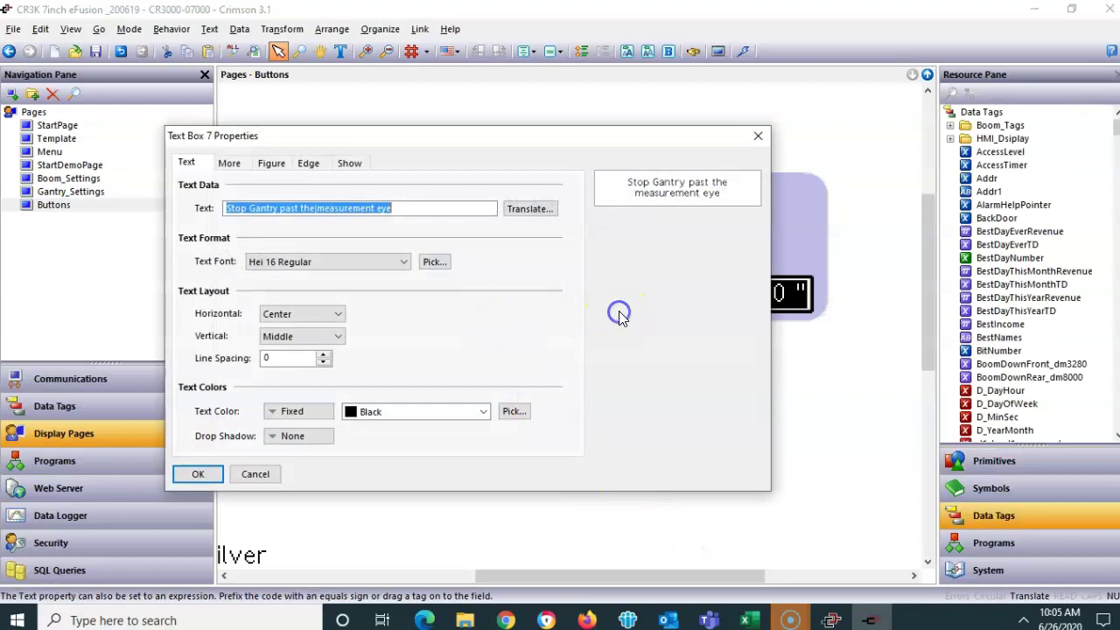
pyautogui.click(454, 205)
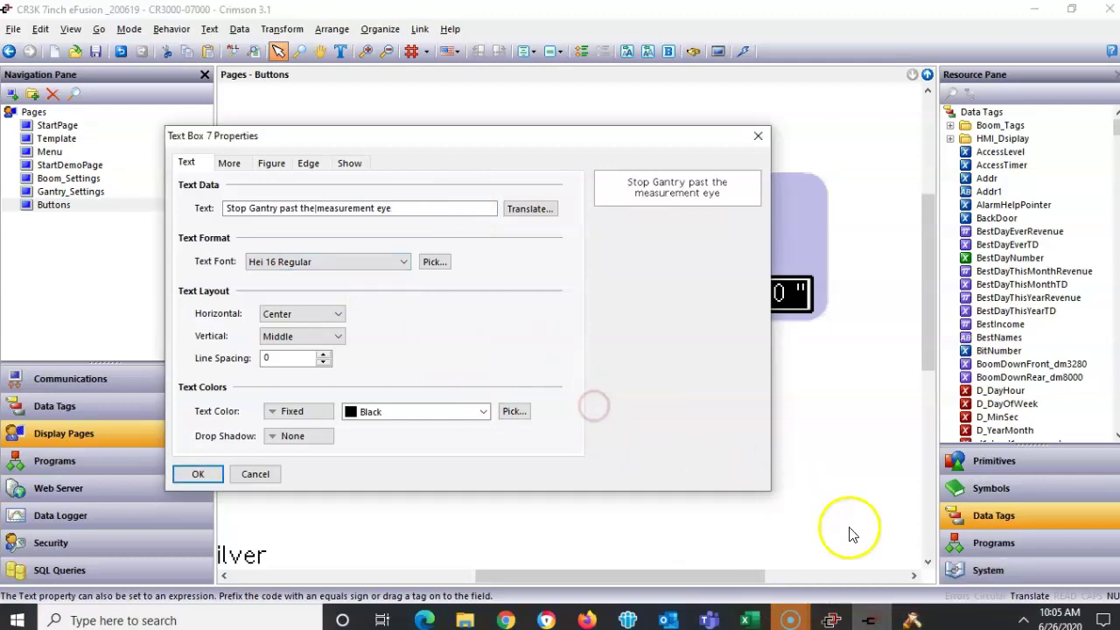
pyautogui.rightClick(906, 617)
pyautogui.click(726, 462)
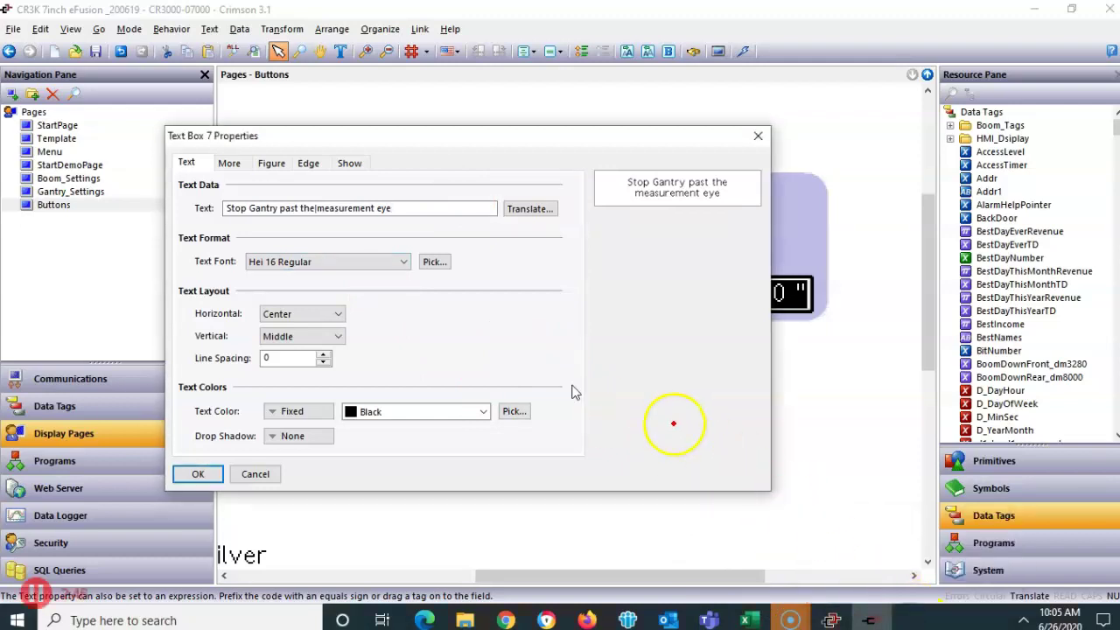
pyautogui.moveTo(671, 422)
pyautogui.mouseDown()
pyautogui.moveTo(385, 236)
pyautogui.moveTo(400, 220)
pyautogui.moveTo(315, 216)
pyautogui.mouseUp()
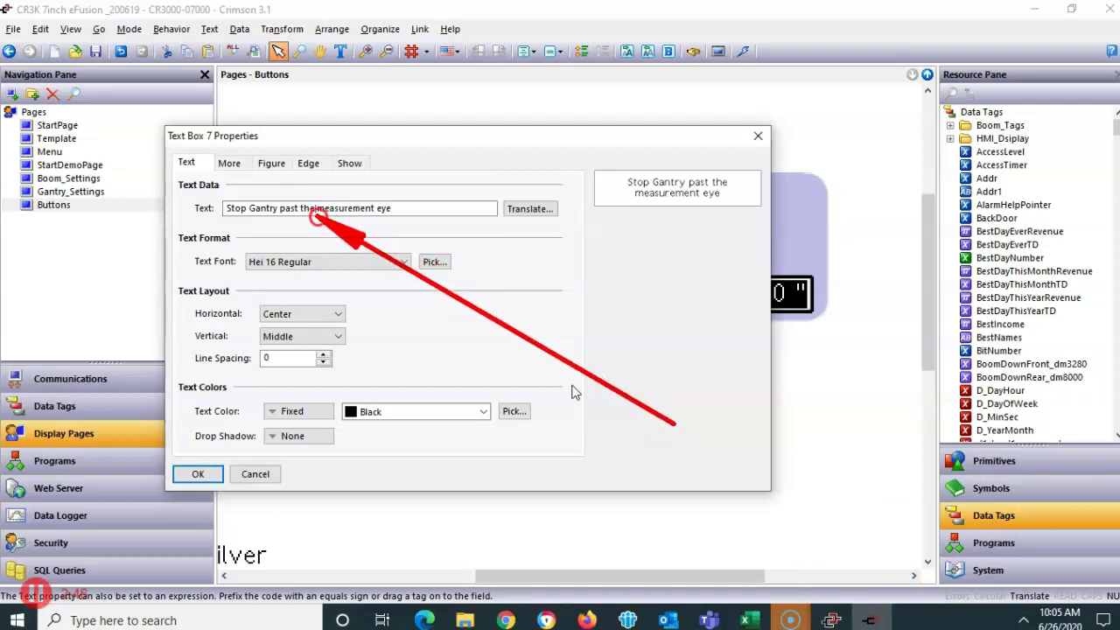
pyautogui.press('Escape')
pyautogui.click(420, 209)
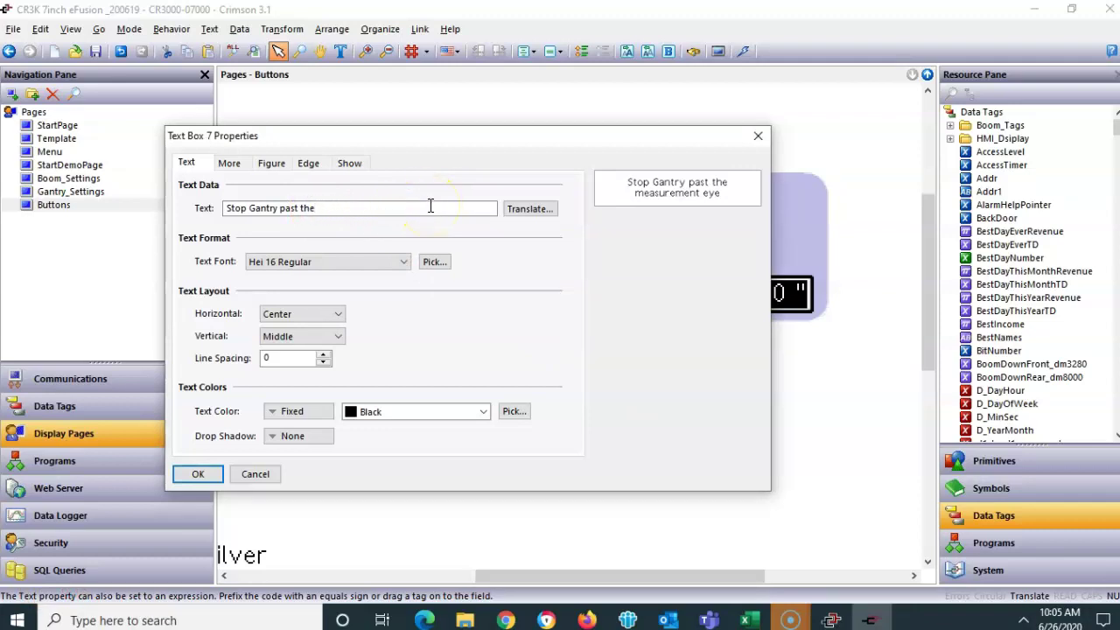
pyautogui.hotkey('ctrl', 'a')
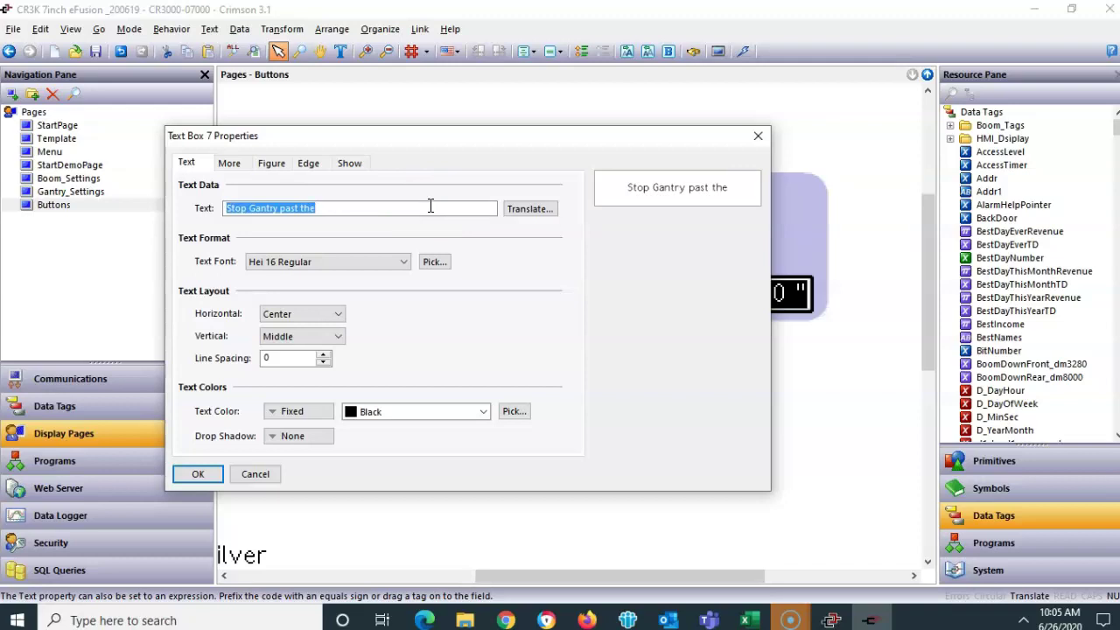
pyautogui.click(198, 473)
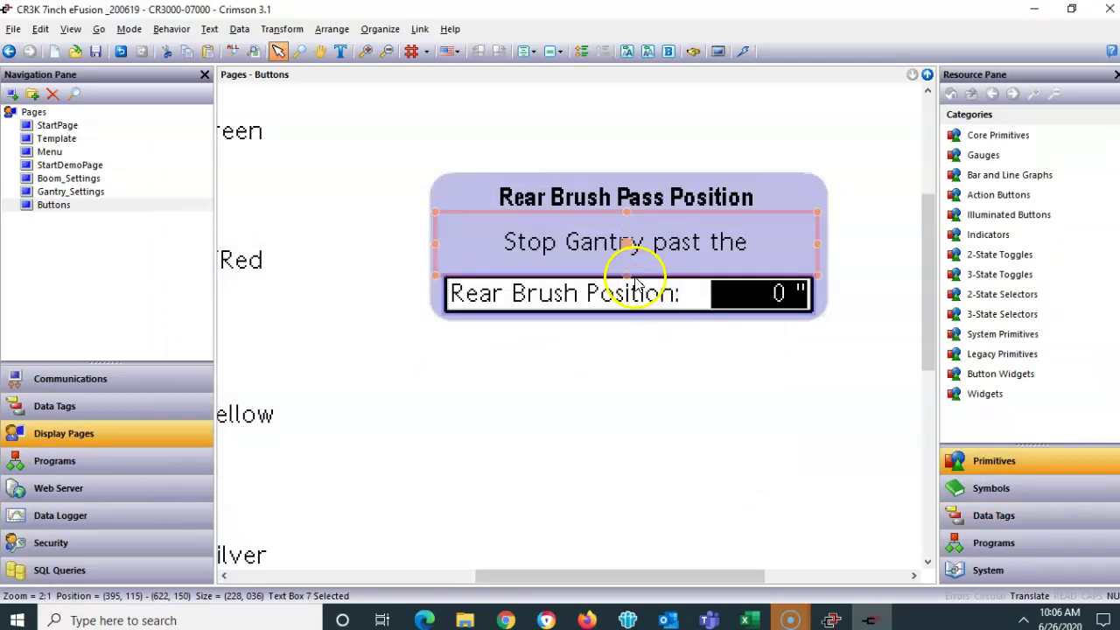
# - Shrink the Stop Gantry text box to one line and paste a duplicate directly below it
pyautogui.click(627, 247)
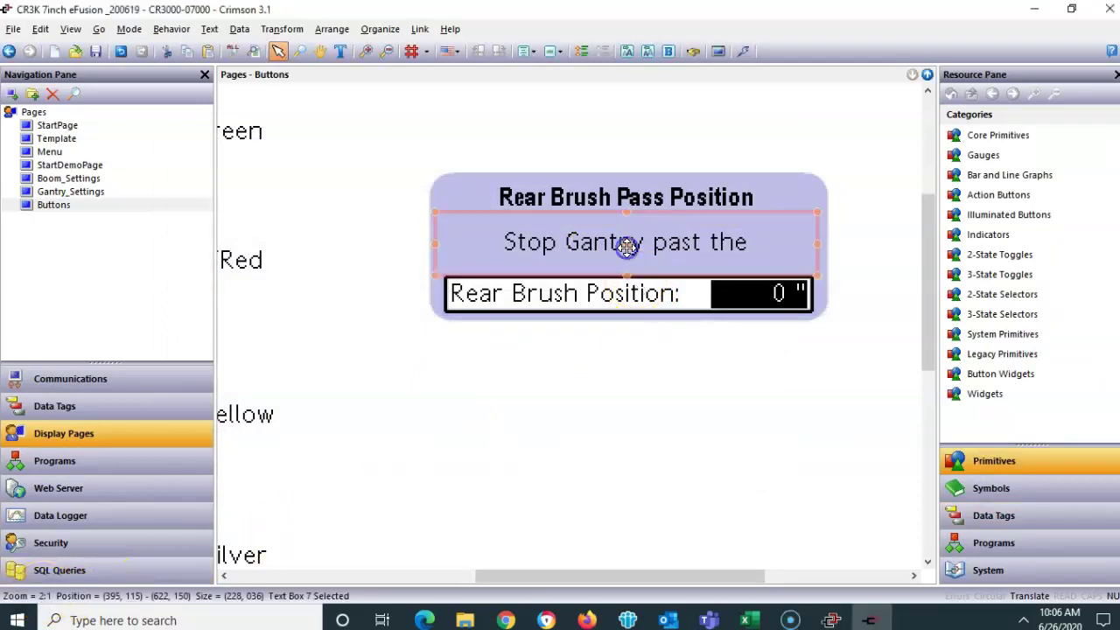
pyautogui.moveTo(627, 276); pyautogui.dragTo(627, 242)
pyautogui.rightClick(627, 227)
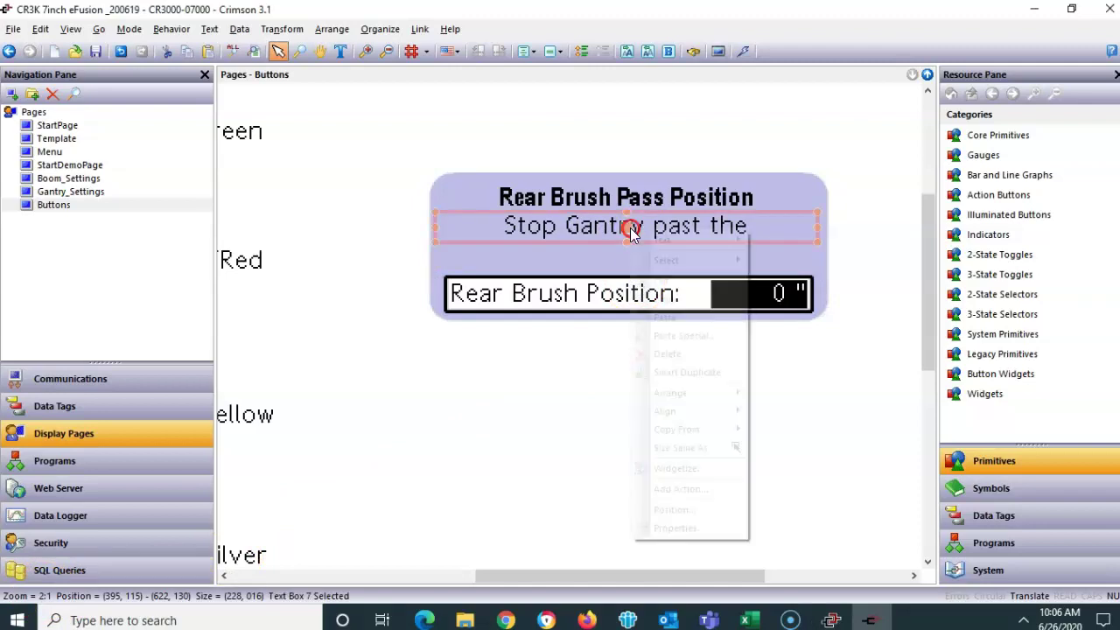
pyautogui.click(670, 294)
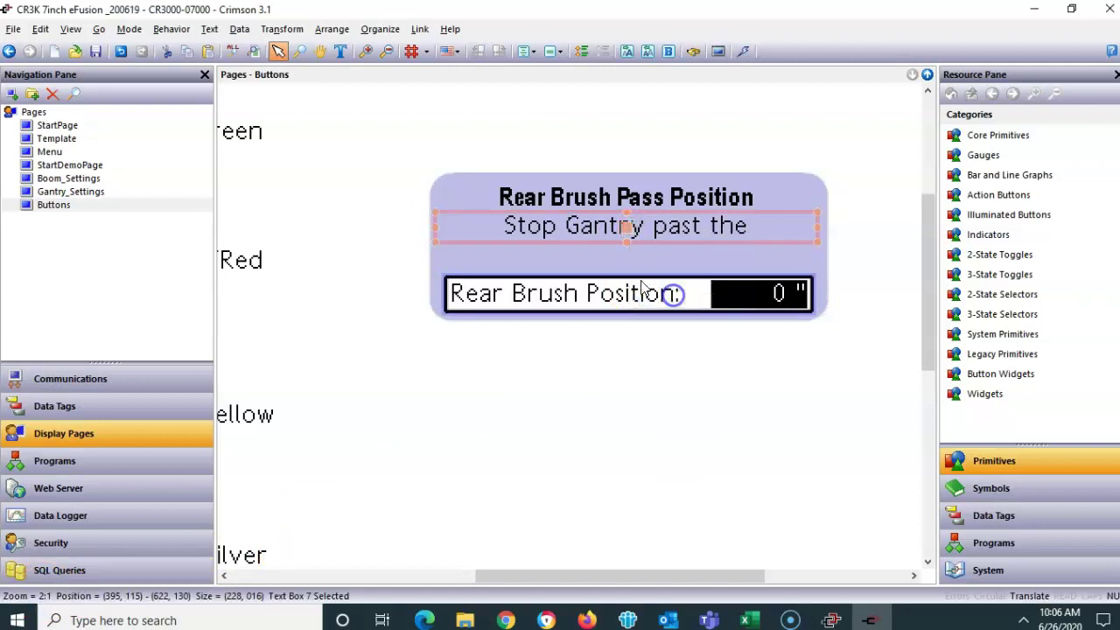
pyautogui.rightClick(592, 259)
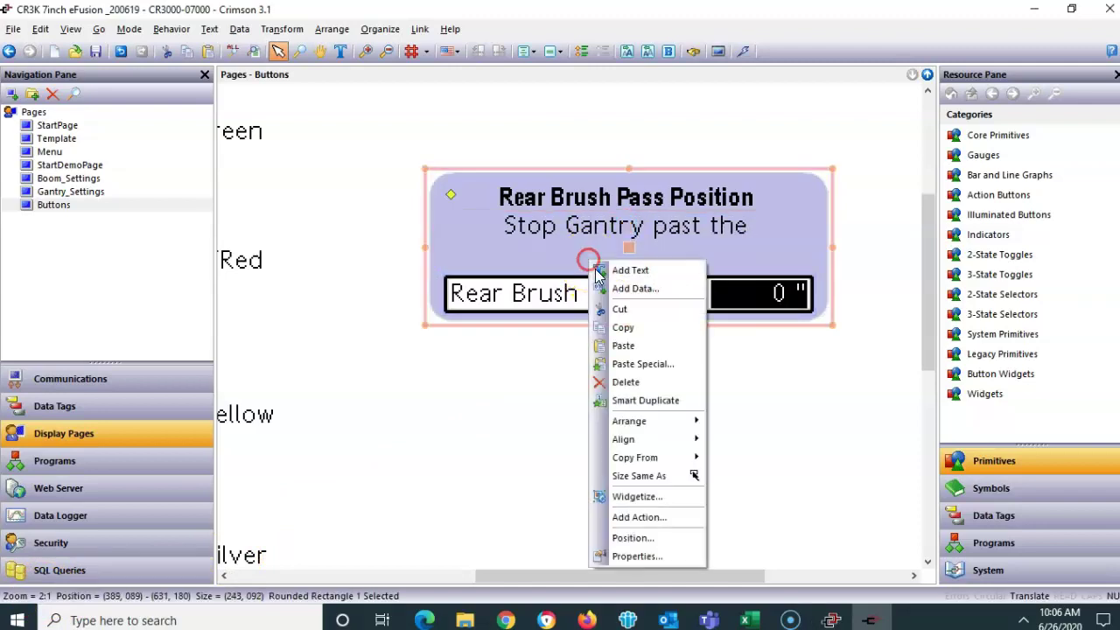
pyautogui.click(625, 349)
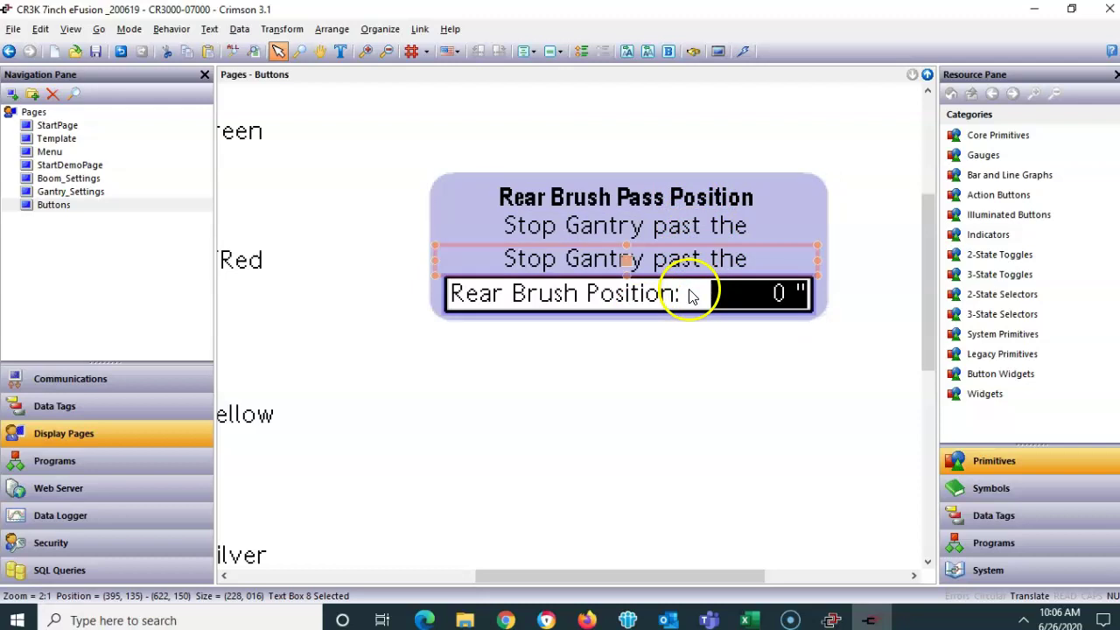
pyautogui.click(713, 354)
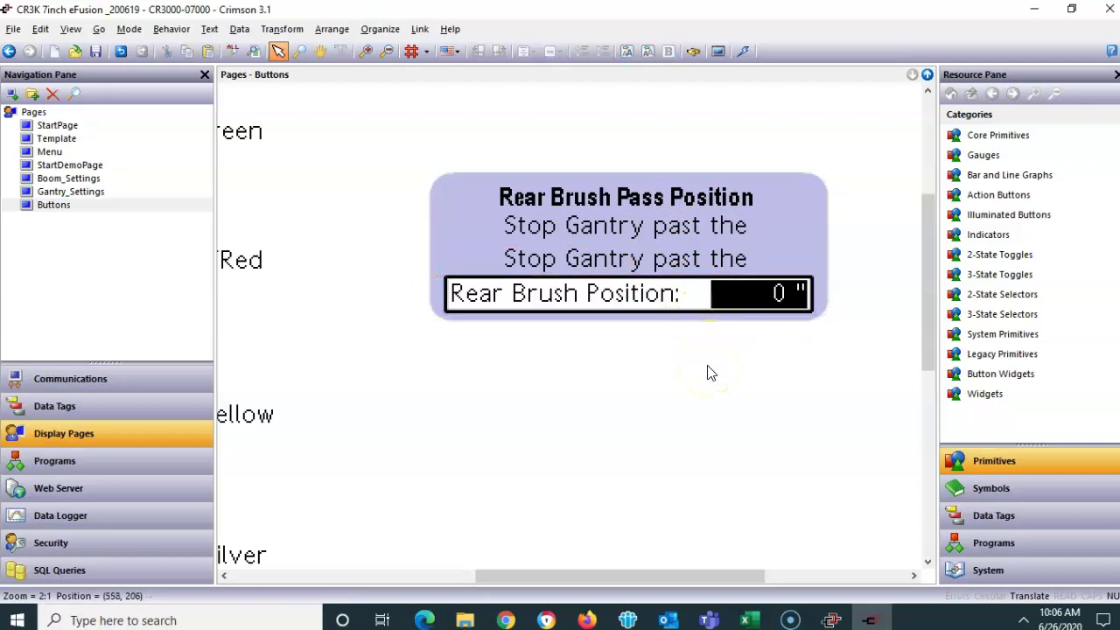
# - Marquee-select all Rear Brush panel elements and Widgetize them
pyautogui.click(653, 394)
pyautogui.moveTo(399, 136)
pyautogui.mouseDown()
pyautogui.moveTo(455, 210)
pyautogui.moveTo(595, 292)
pyautogui.moveTo(847, 348)
pyautogui.mouseUp()
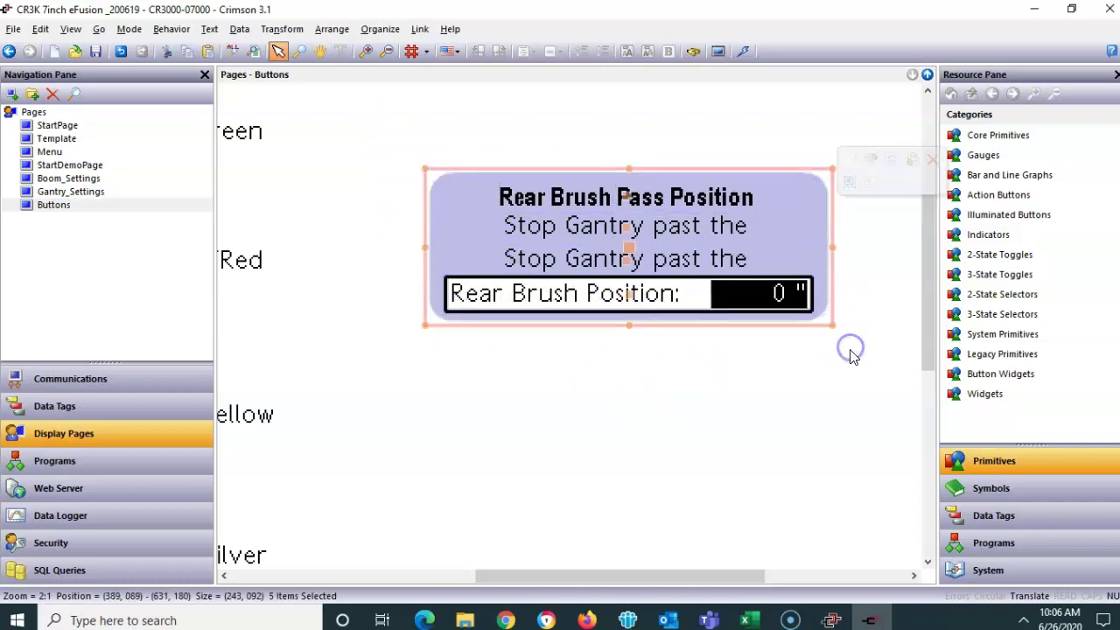
pyautogui.rightClick(769, 287)
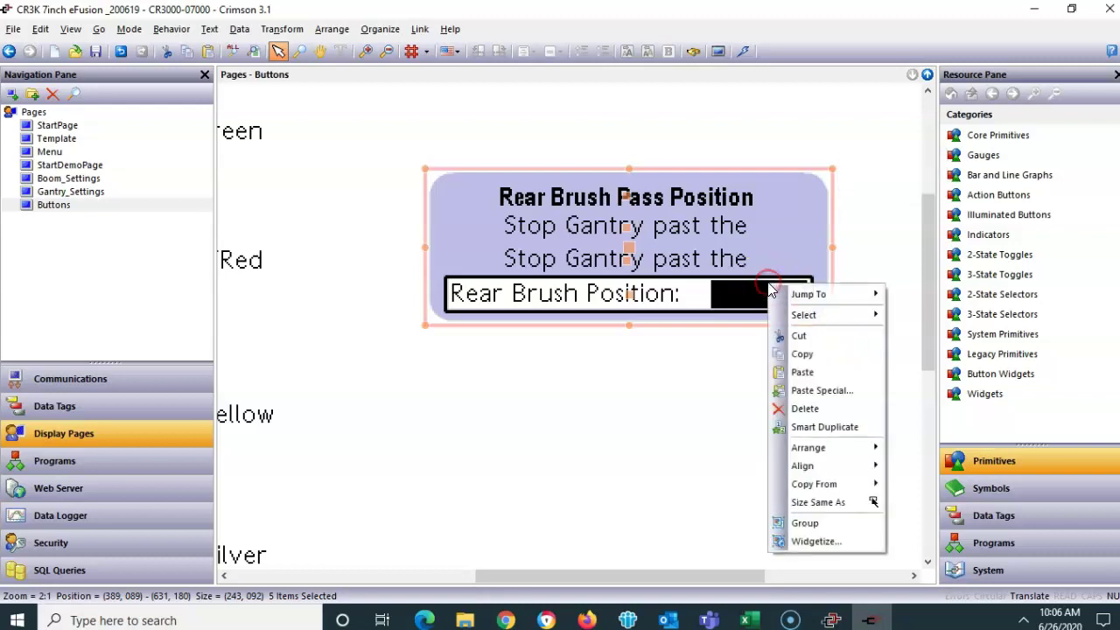
pyautogui.click(815, 542)
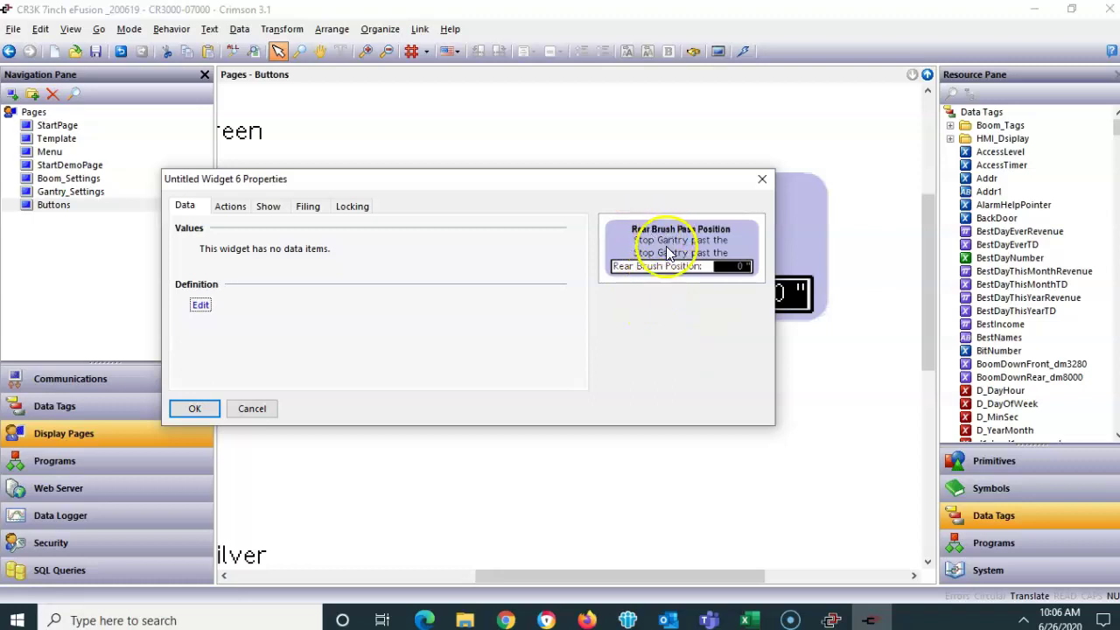
# - Set the widget's data definition count to 4 data items
pyautogui.click(200, 305)
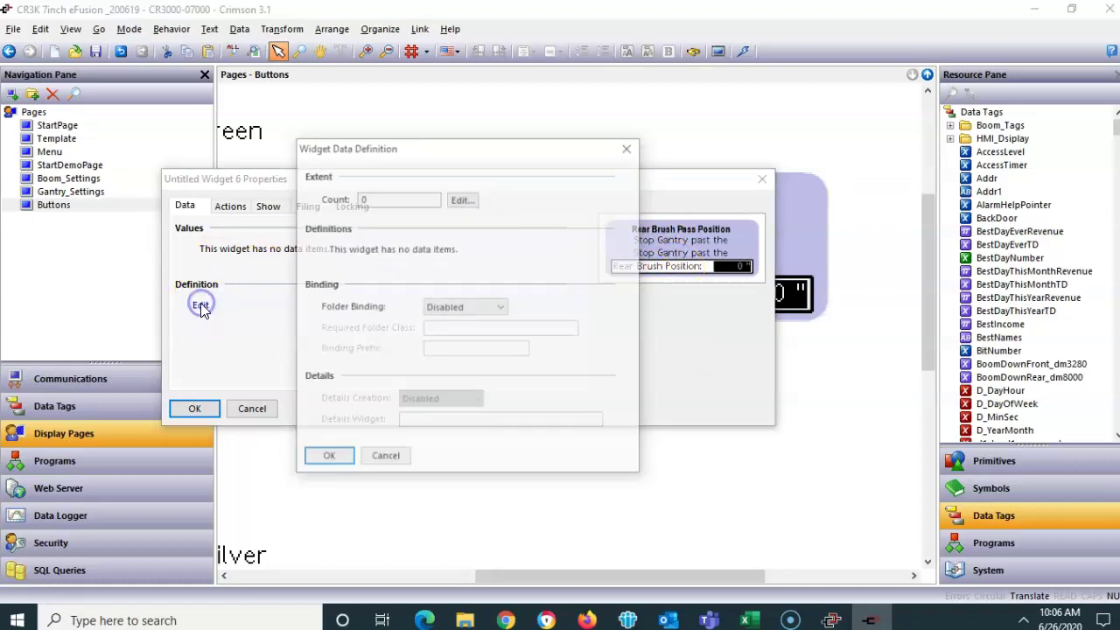
pyautogui.click(461, 199)
pyautogui.write('4')
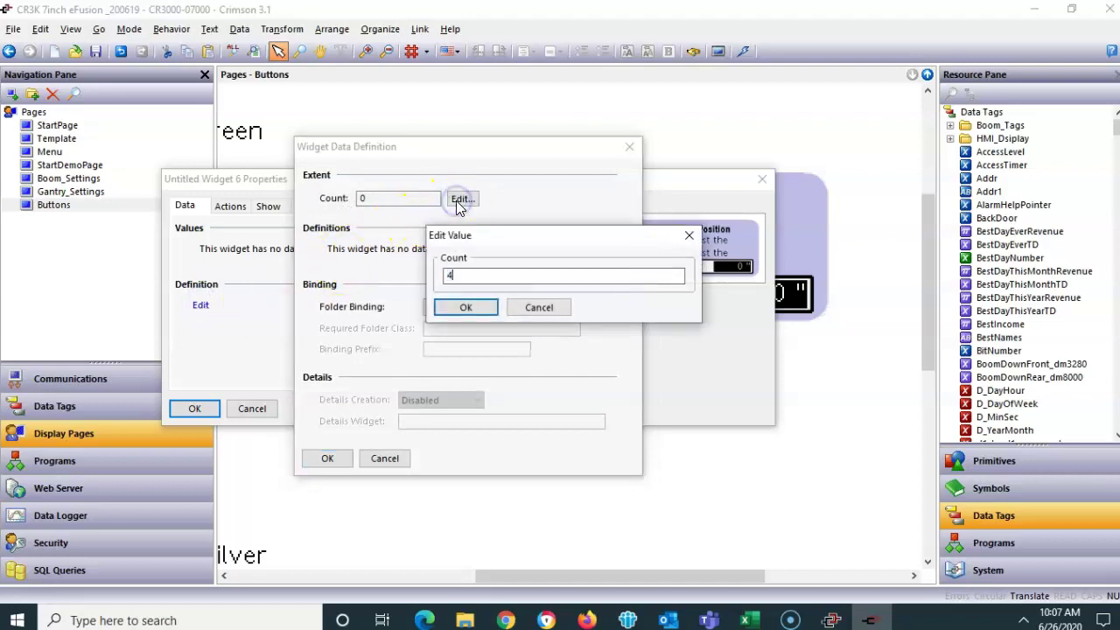
pyautogui.click(464, 313)
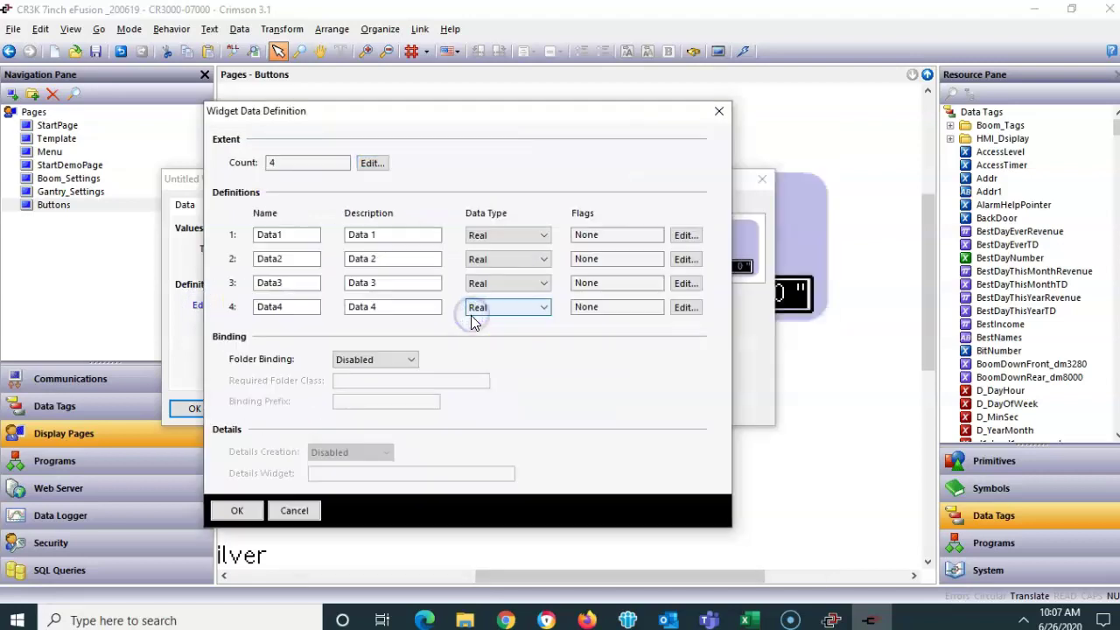
# - Clear the descriptions of all four data items
pyautogui.click(372, 235)
pyautogui.press('Delete')
pyautogui.click(389, 259)
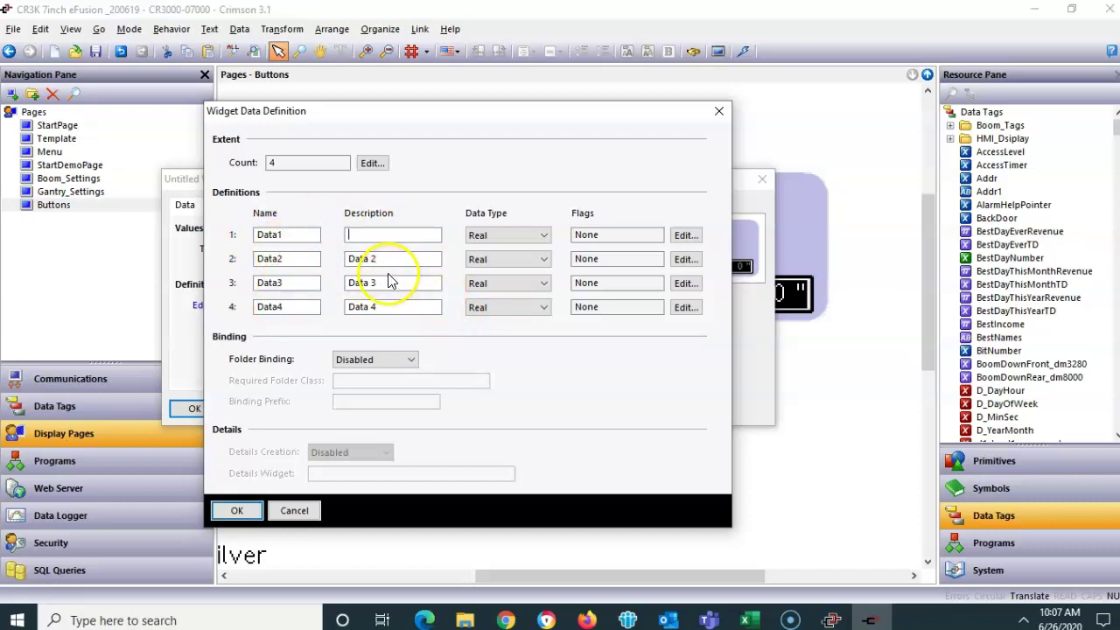
pyautogui.press('BackSpace')
pyautogui.press('BackSpace')
pyautogui.press('BackSpace')
pyautogui.press('BackSpace')
pyautogui.press('BackSpace')
pyautogui.press('BackSpace')
pyautogui.click(354, 283)
pyautogui.press('Delete')
pyautogui.click(354, 306)
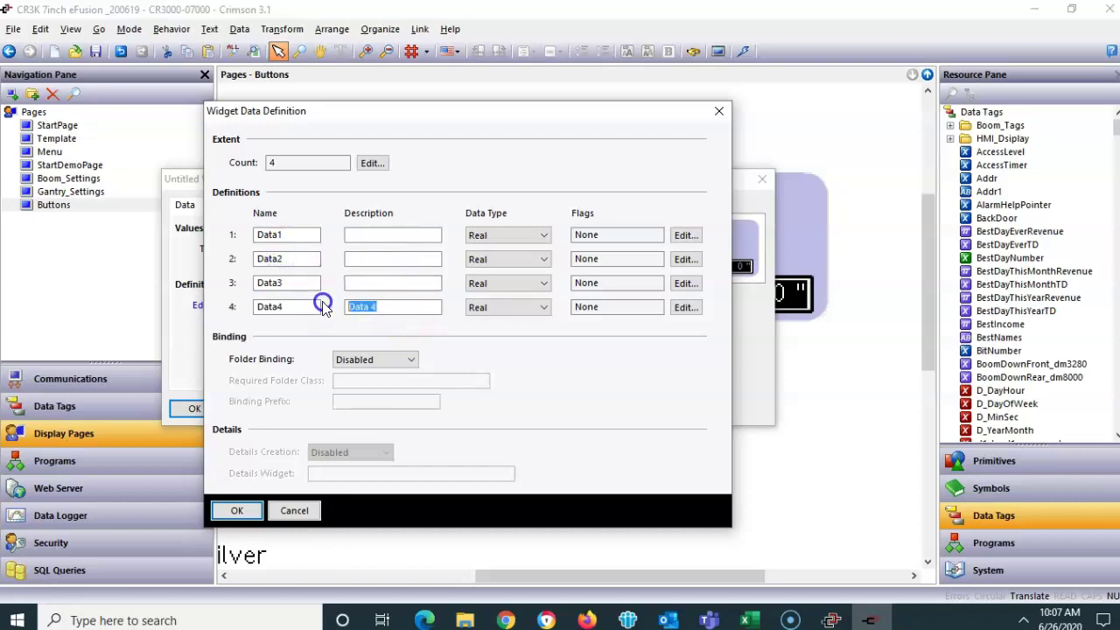
pyautogui.press('Delete')
# - Set the Data Type of Data1, Data2 and Data3 to String
pyautogui.click(492, 234)
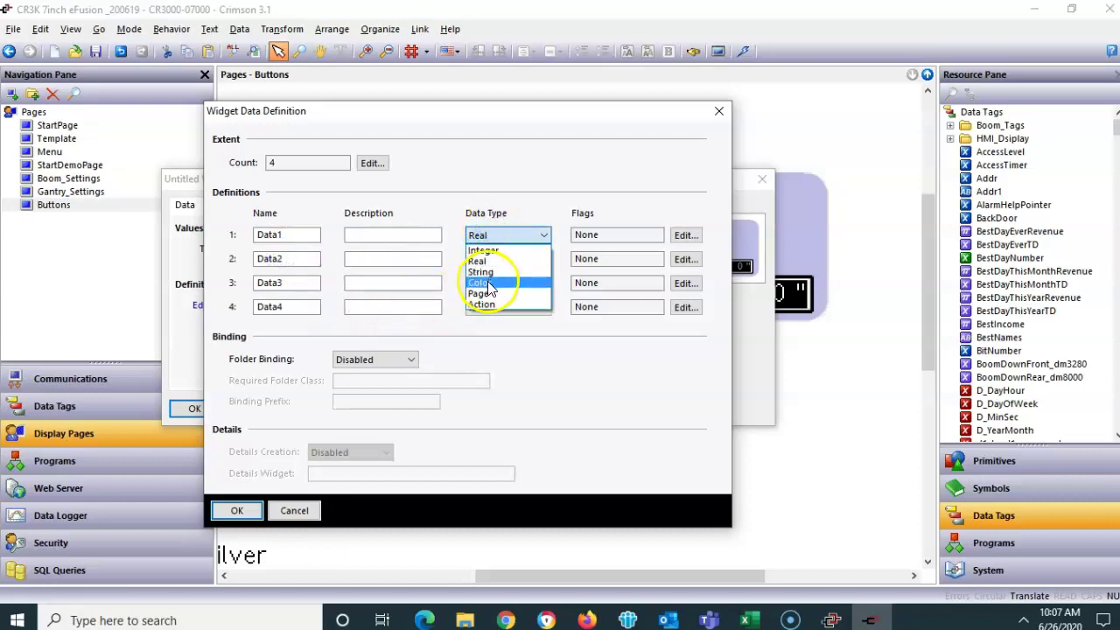
pyautogui.click(483, 272)
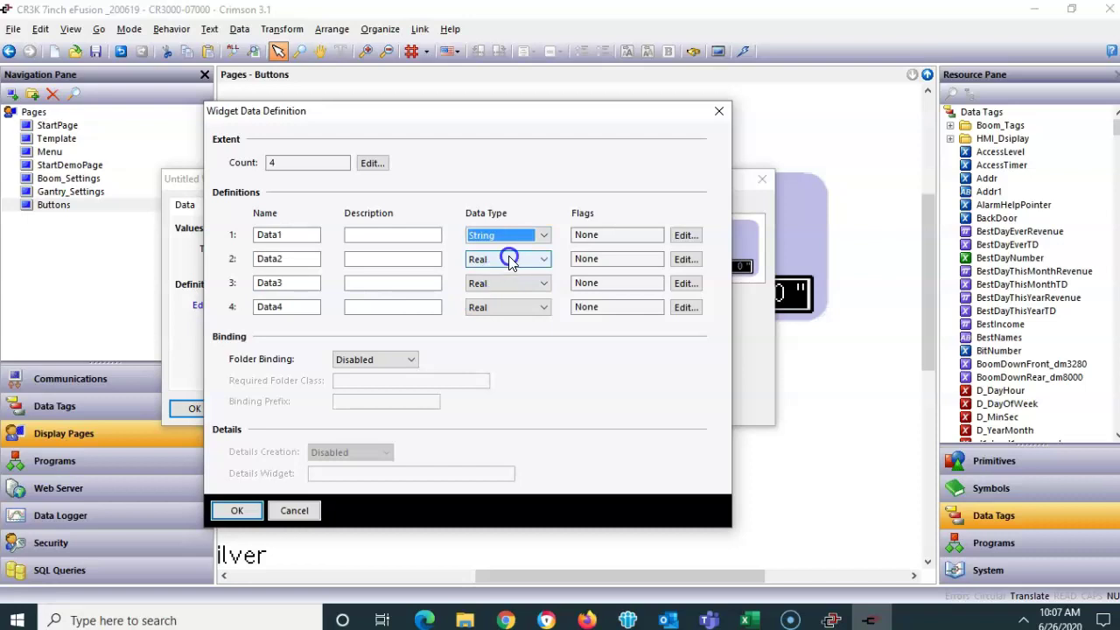
pyautogui.click(507, 259)
pyautogui.click(504, 305)
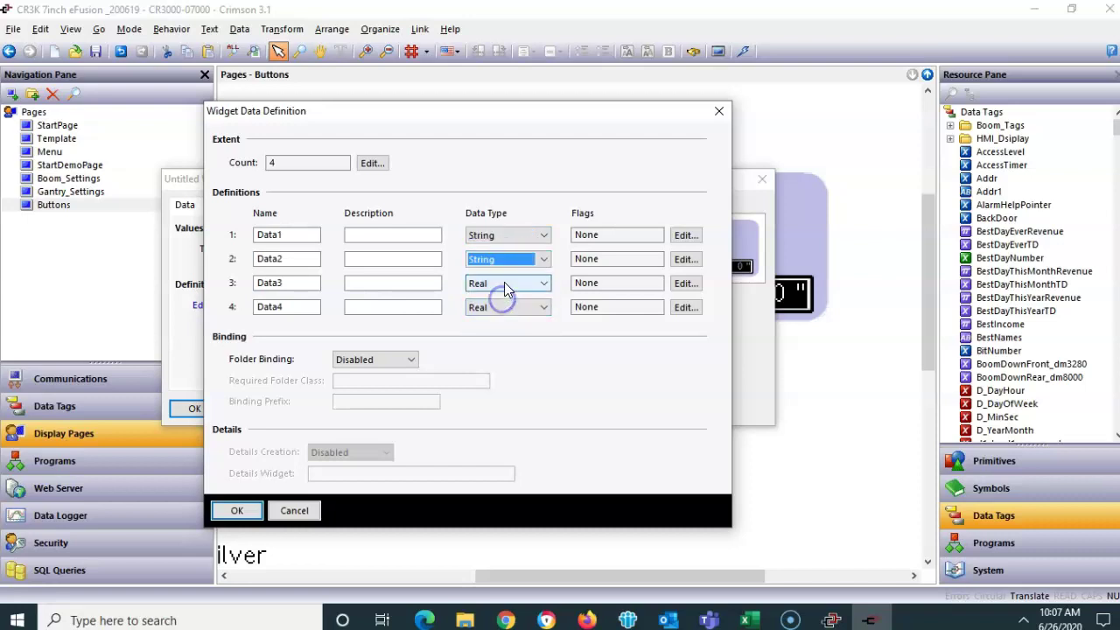
pyautogui.click(504, 283)
pyautogui.click(504, 322)
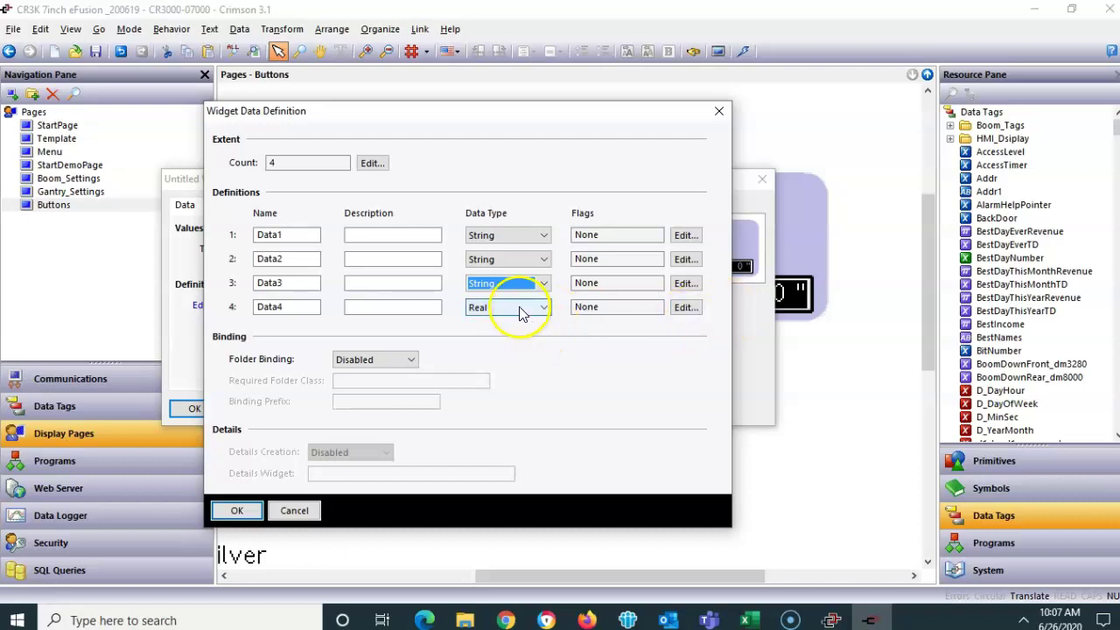
# - Give Data4 the Tag and Writable flags and accept the data definition
pyautogui.click(686, 307)
pyautogui.click(516, 239)
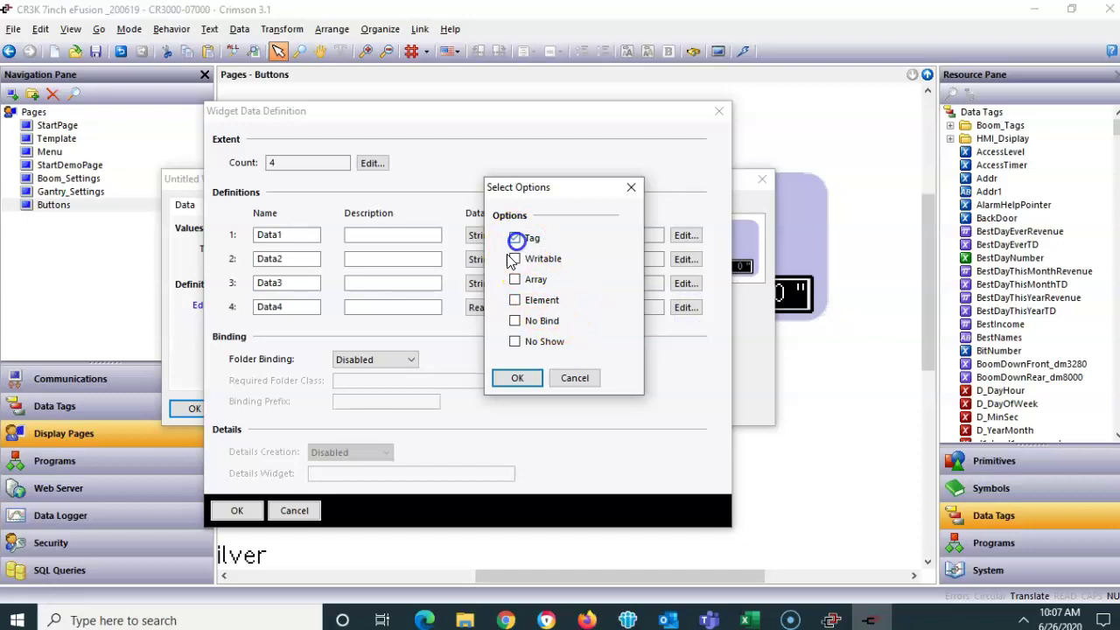
pyautogui.click(518, 379)
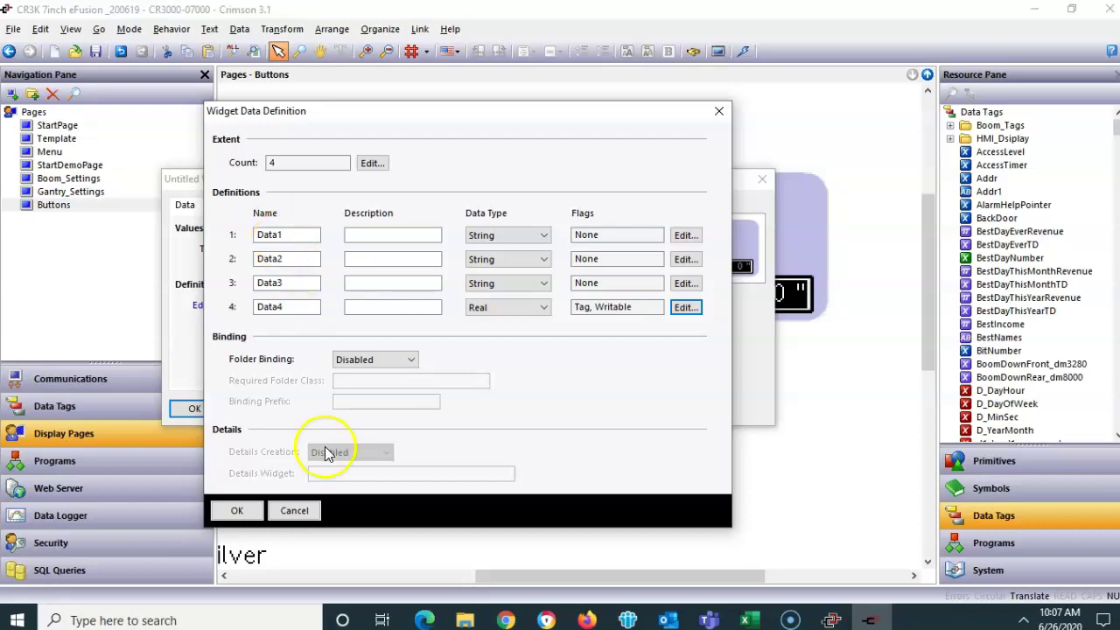
pyautogui.click(250, 512)
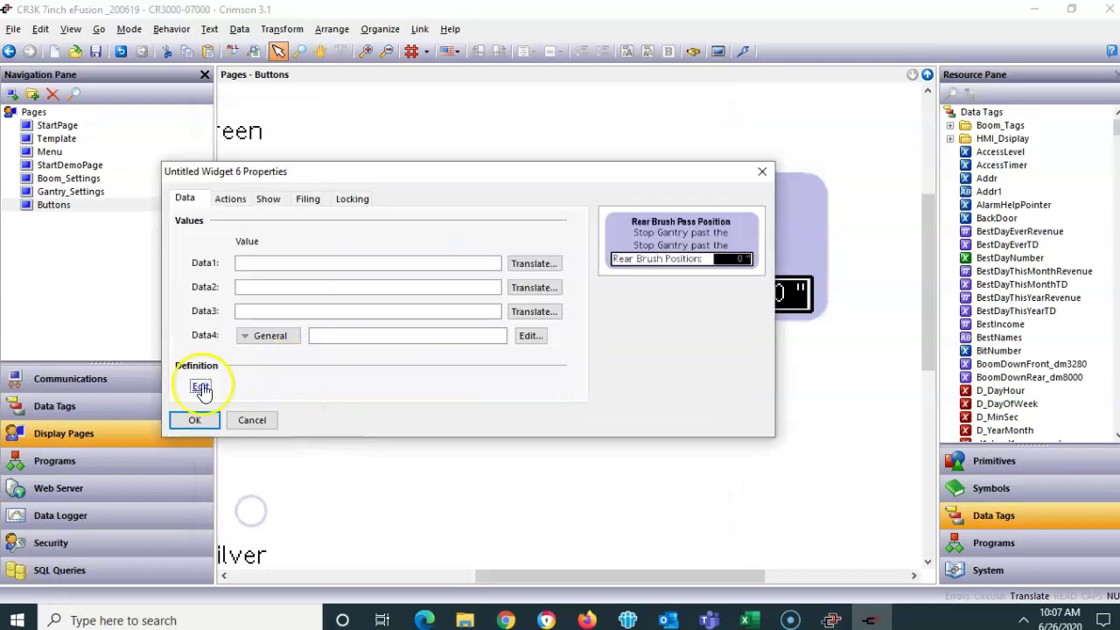
# - Close the widget properties, enter the widget, and set the title text to =Data1
pyautogui.click(194, 425)
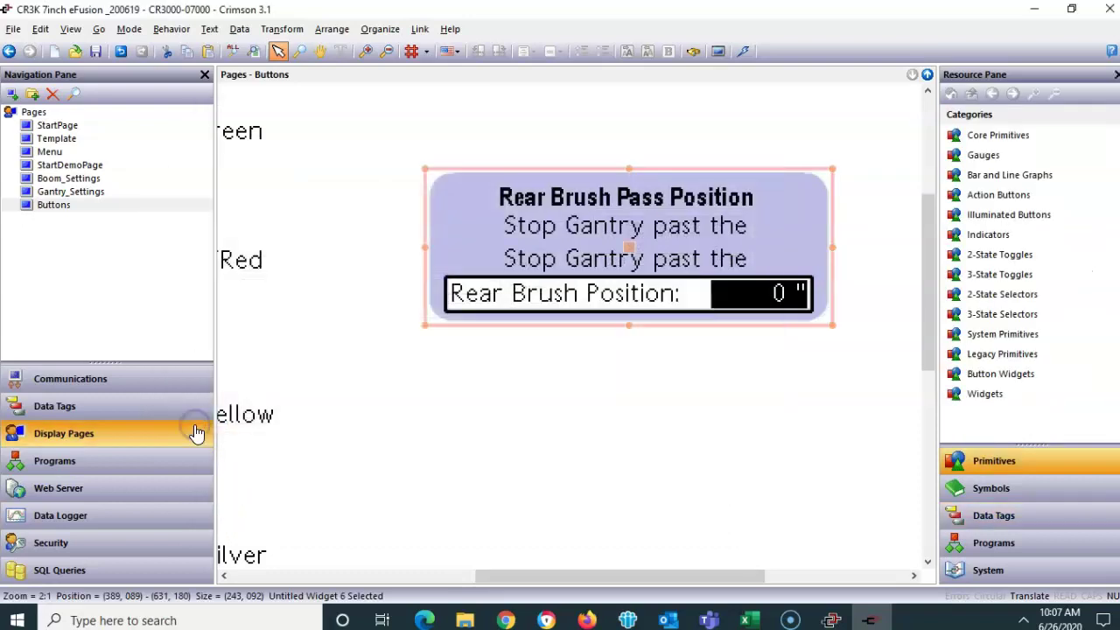
pyautogui.doubleClick(577, 194)
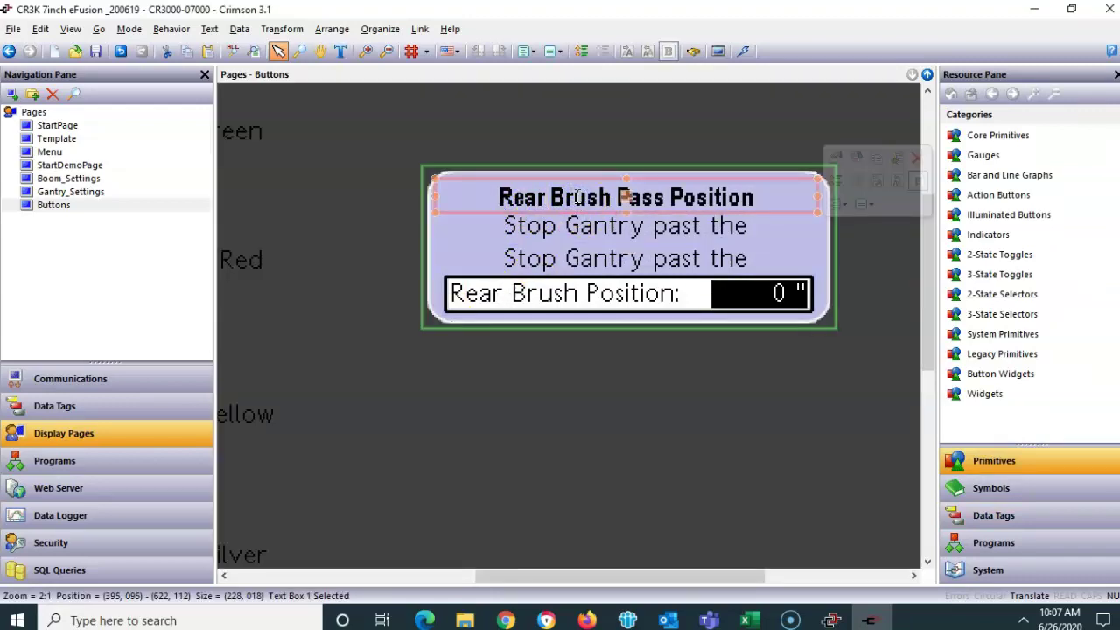
pyautogui.rightClick(576, 197)
pyautogui.click(630, 474)
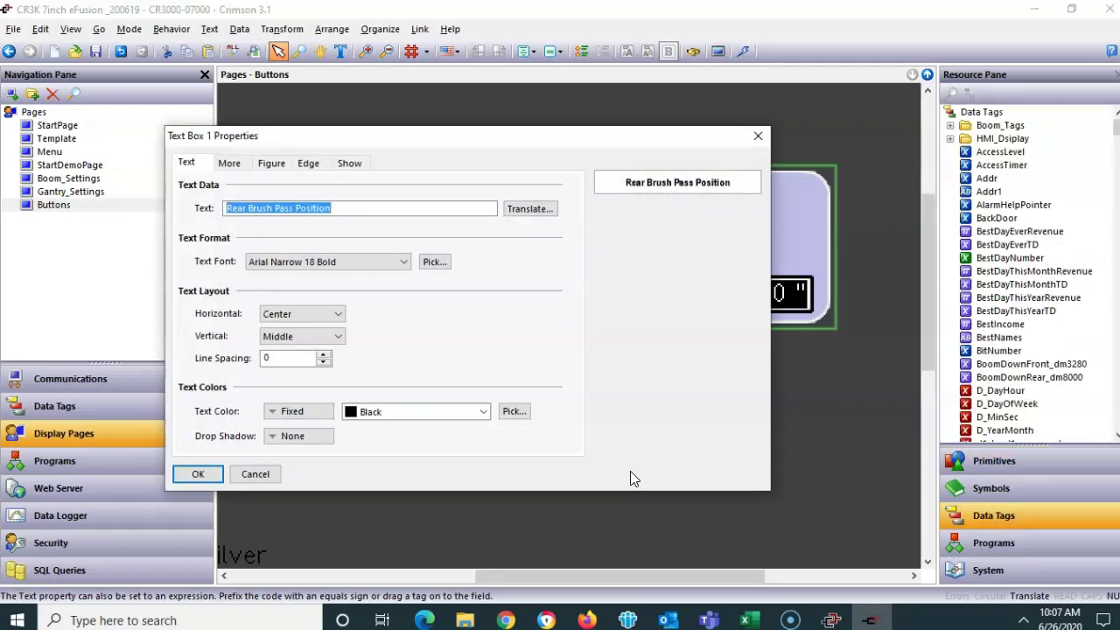
pyautogui.write('=data1')
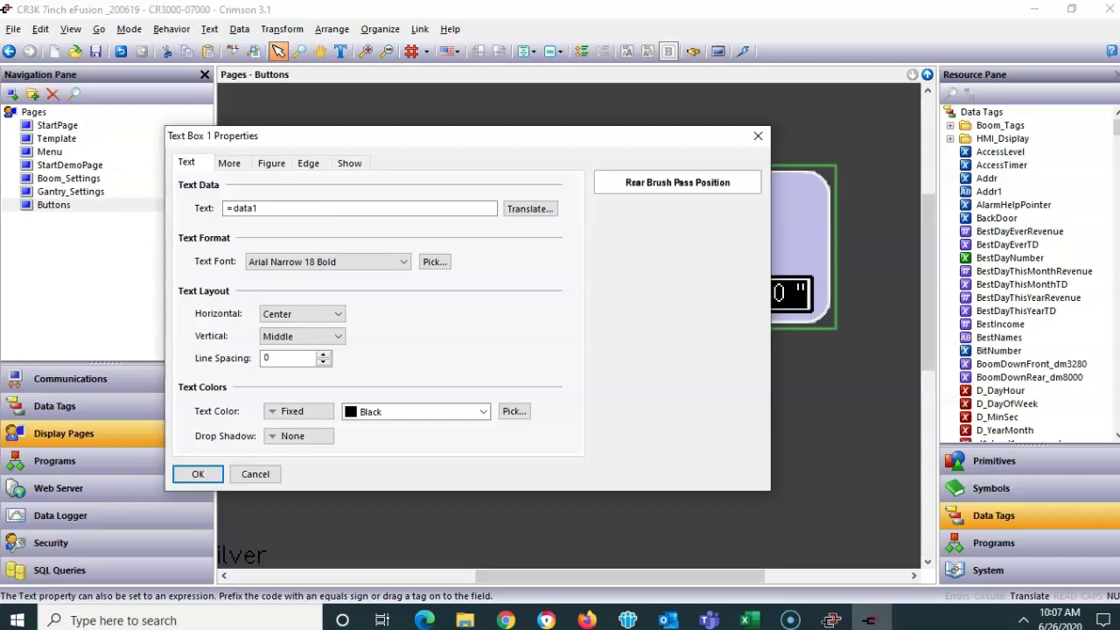
pyautogui.press('Return')
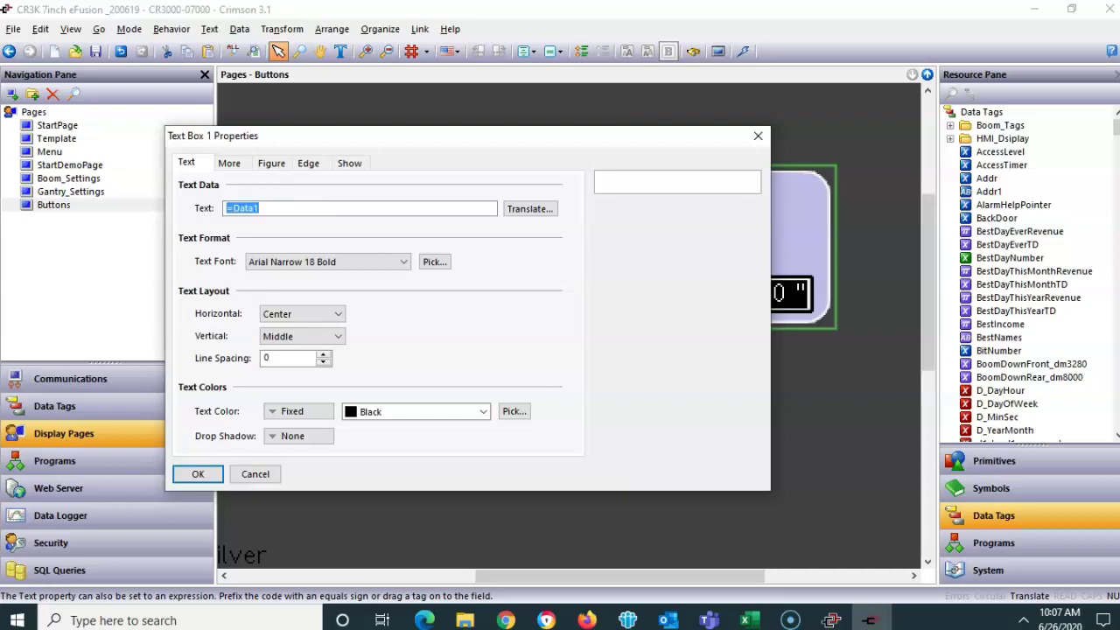
pyautogui.click(193, 473)
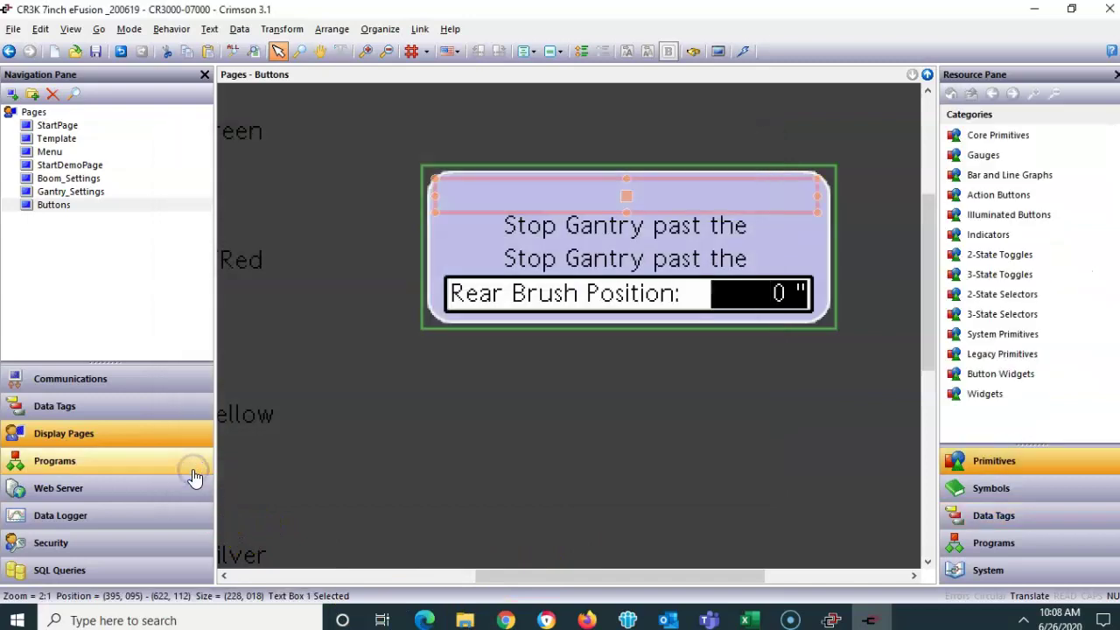
# - Set the two Stop Gantry lines' text to =Data2 and =Data3
pyautogui.doubleClick(648, 228)
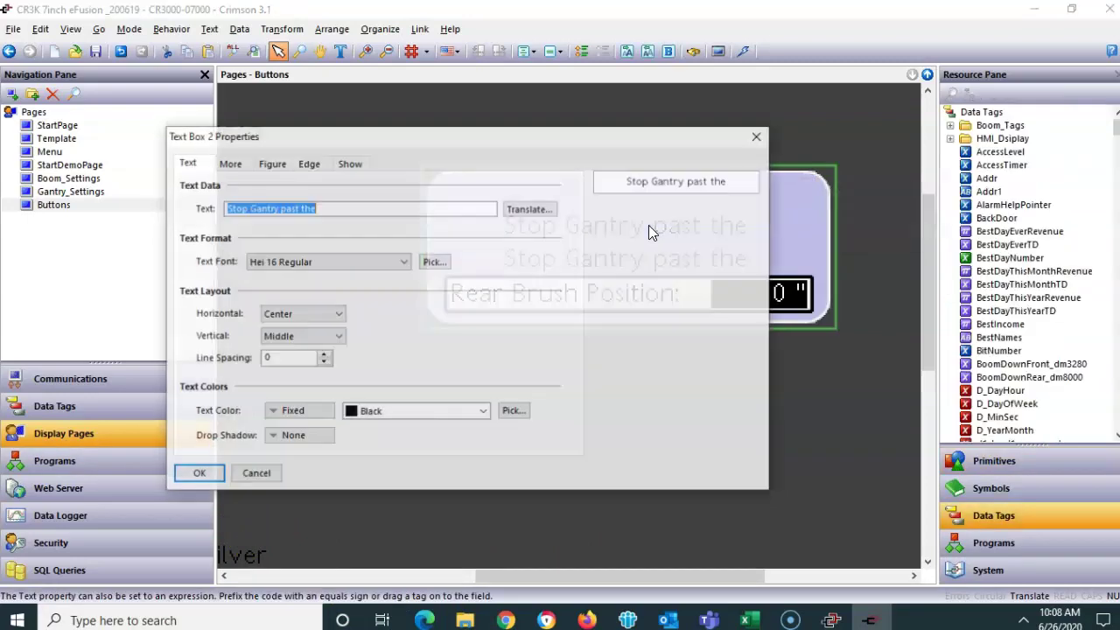
pyautogui.write('=')
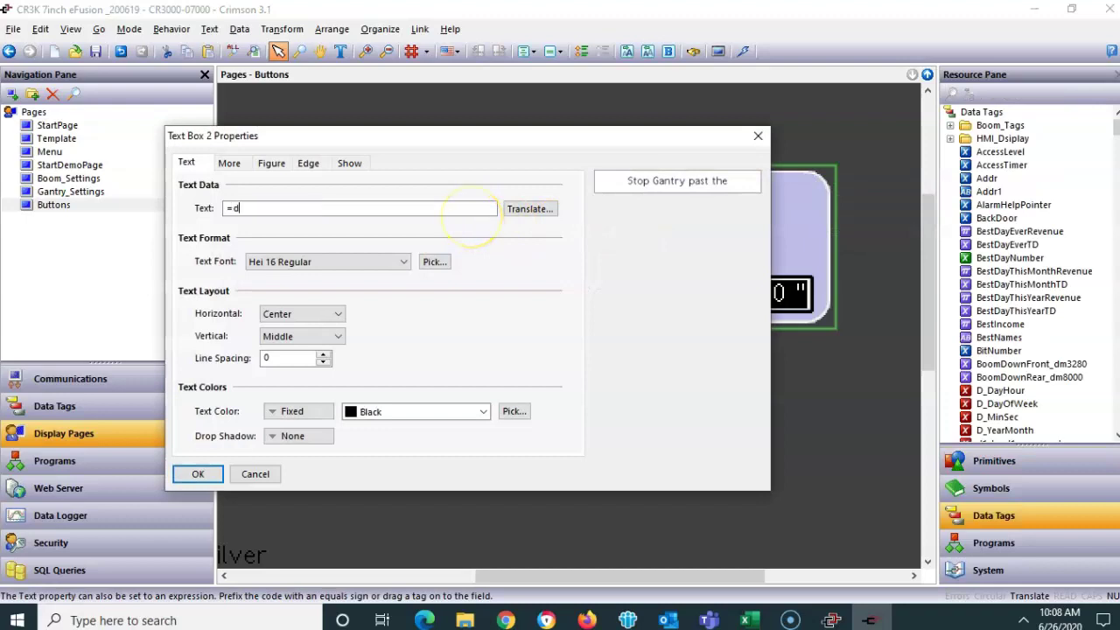
pyautogui.write('data2')
pyautogui.press('Return')
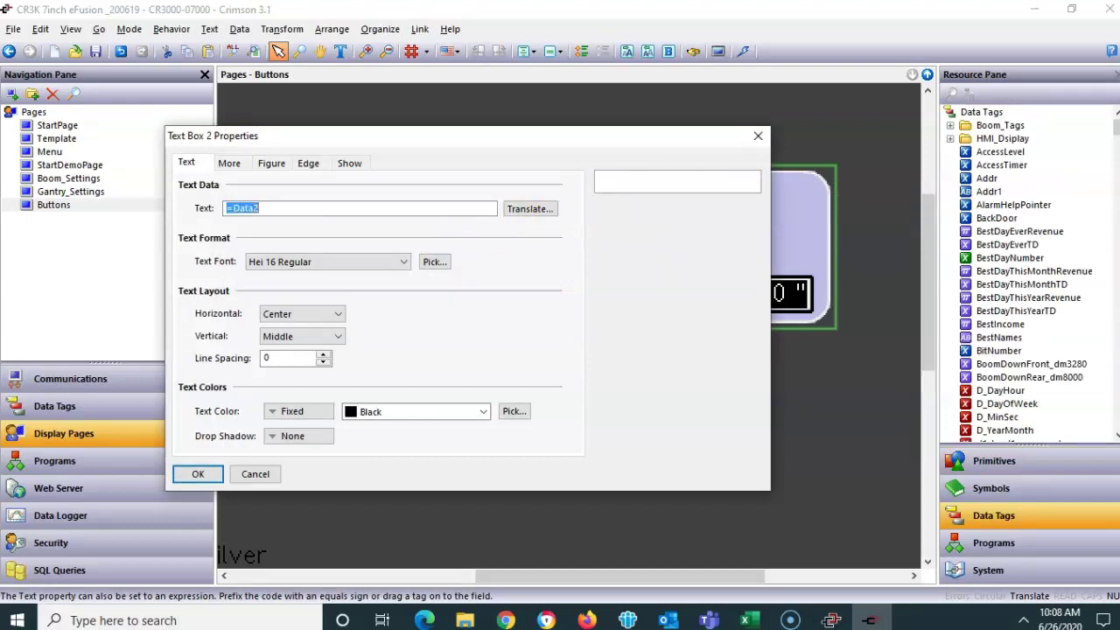
pyautogui.click(198, 473)
pyautogui.click(646, 267)
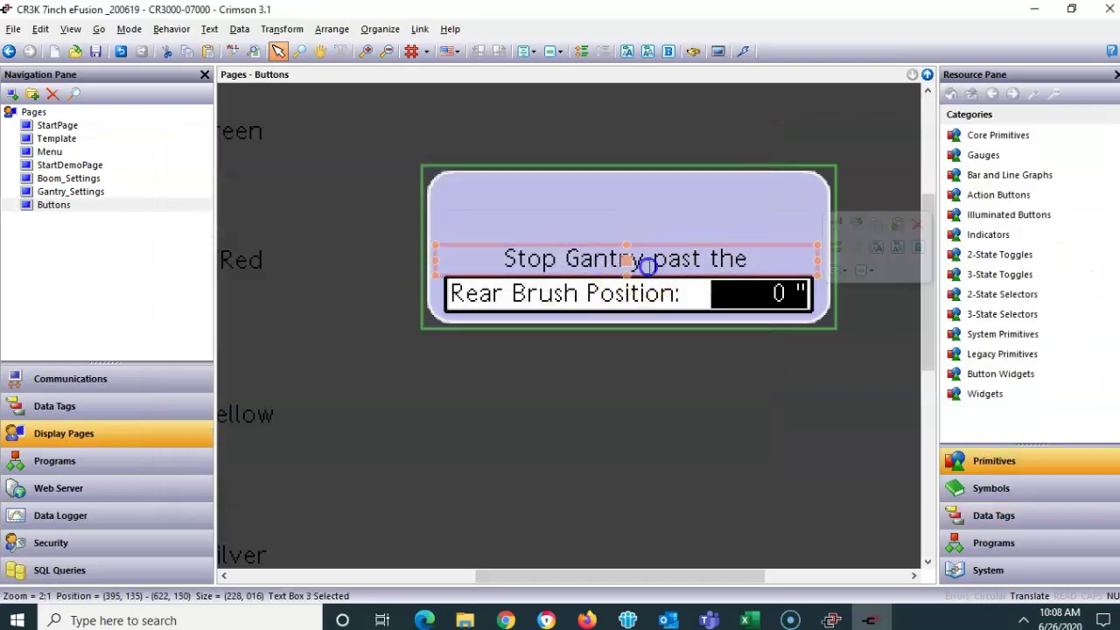
pyautogui.doubleClick(649, 267)
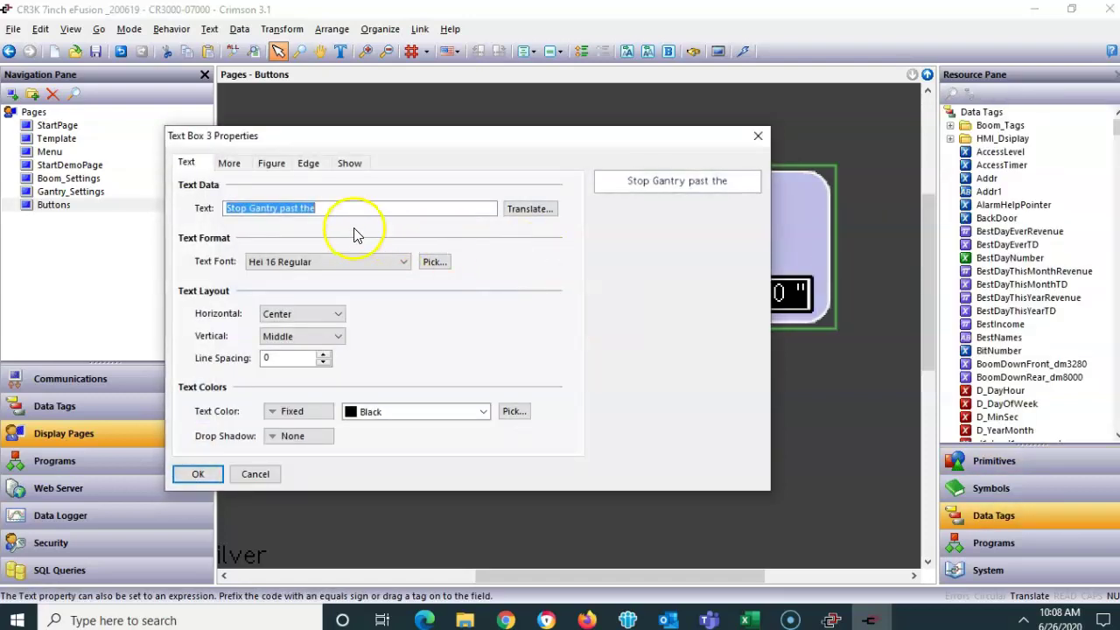
pyautogui.write('=data3')
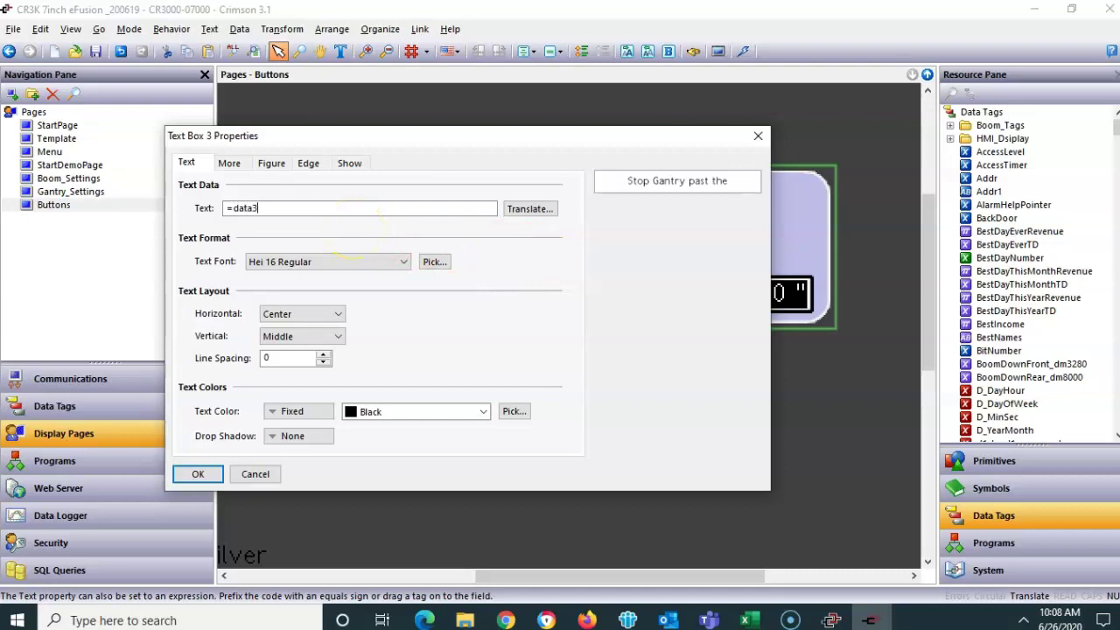
pyautogui.press('Return')
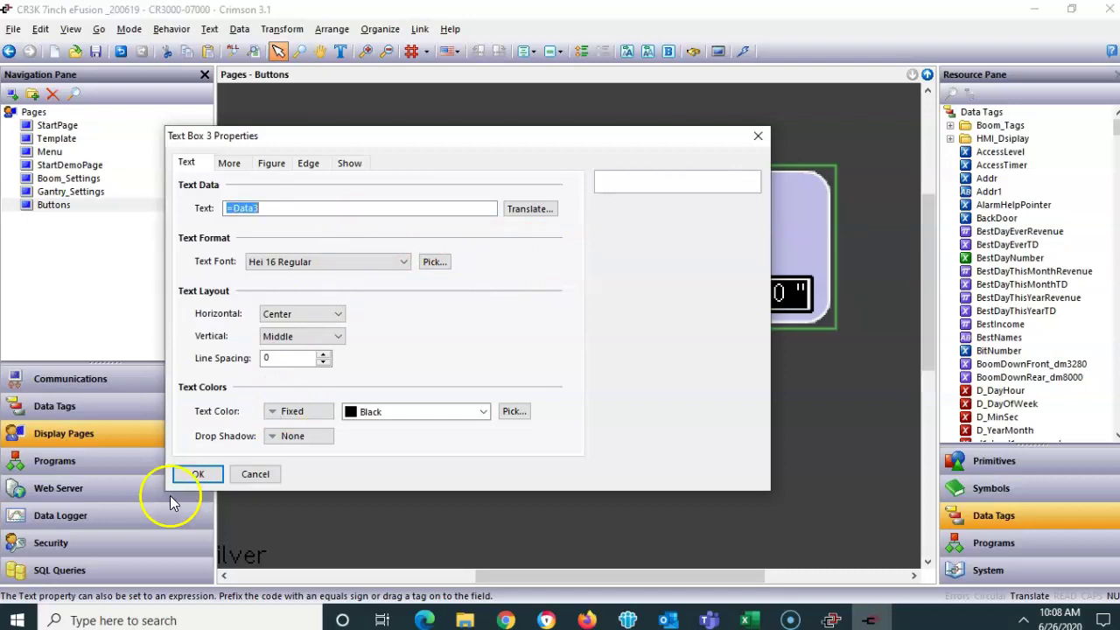
pyautogui.click(197, 474)
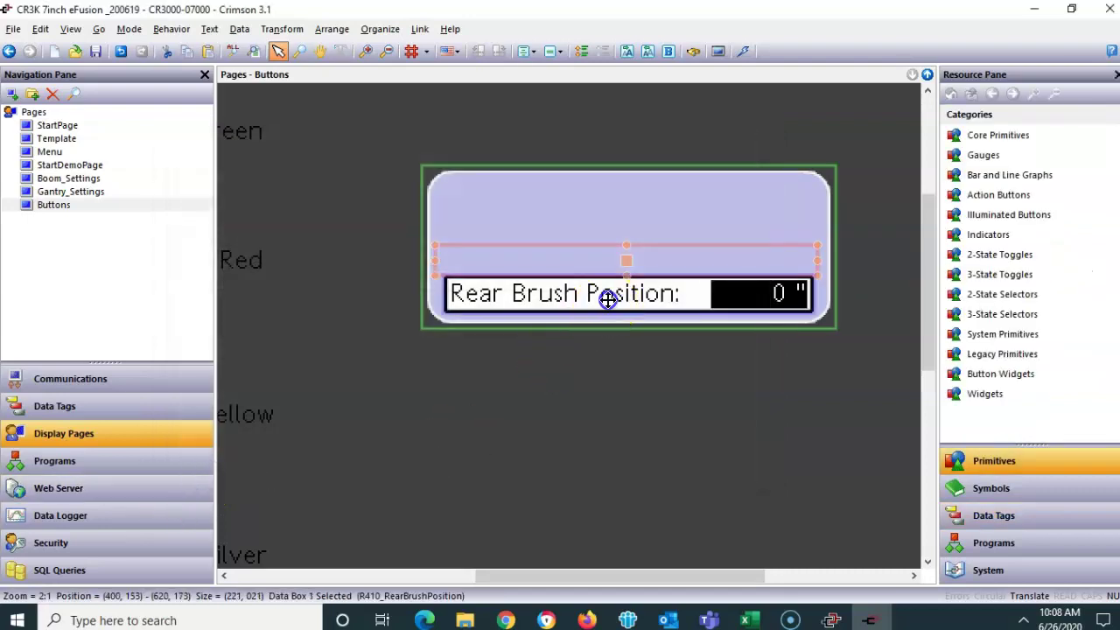
# - Bind the Rear Brush Position data box value to the Data4 tag, clearing an operator error
pyautogui.doubleClick(607, 301)
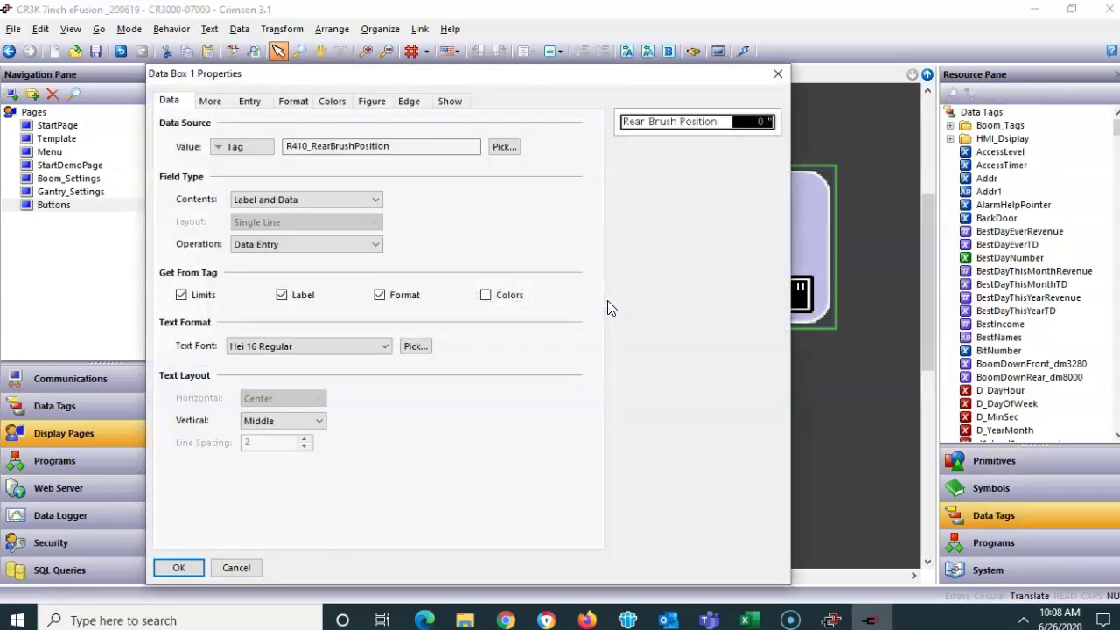
pyautogui.click(393, 147)
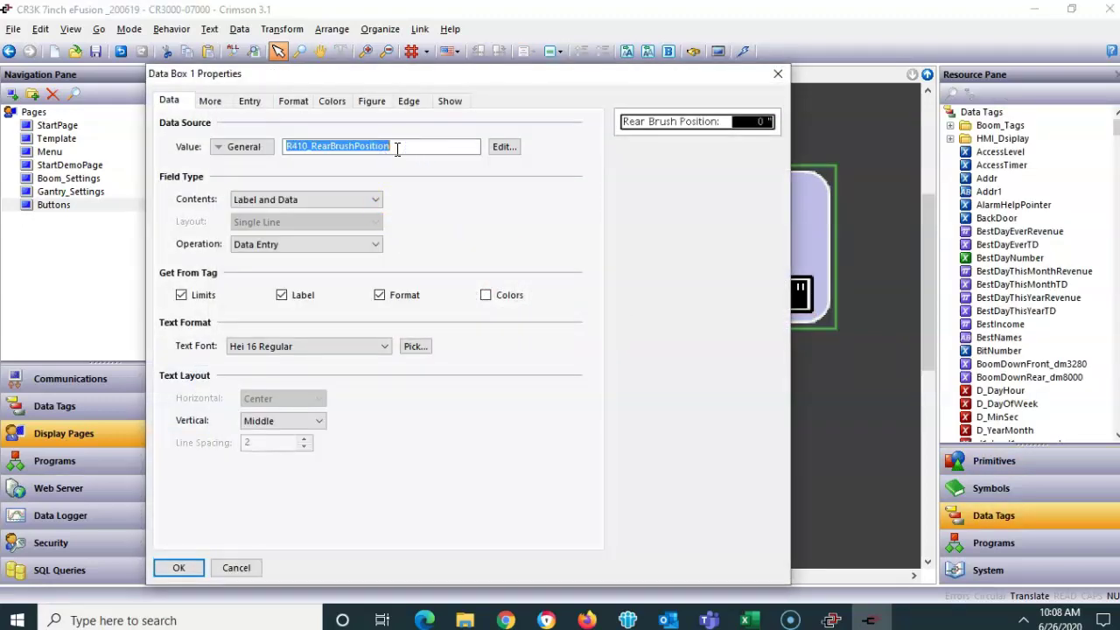
pyautogui.write('=data4')
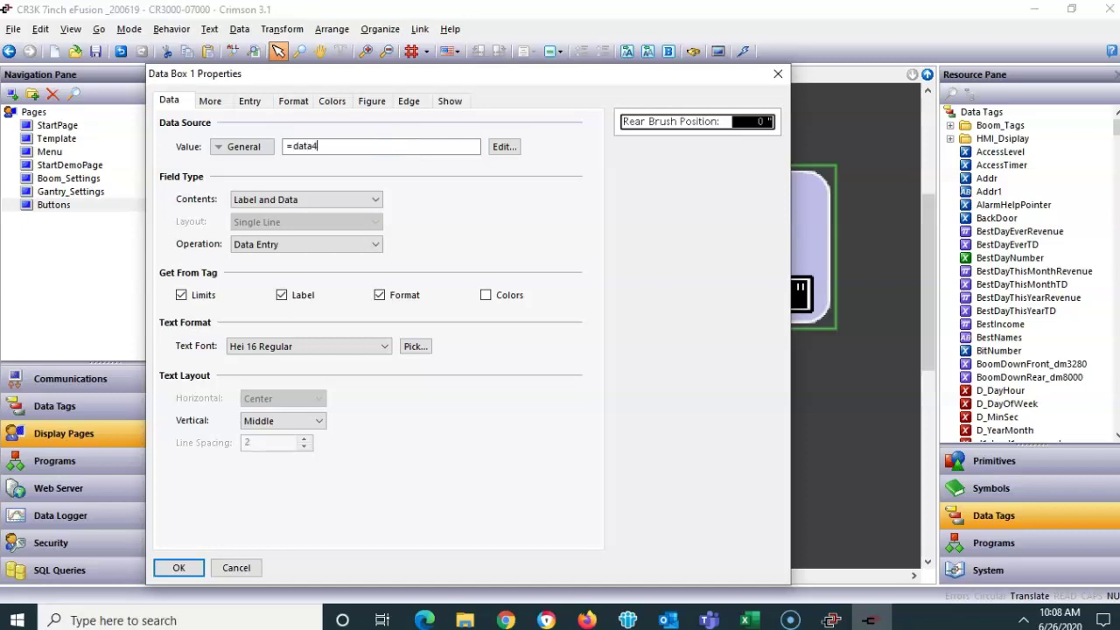
pyautogui.press('Return')
pyautogui.click(552, 295)
pyautogui.click(137, 136)
pyautogui.write('data4')
pyautogui.press('Return')
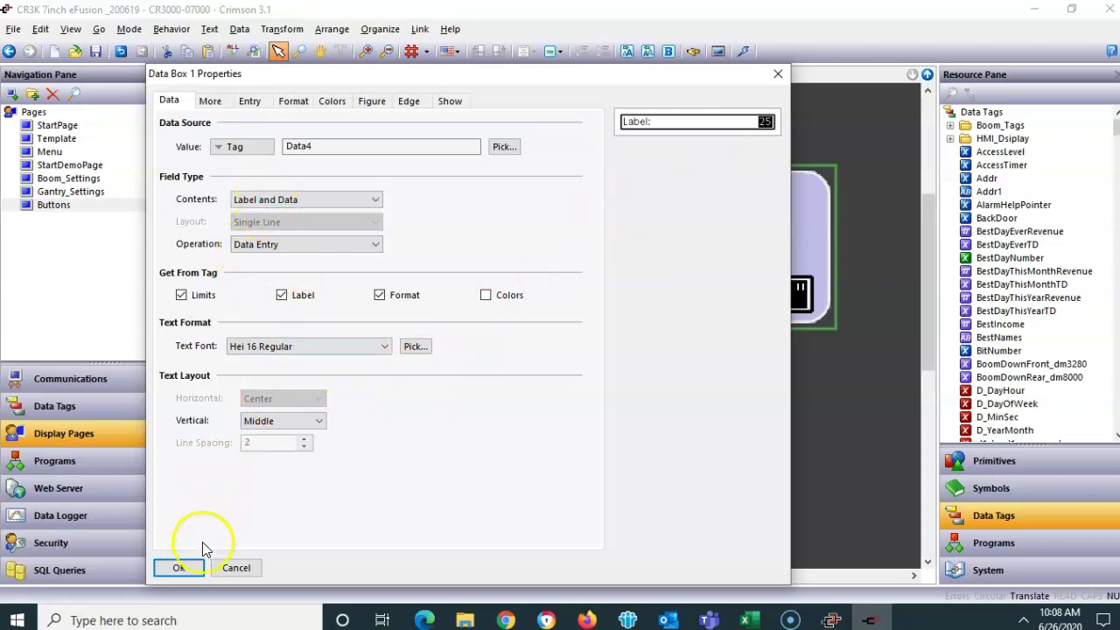
pyautogui.click(178, 568)
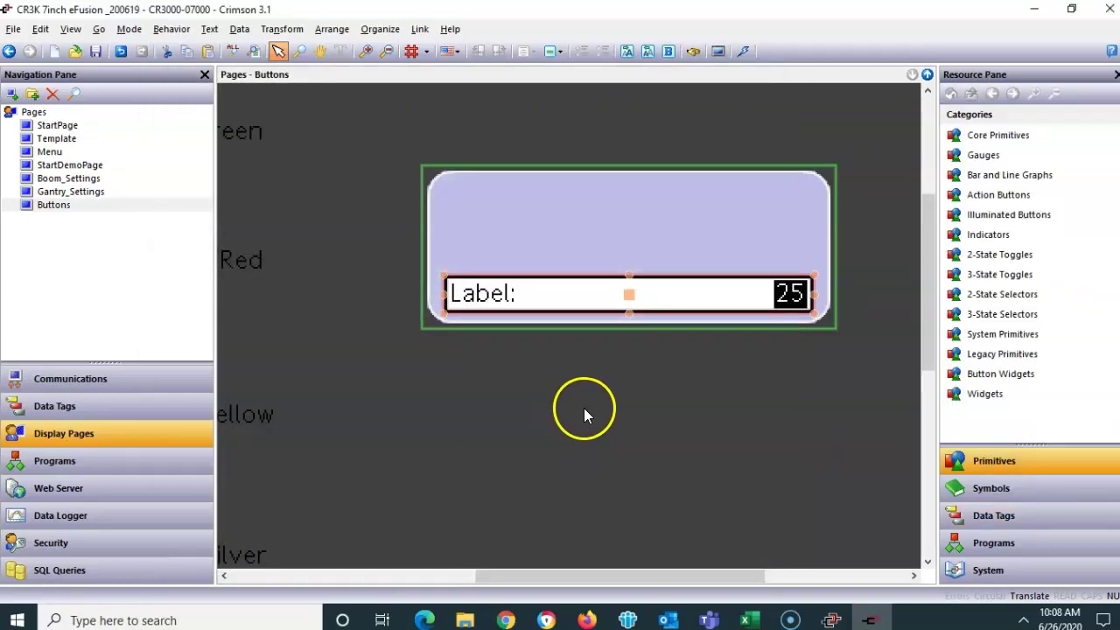
# - Leave widget editing and move the widget up and left on the page
pyautogui.click(617, 410)
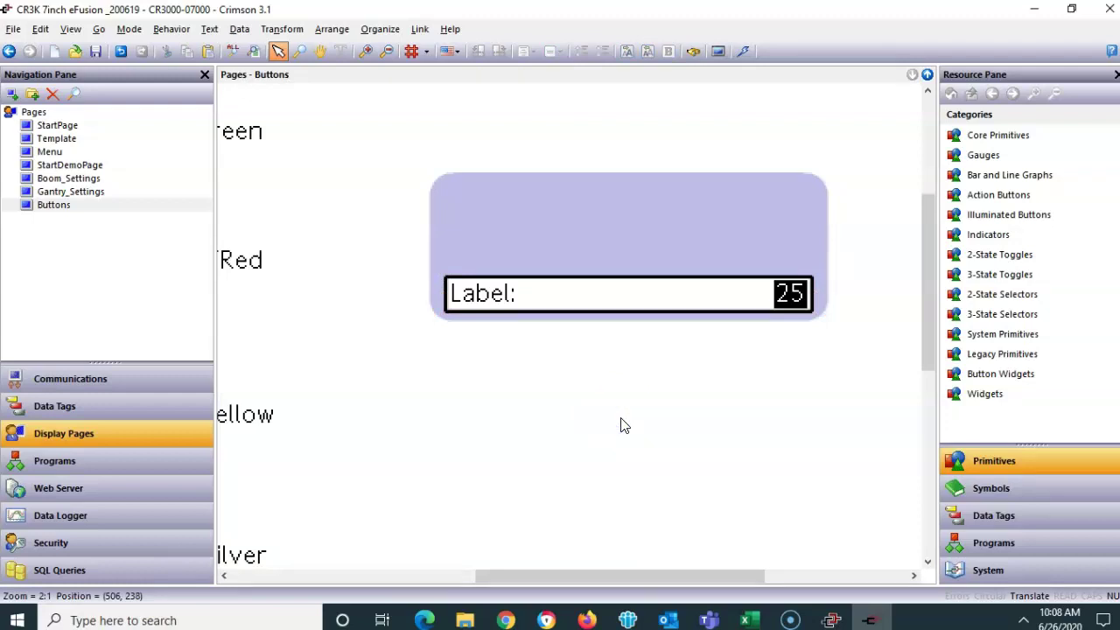
pyautogui.click(619, 409)
pyautogui.click(626, 302)
pyautogui.scroll(-1, 633, 258)
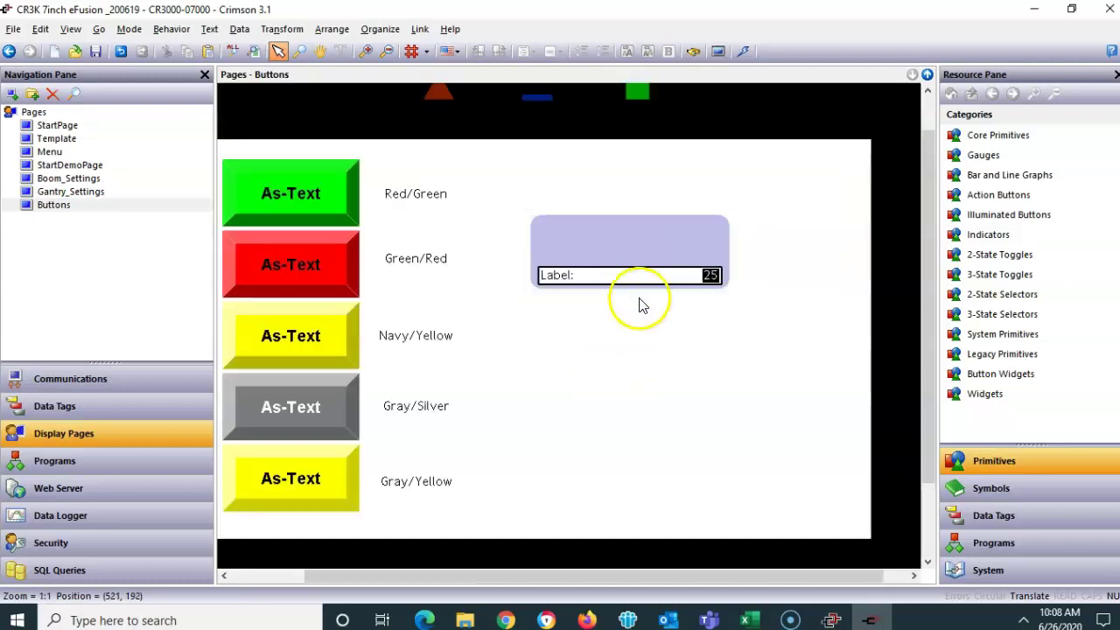
pyautogui.click(628, 271)
pyautogui.moveTo(626, 252); pyautogui.dragTo(613, 206)
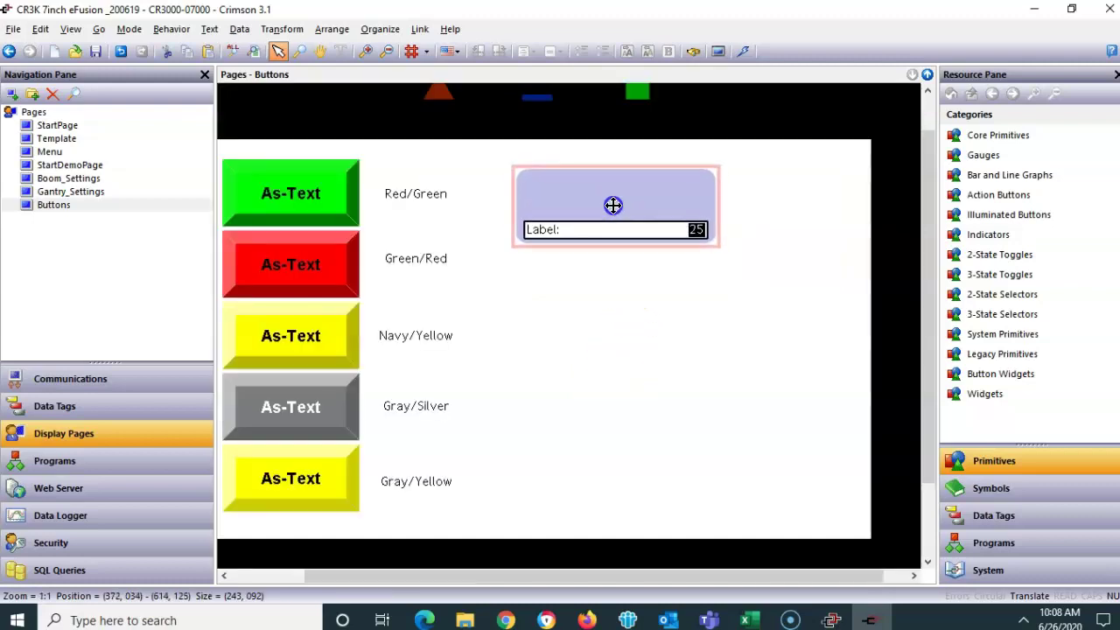
# - Copy the widget, paste a duplicate below it, then go to the Gantry_Settings page
pyautogui.rightClick(612, 207)
pyautogui.click(637, 233)
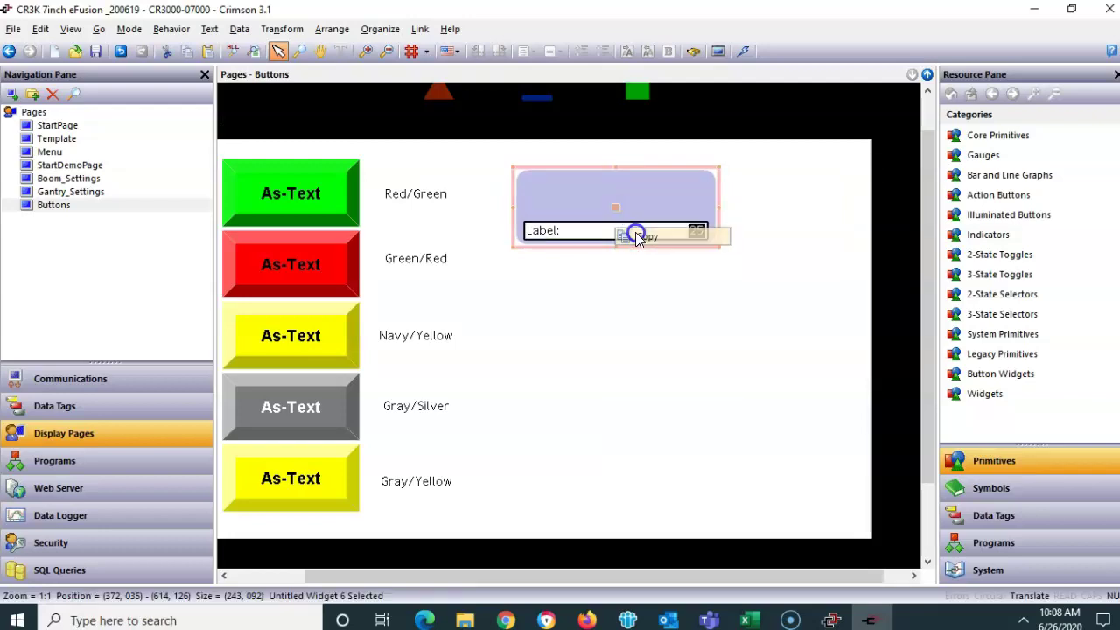
pyautogui.rightClick(632, 292)
pyautogui.click(665, 306)
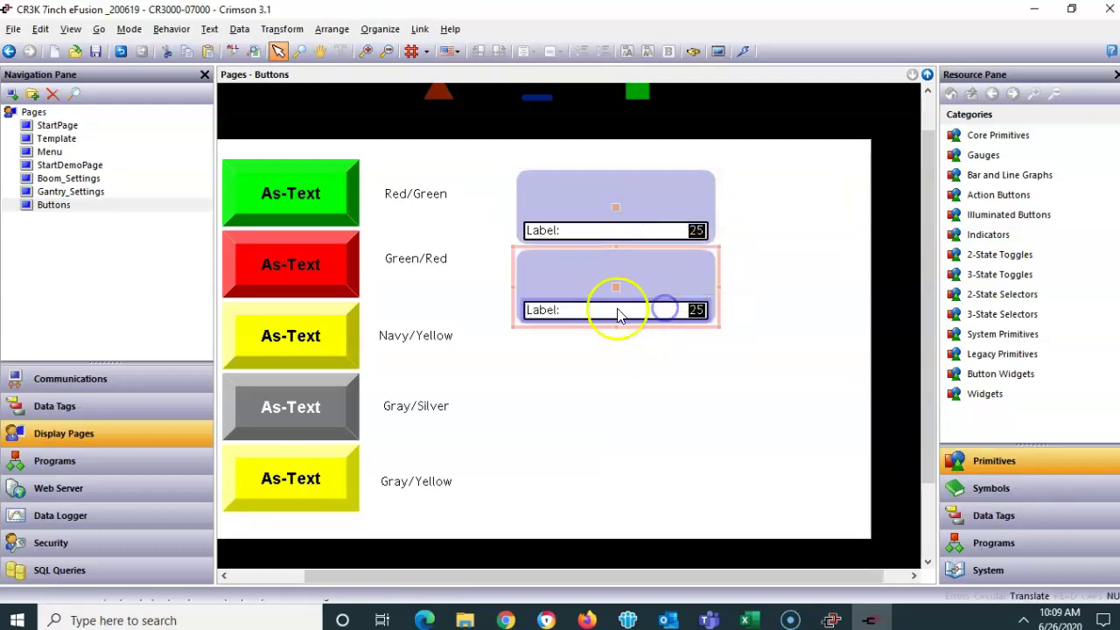
pyautogui.click(652, 413)
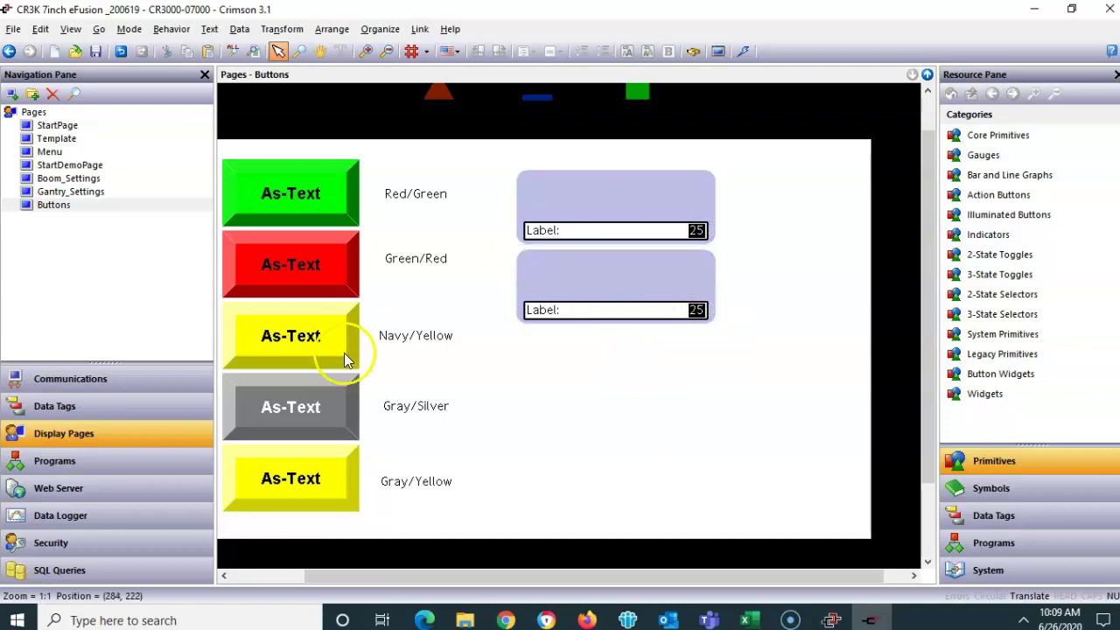
pyautogui.click(70, 191)
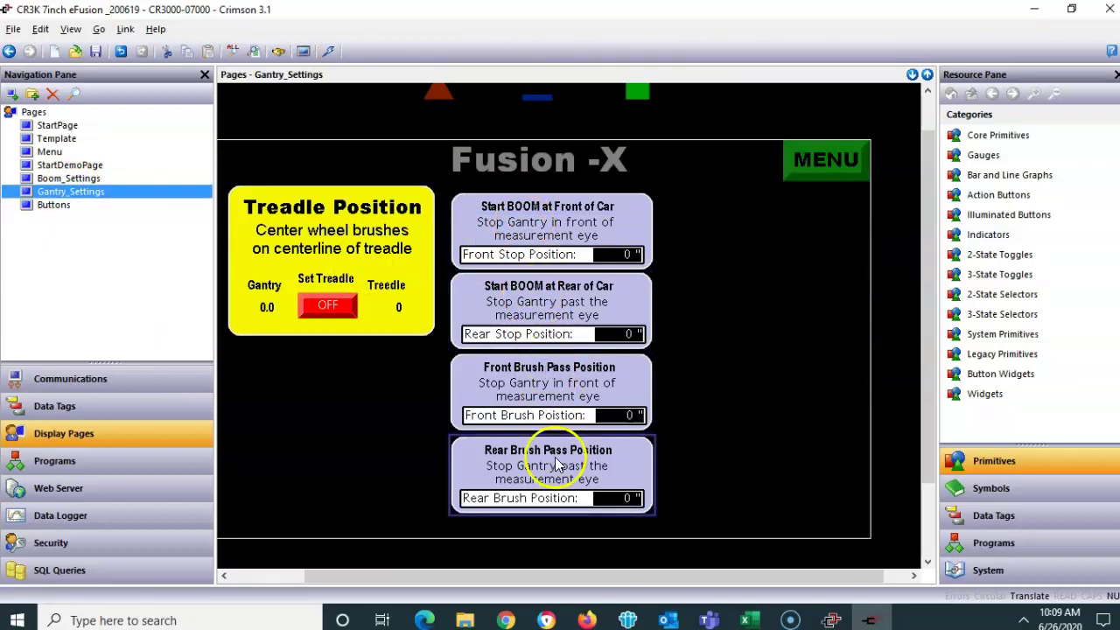
# - Return to the Crimson 3.1 Buttons page, then bring up Crimson 2.0's Fun2_GantrySetting1 screen
pyautogui.click(54, 204)
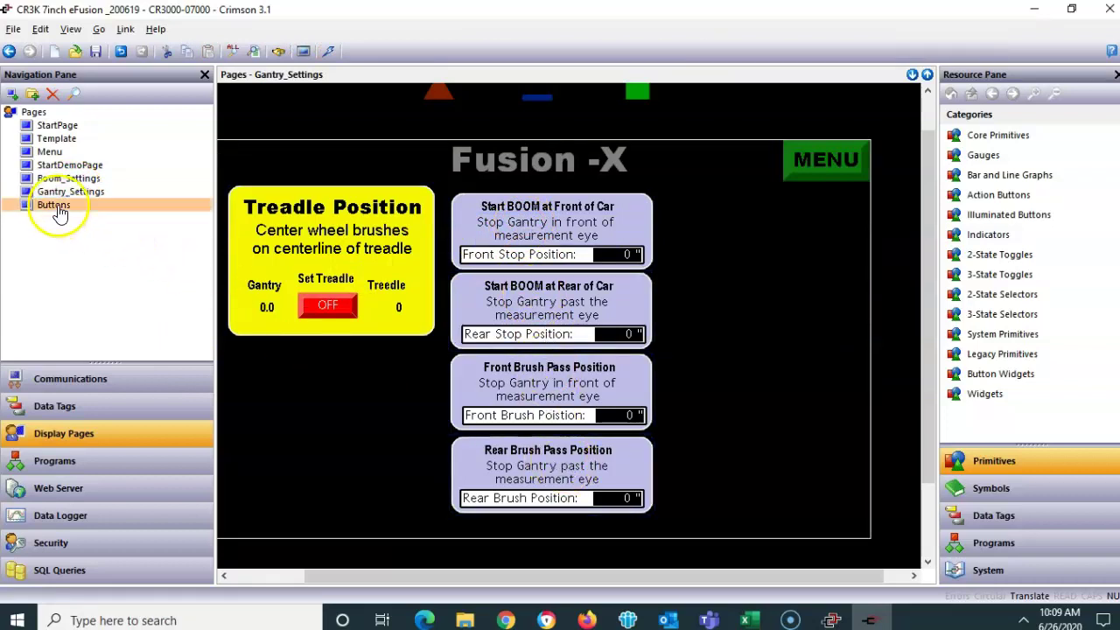
pyautogui.click(832, 621)
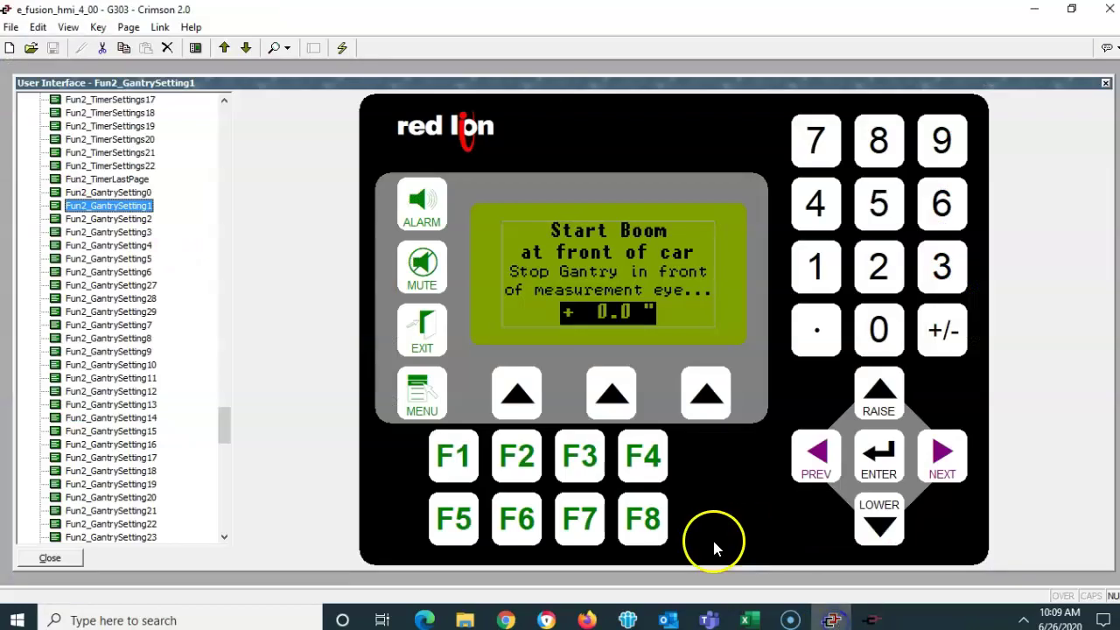
# - Browse the Fun2_GantrySetting2–4 screens in Crimson 2.0 and select the Position text line
pyautogui.click(131, 219)
pyautogui.click(126, 233)
pyautogui.click(129, 246)
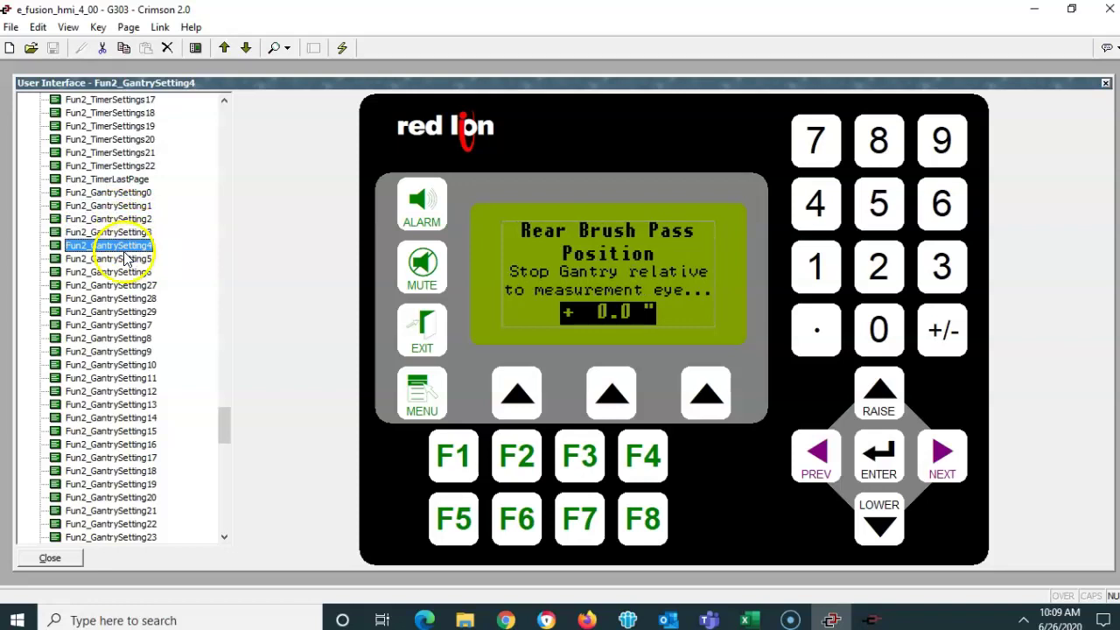
pyautogui.click(578, 251)
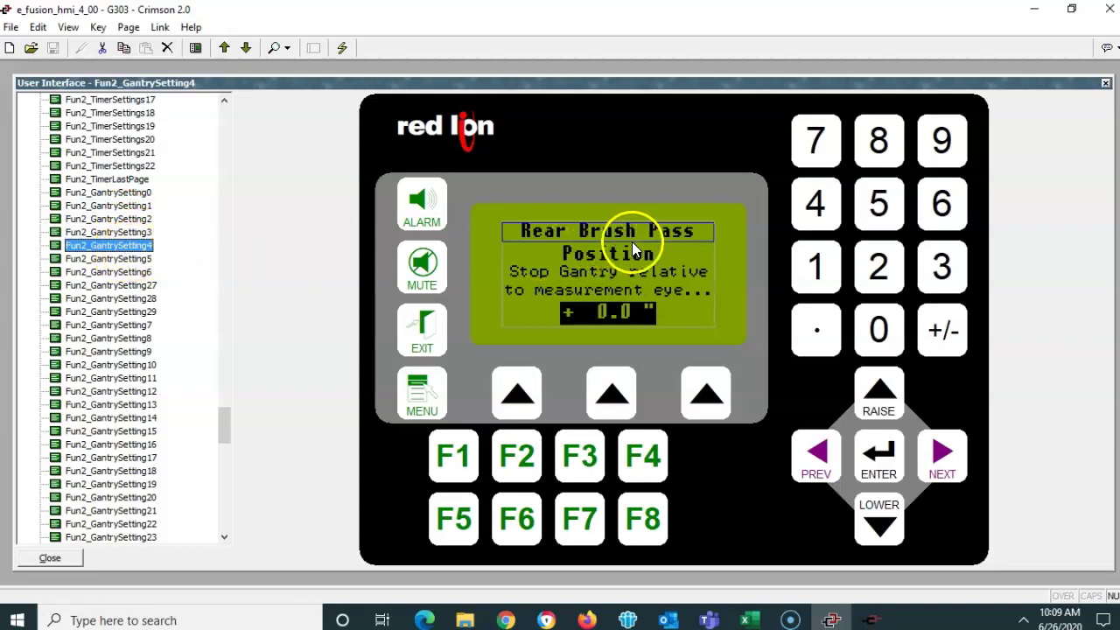
# - Check Crimson 3.1's Gantry_Settings page, then view Crimson 2.0's Start Side Brushes screen
pyautogui.click(873, 620)
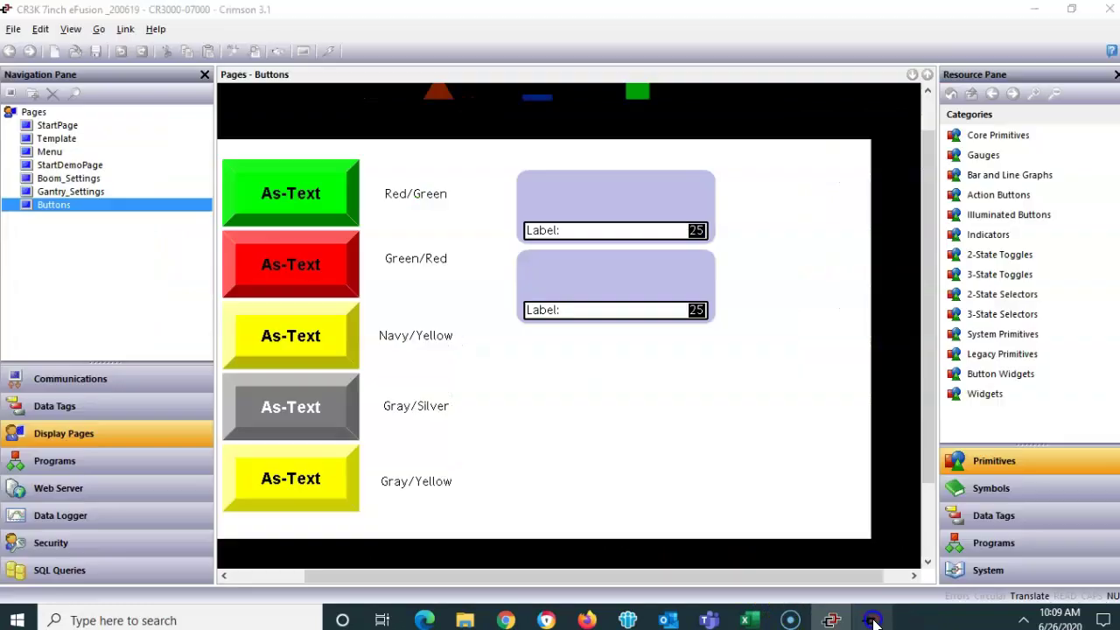
pyautogui.click(72, 191)
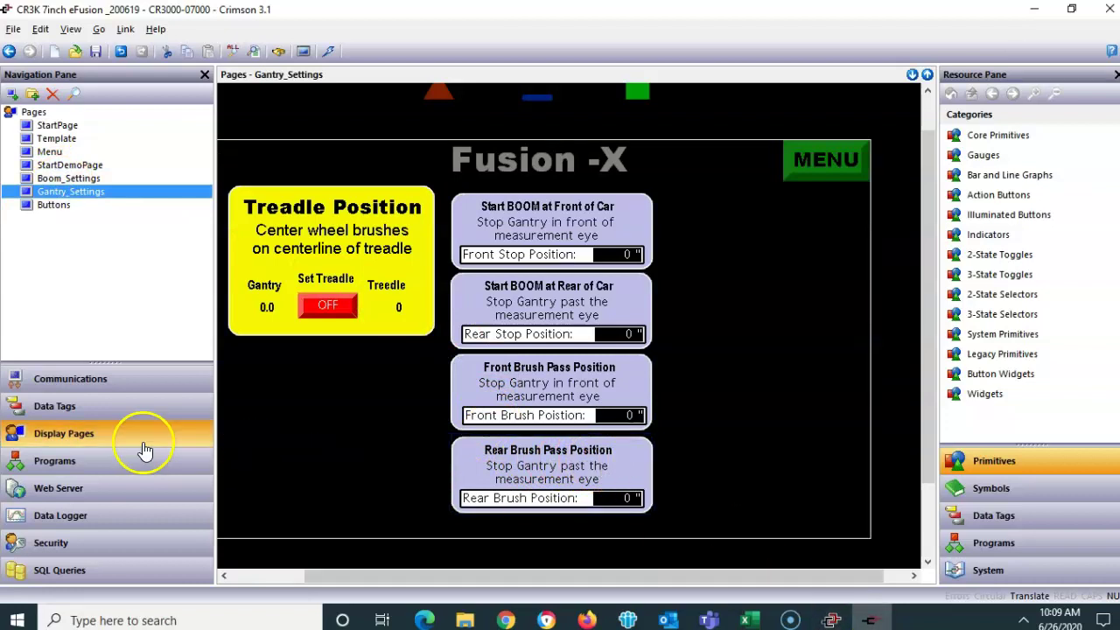
pyautogui.click(834, 619)
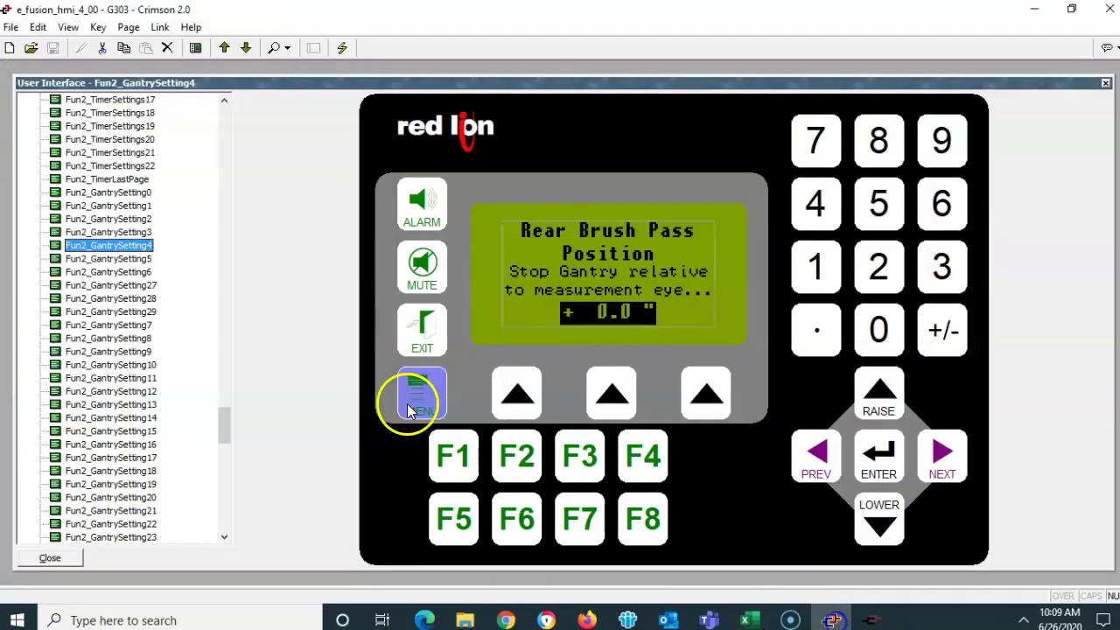
pyautogui.click(118, 259)
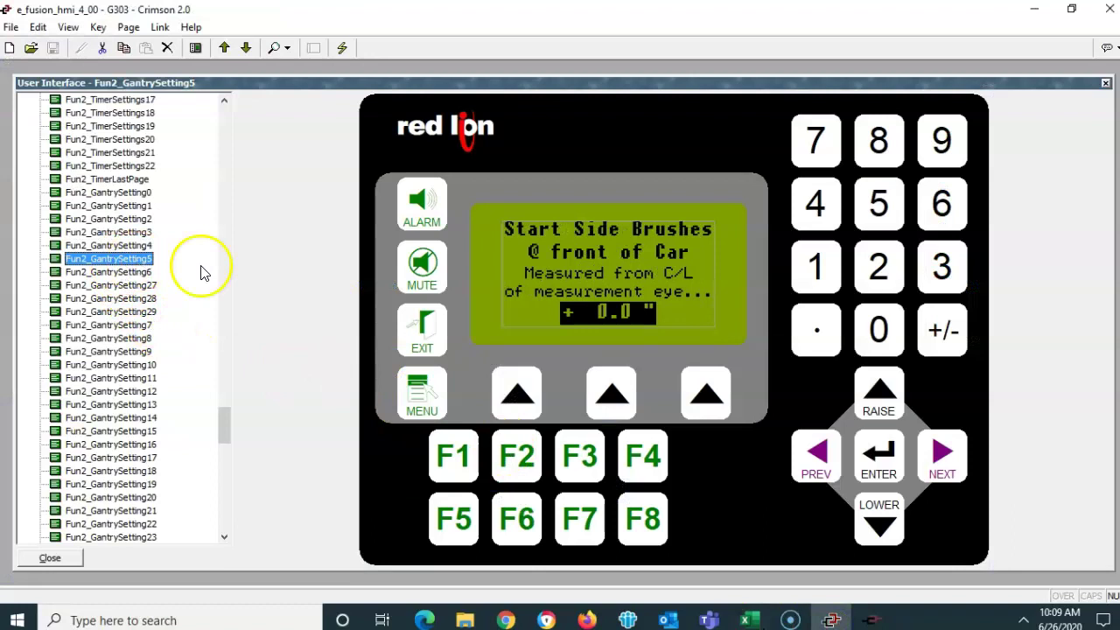
# - Copy the 'Start Side Brushes' text from its Crimson 2.0 Properties and return to Crimson 3.1
pyautogui.click(583, 230)
pyautogui.rightClick(583, 230)
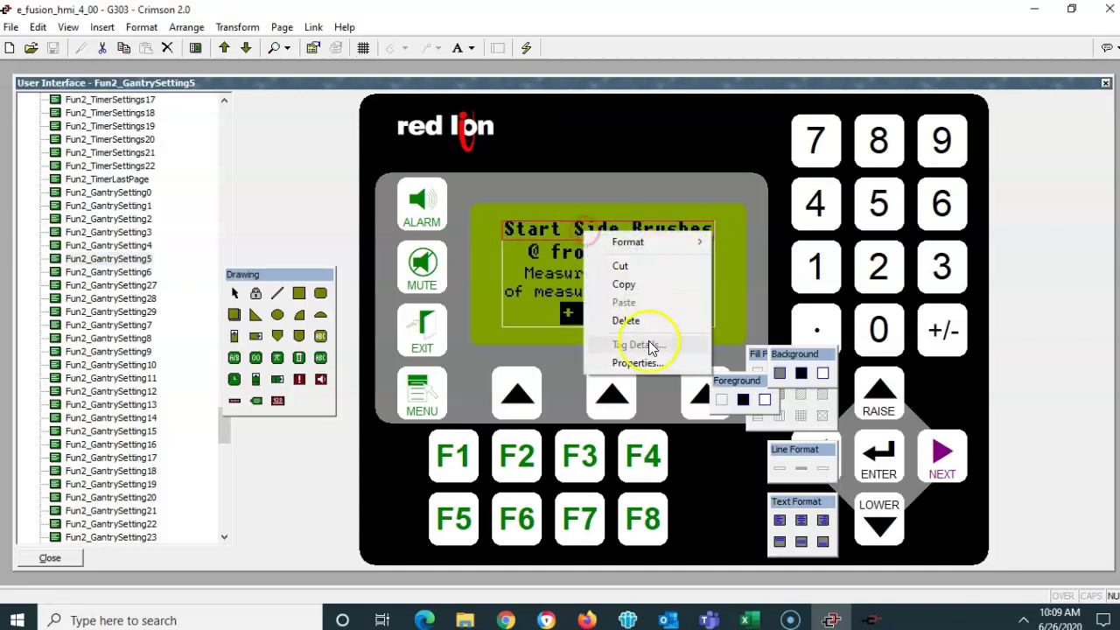
pyautogui.click(647, 369)
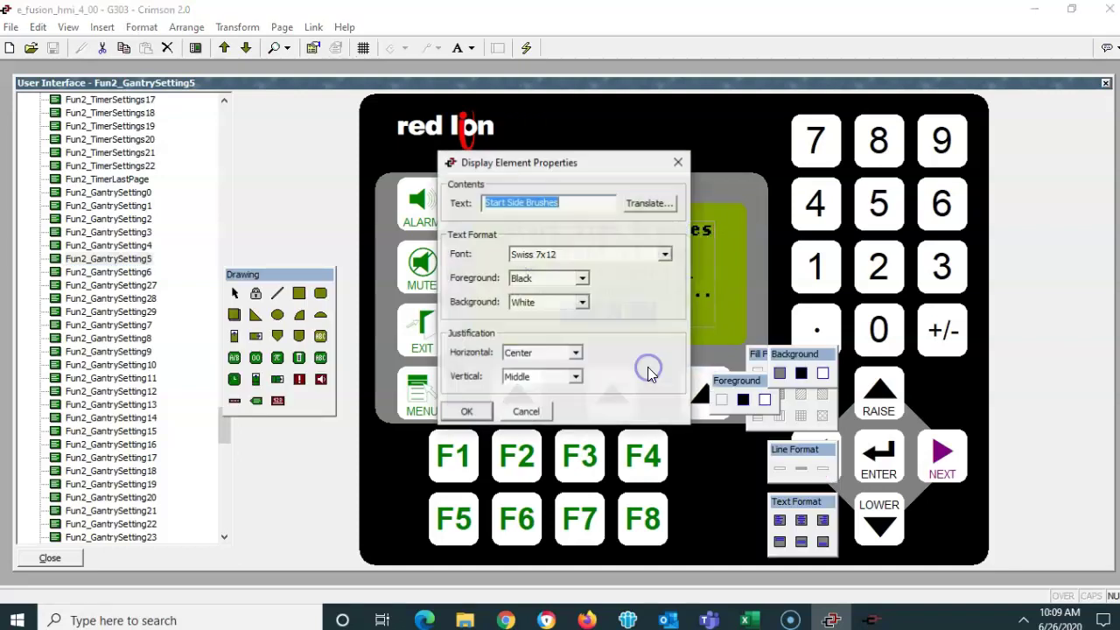
pyautogui.rightClick(548, 200)
pyautogui.click(588, 251)
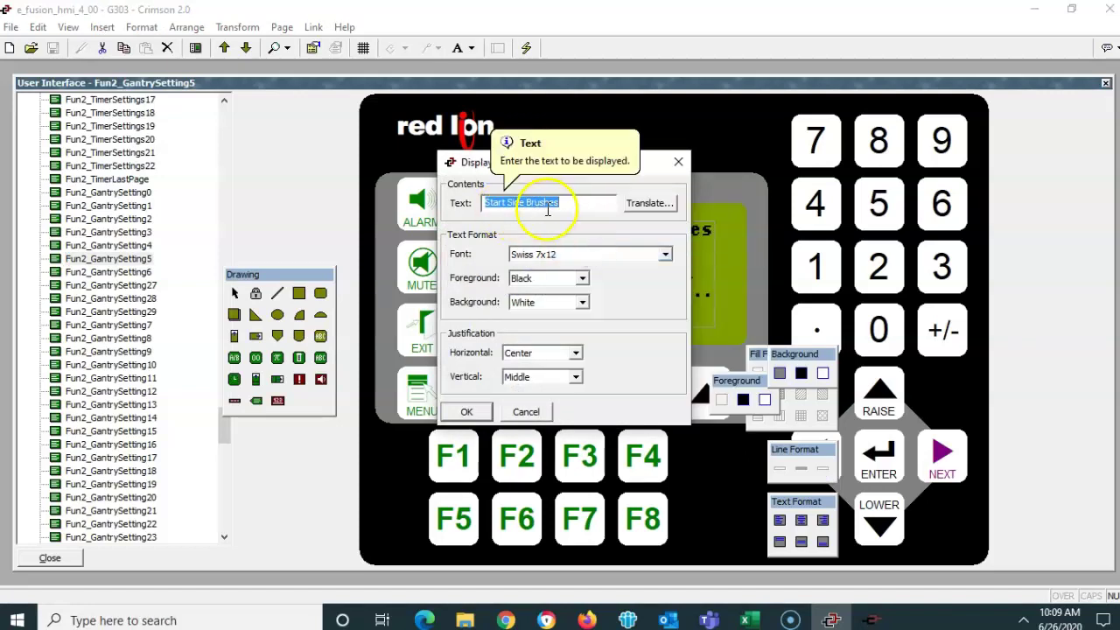
pyautogui.click(466, 412)
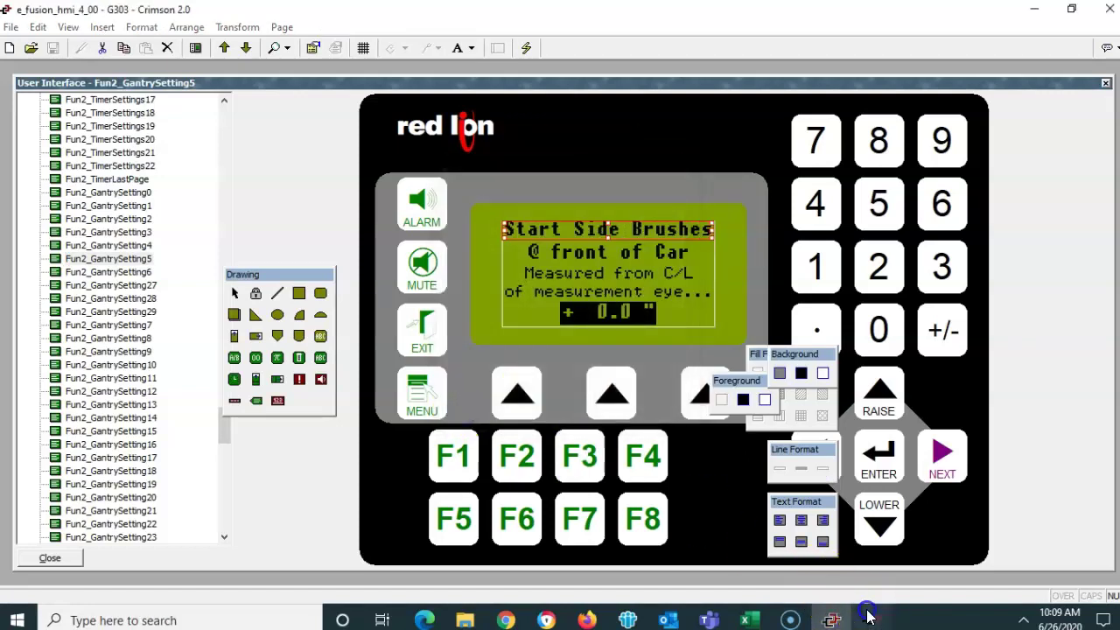
pyautogui.click(868, 612)
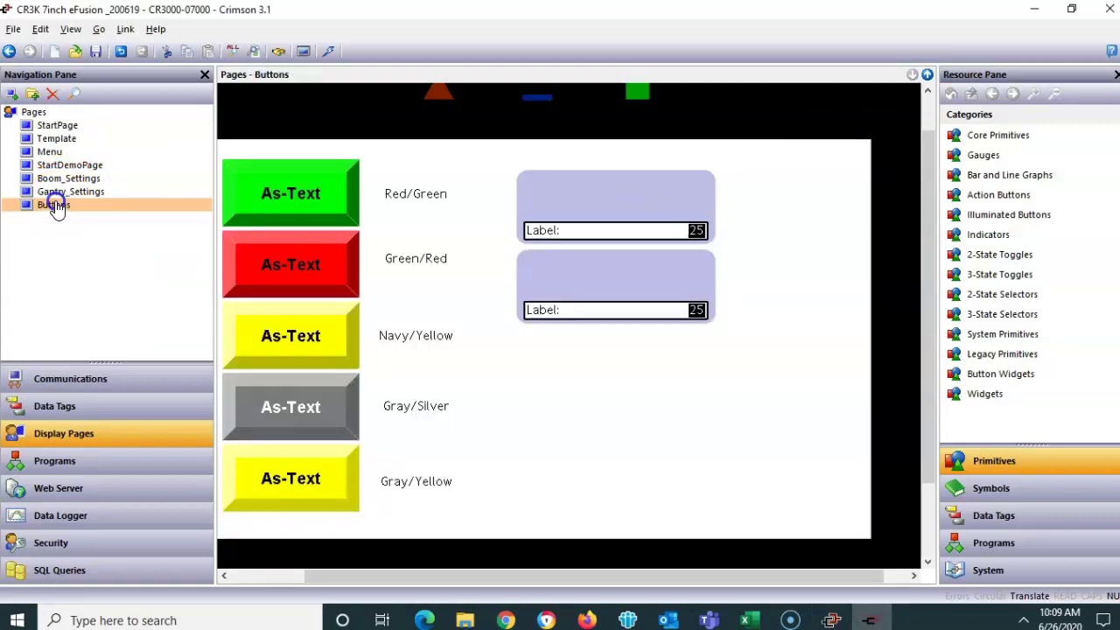
# - Paste 'Start Side Brushes' into Data1 of the second label widget's properties
pyautogui.click(587, 282)
pyautogui.rightClick(592, 283)
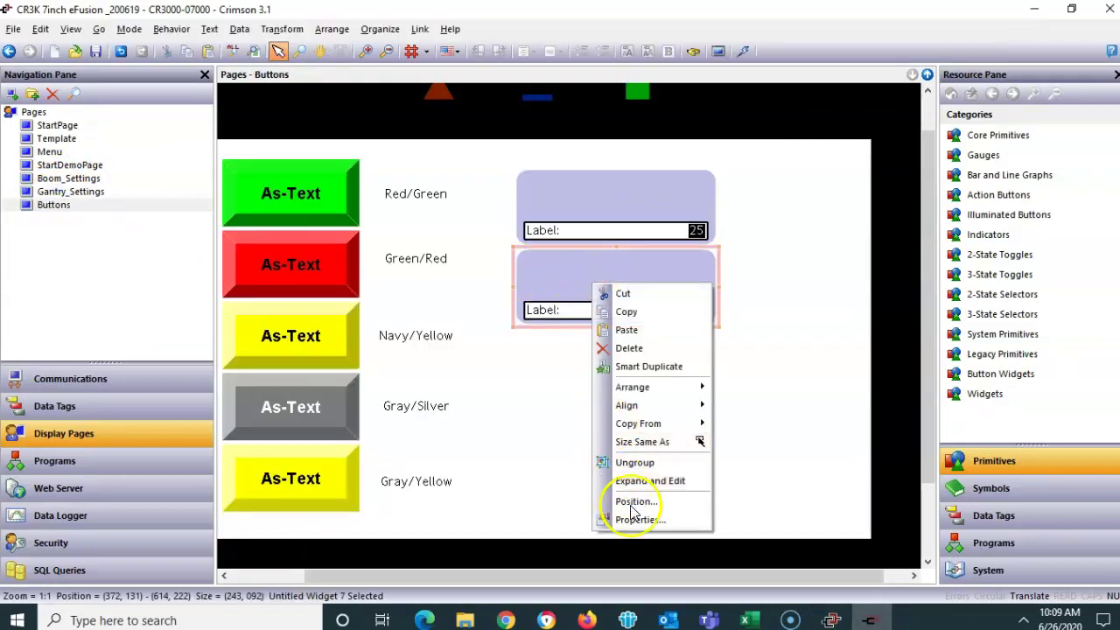
pyautogui.click(639, 520)
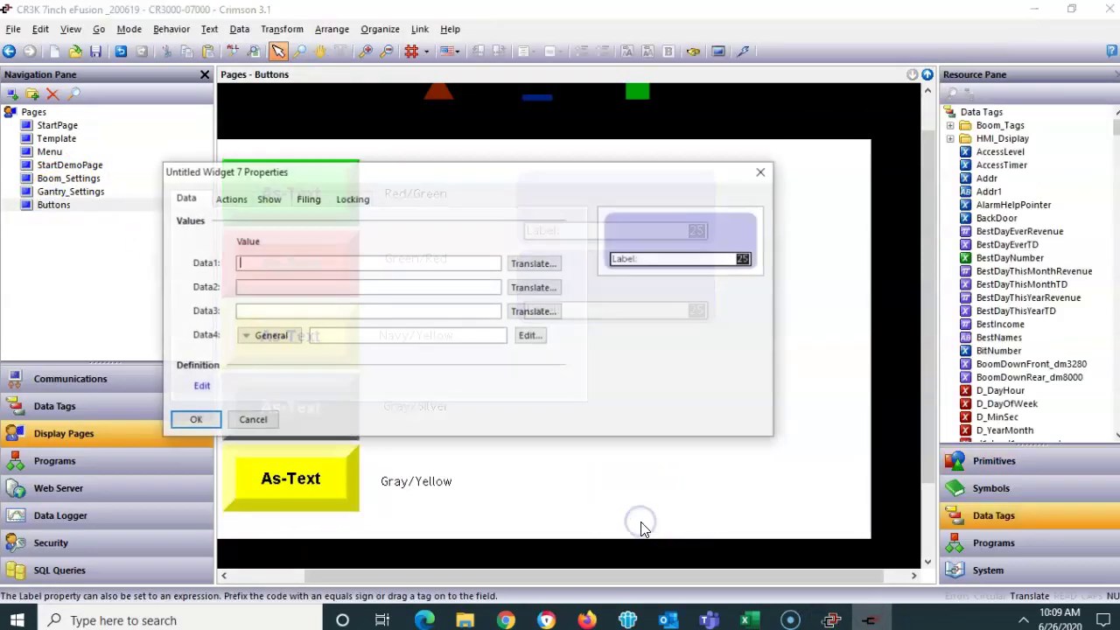
pyautogui.rightClick(276, 260)
pyautogui.click(322, 328)
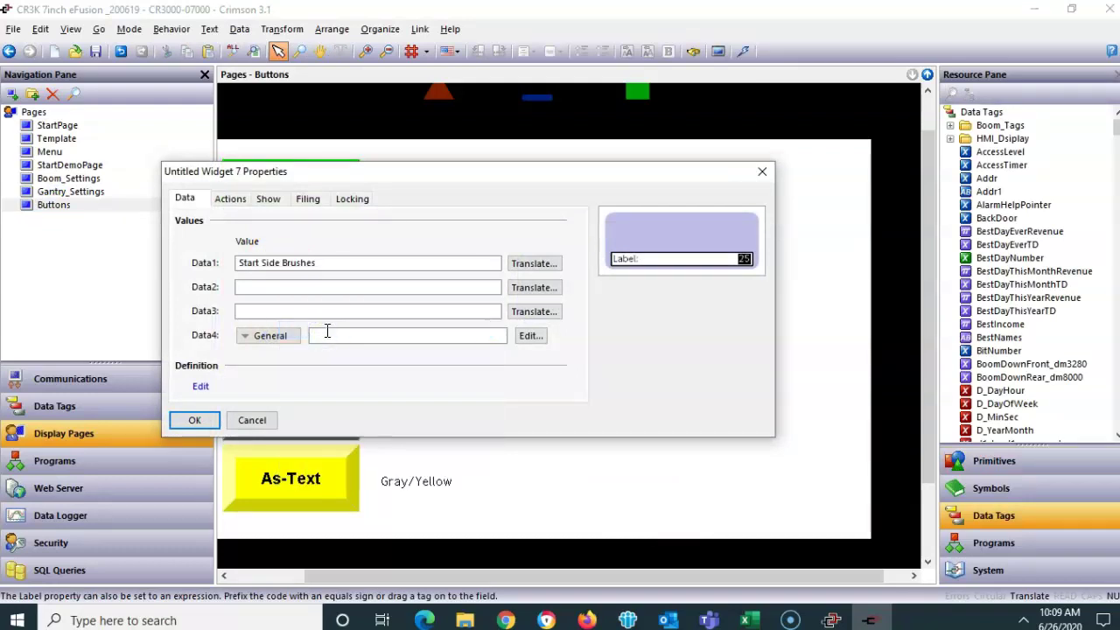
# - Copy '@ front of Car' from Crimson 2.0 to complete Data1 as 'Start Side Brushes @ front of Car'
pyautogui.click(829, 620)
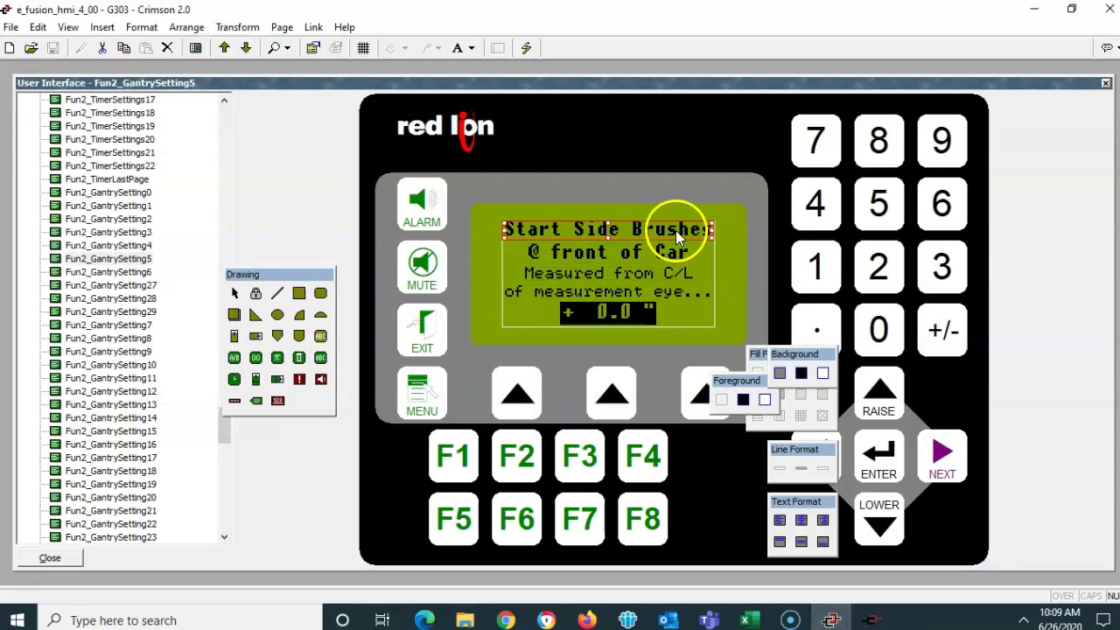
pyautogui.click(623, 254)
pyautogui.rightClick(624, 256)
pyautogui.click(666, 389)
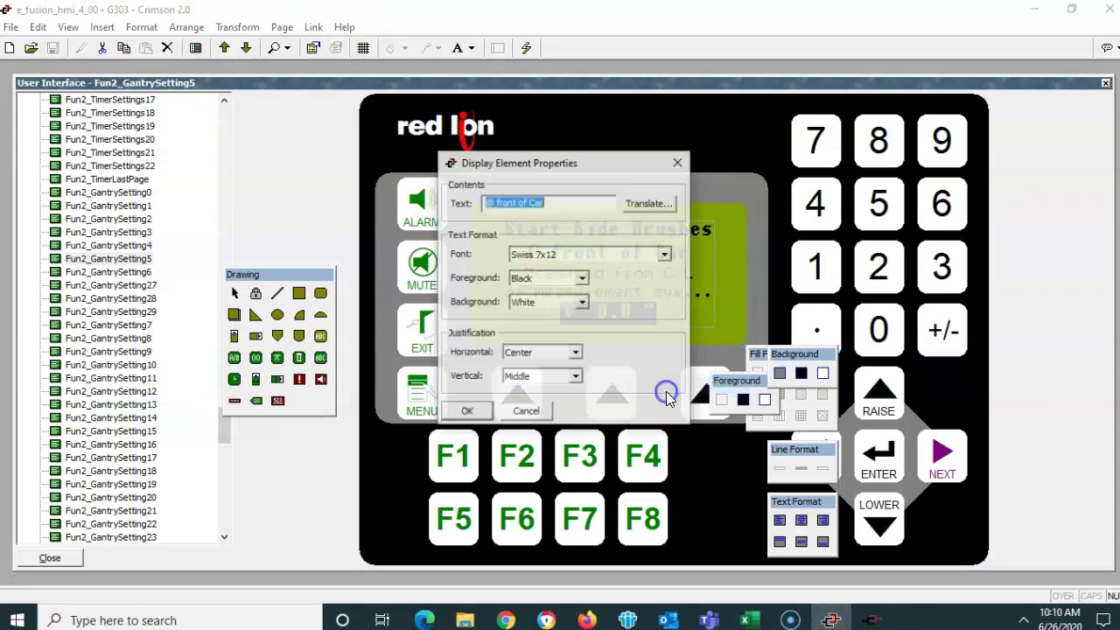
pyautogui.rightClick(503, 204)
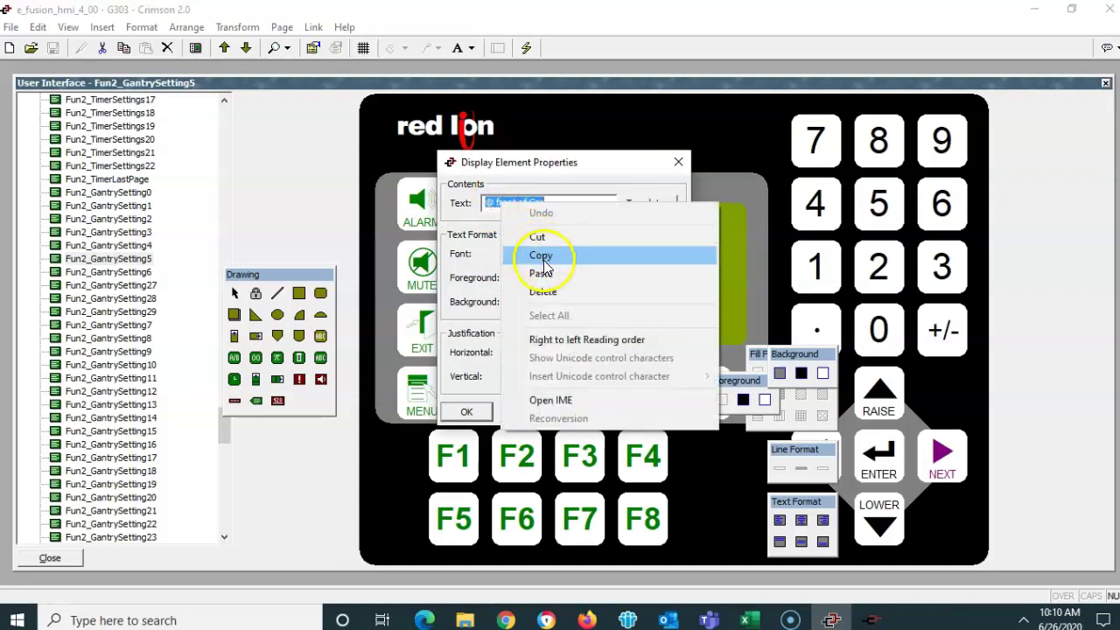
pyautogui.click(544, 256)
pyautogui.click(870, 620)
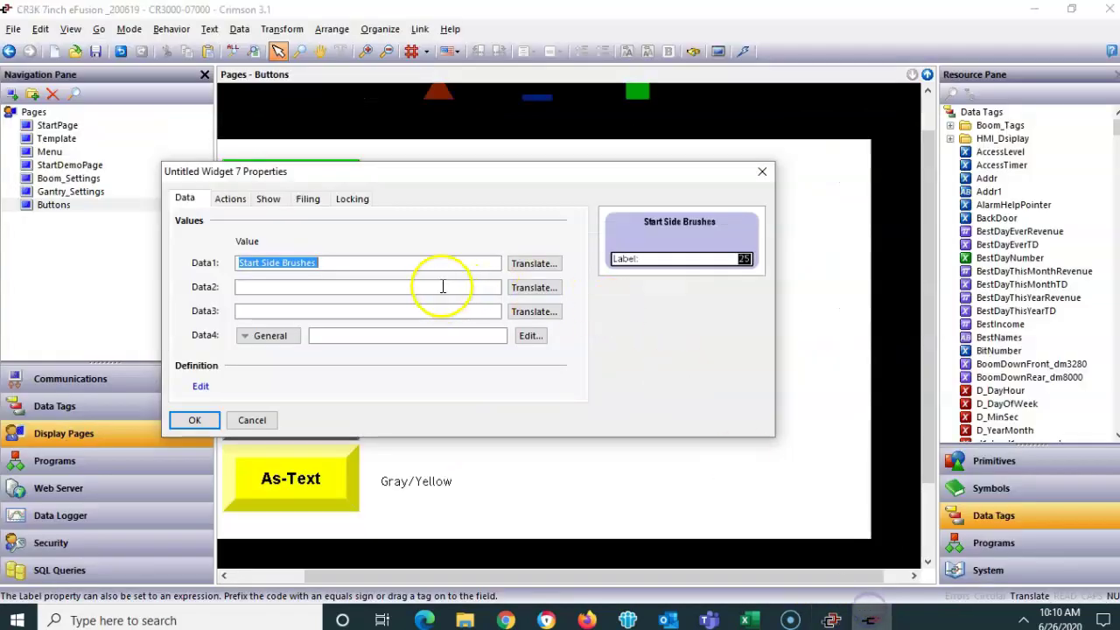
pyautogui.click(407, 264)
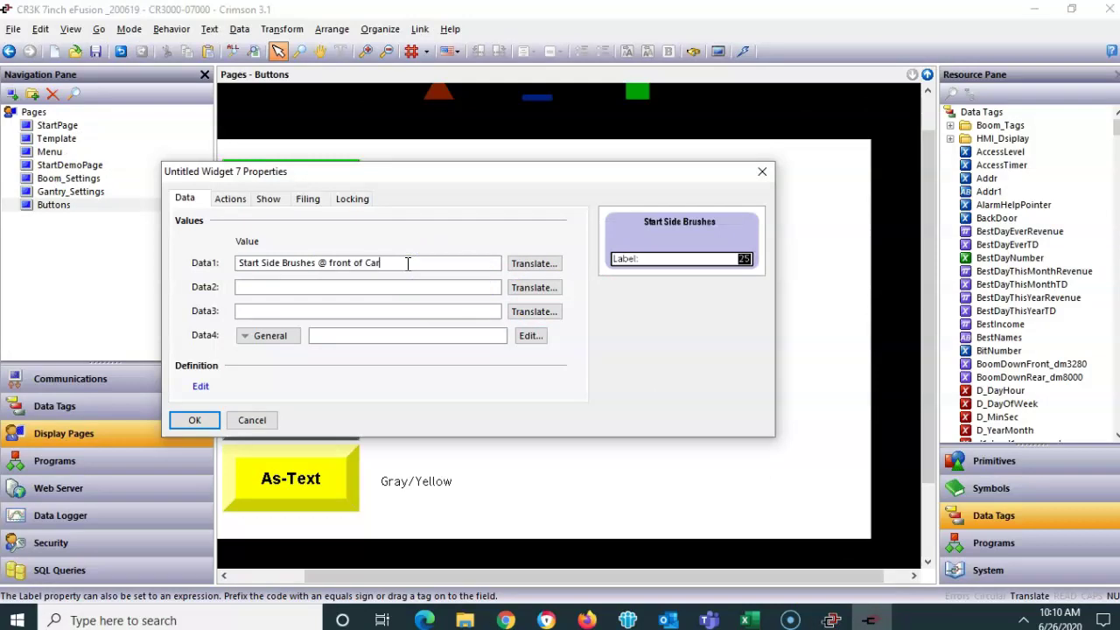
pyautogui.click(370, 284)
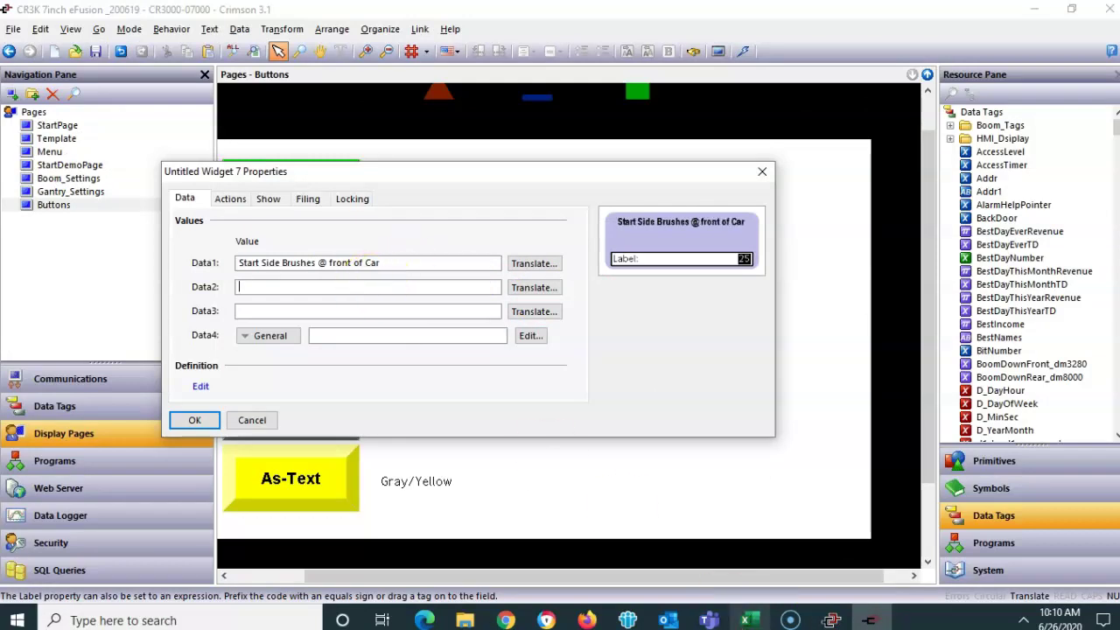
# - Copy the 'Measured from C/L' text from Crimson 2.0 into the widget's Data2 field
pyautogui.click(834, 614)
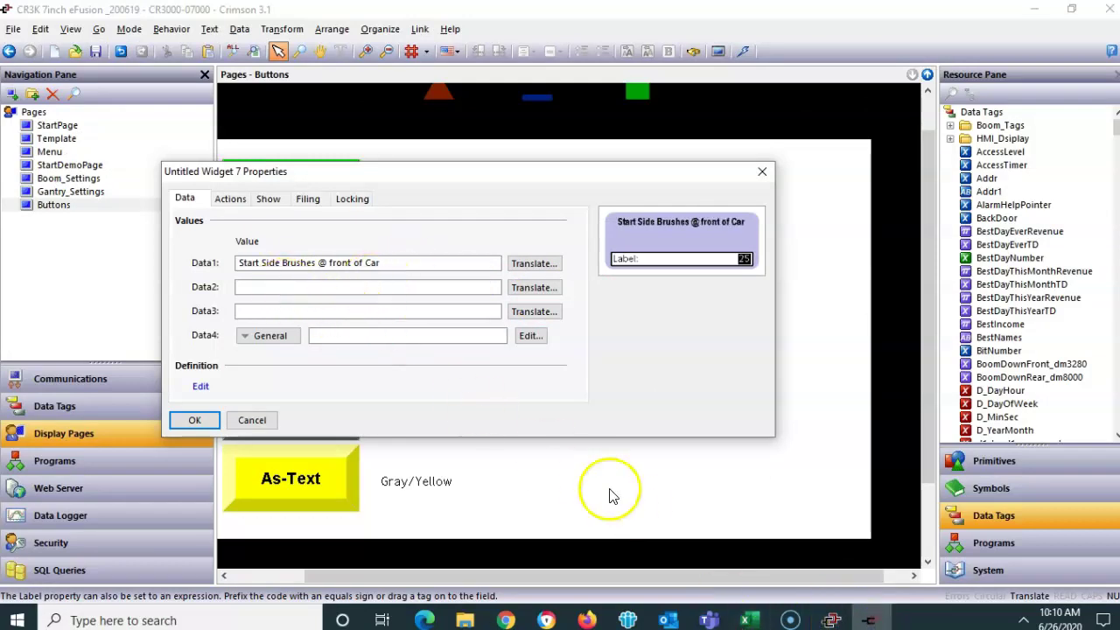
pyautogui.click(832, 618)
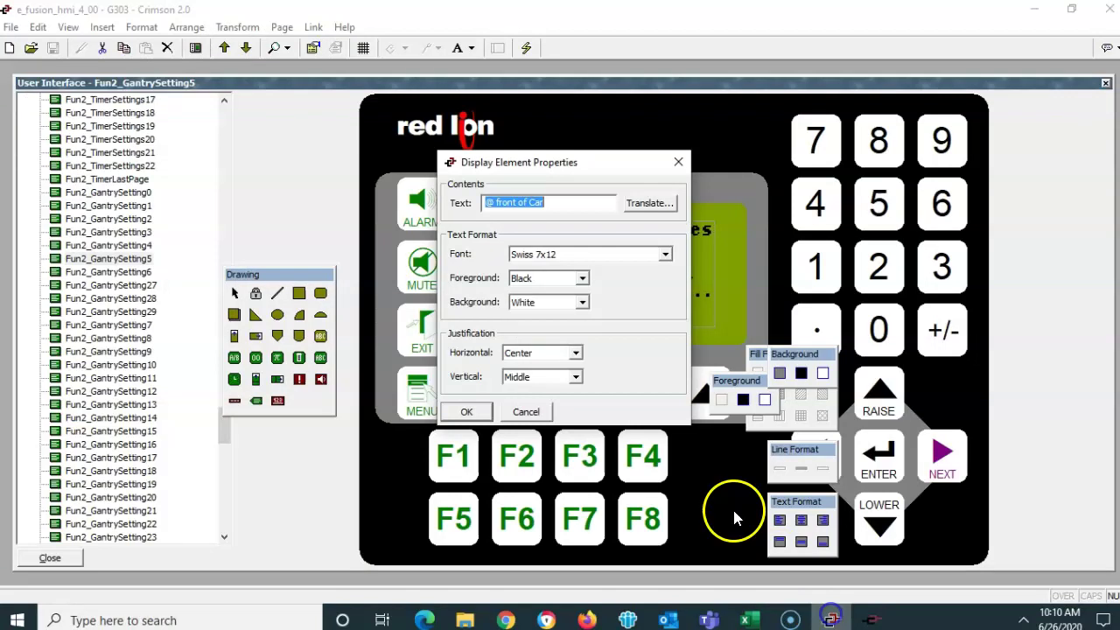
pyautogui.click(466, 411)
pyautogui.rightClick(607, 273)
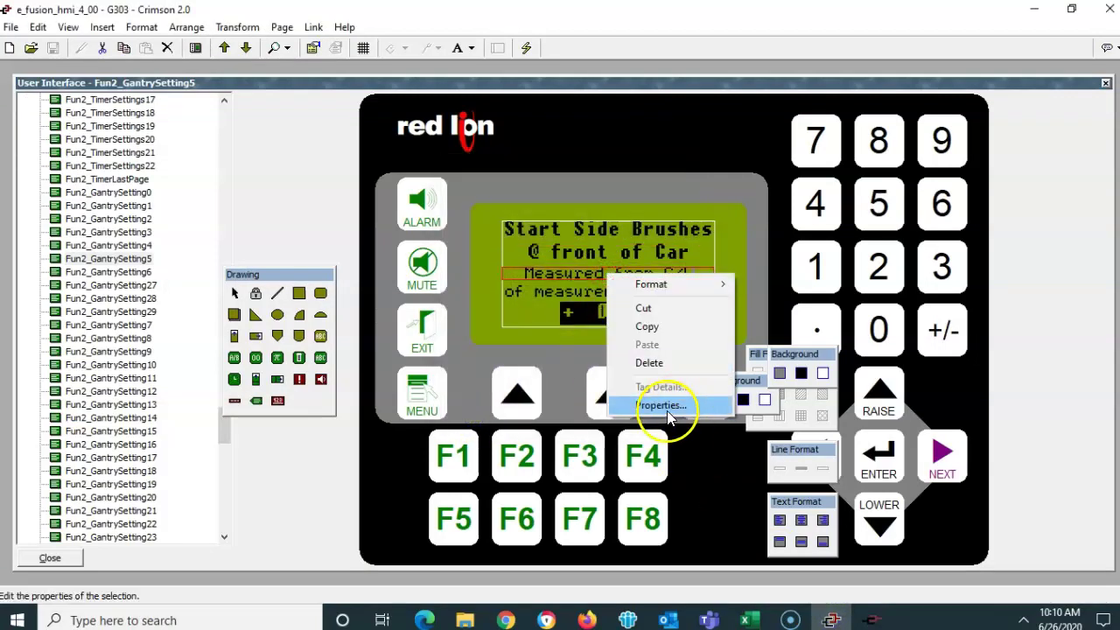
pyautogui.click(662, 405)
pyautogui.rightClick(525, 206)
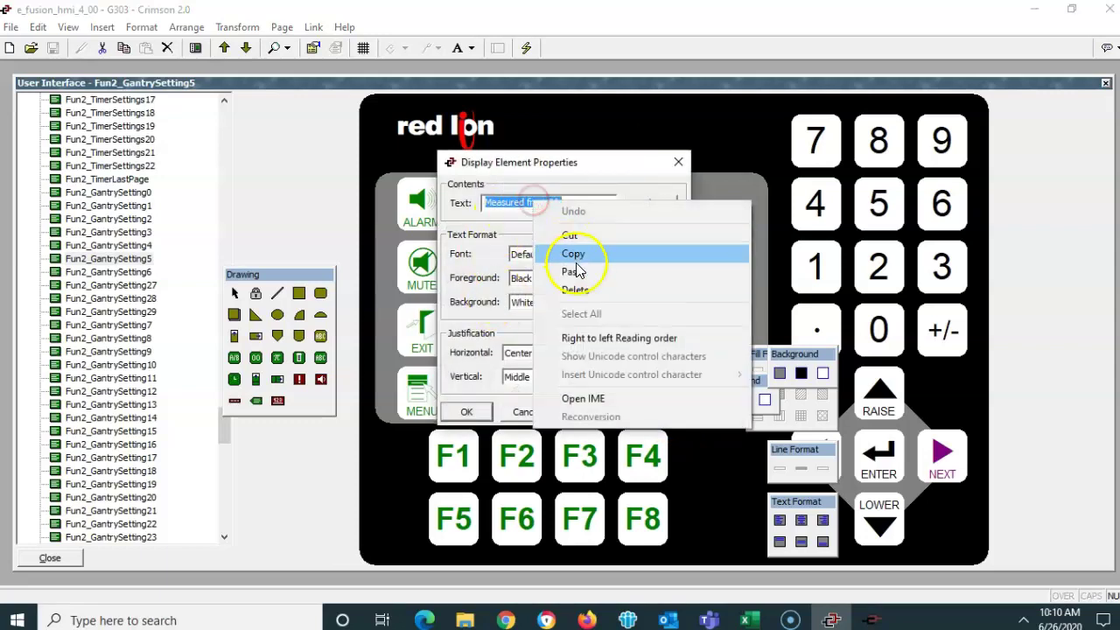
pyautogui.click(575, 254)
pyautogui.click(466, 413)
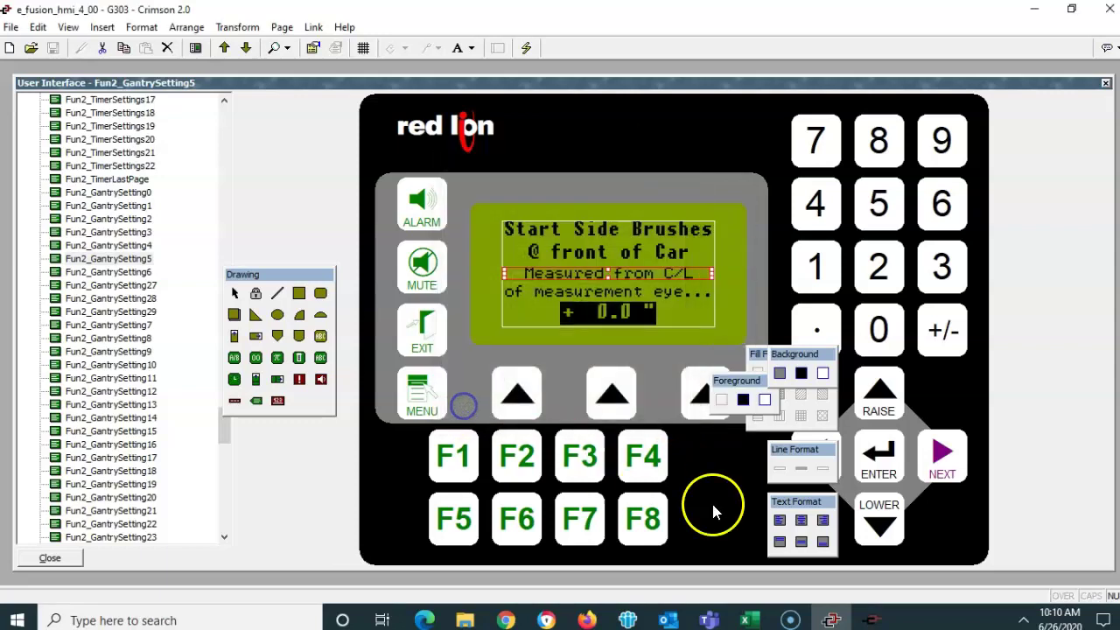
pyautogui.click(871, 621)
pyautogui.click(388, 287)
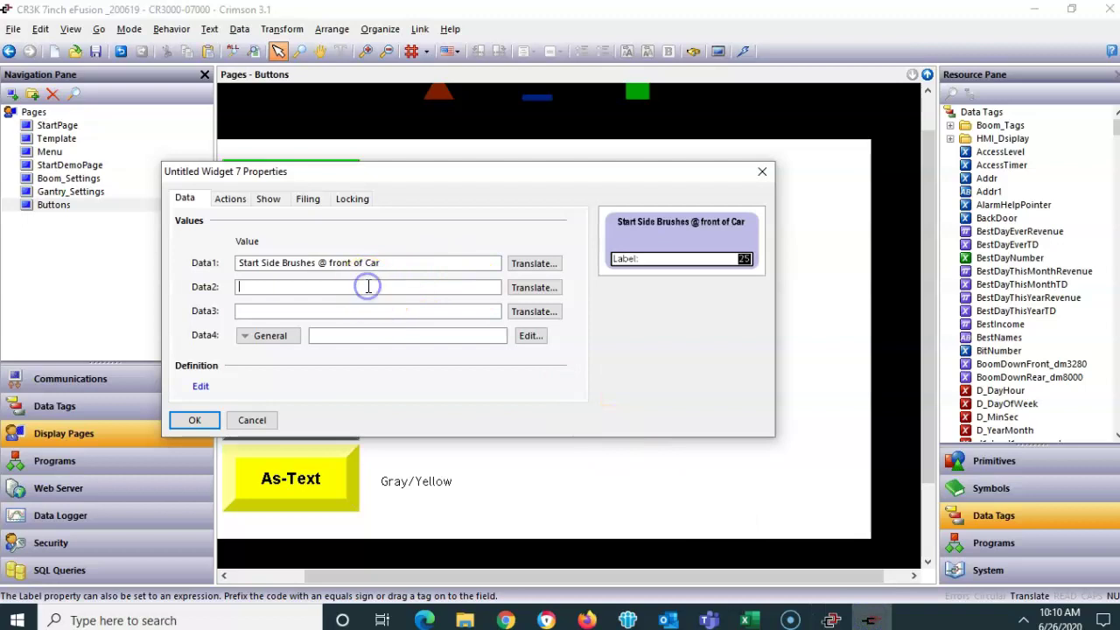
# - Copy the third line 'of measurement eye...' from Crimson 2.0 and start editing Data3
pyautogui.click(831, 620)
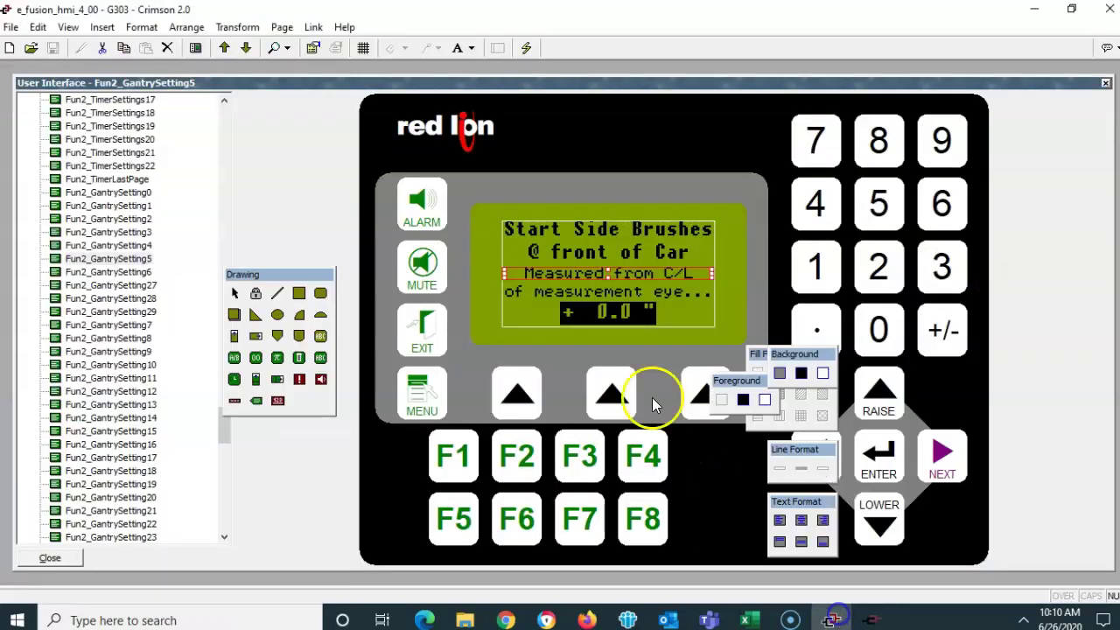
pyautogui.rightClick(566, 288)
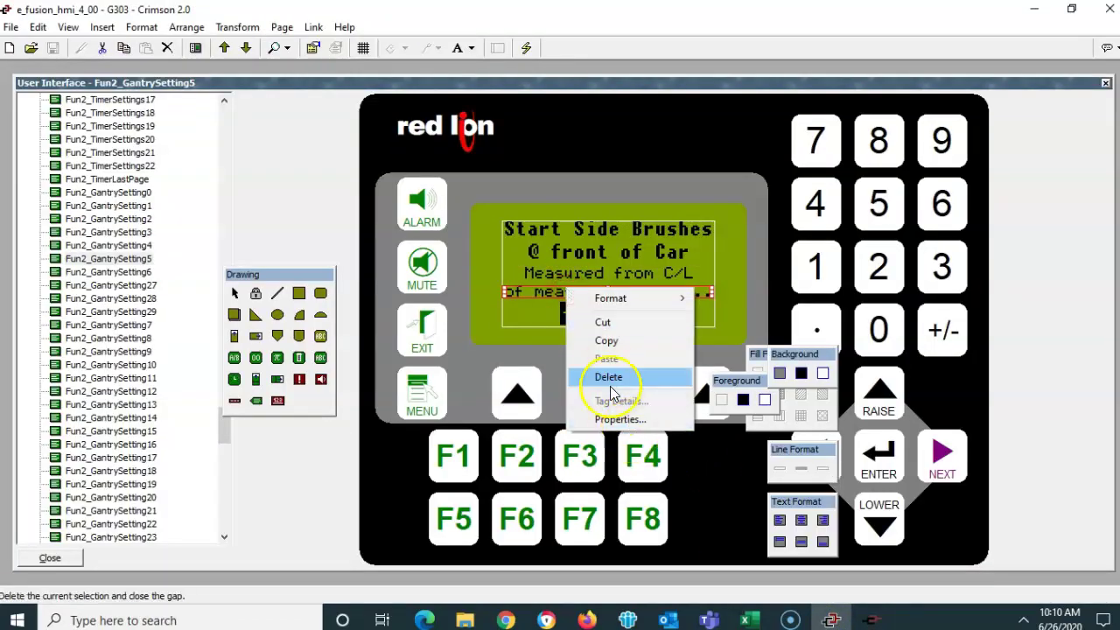
pyautogui.click(608, 342)
pyautogui.click(869, 620)
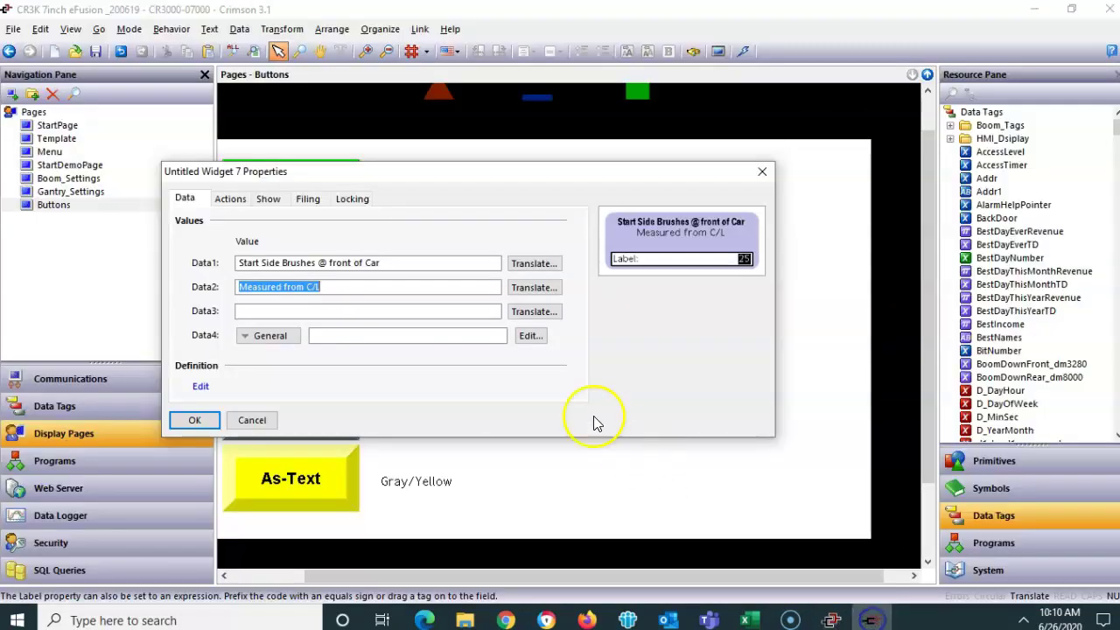
pyautogui.click(319, 308)
pyautogui.rightClick(319, 310)
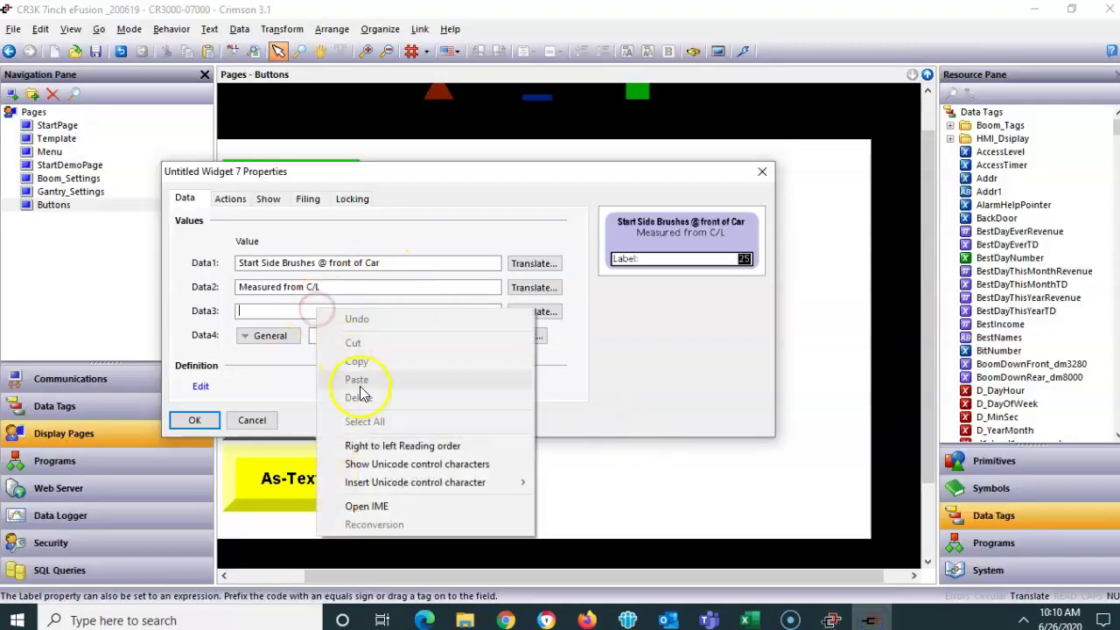
# - Recopy the full third-line text from its Properties and paste it into Data3
pyautogui.click(831, 620)
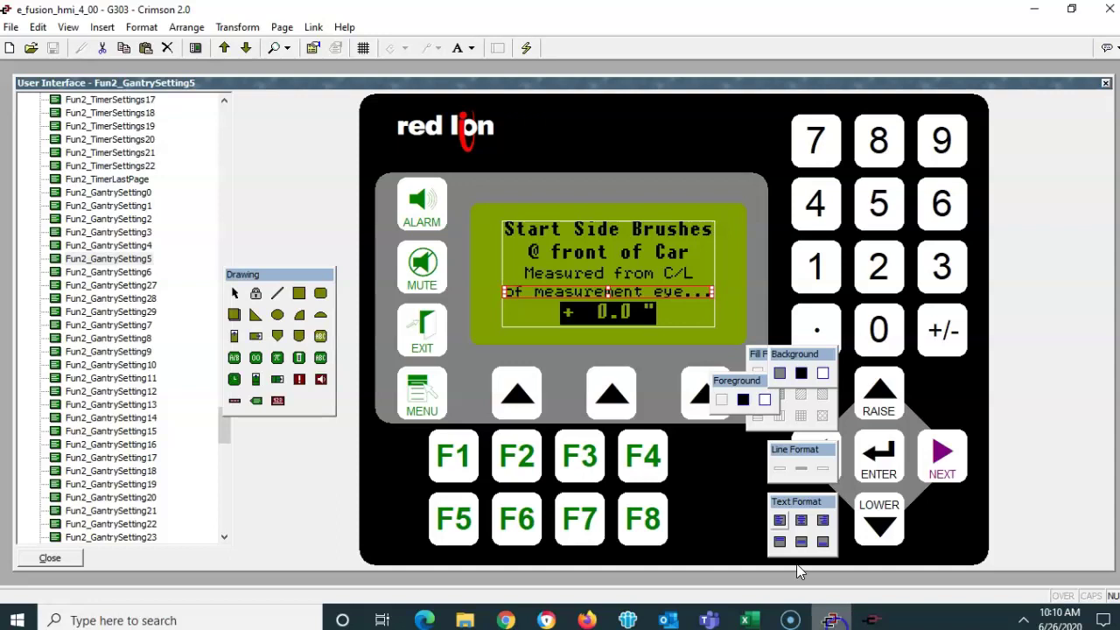
pyautogui.rightClick(612, 294)
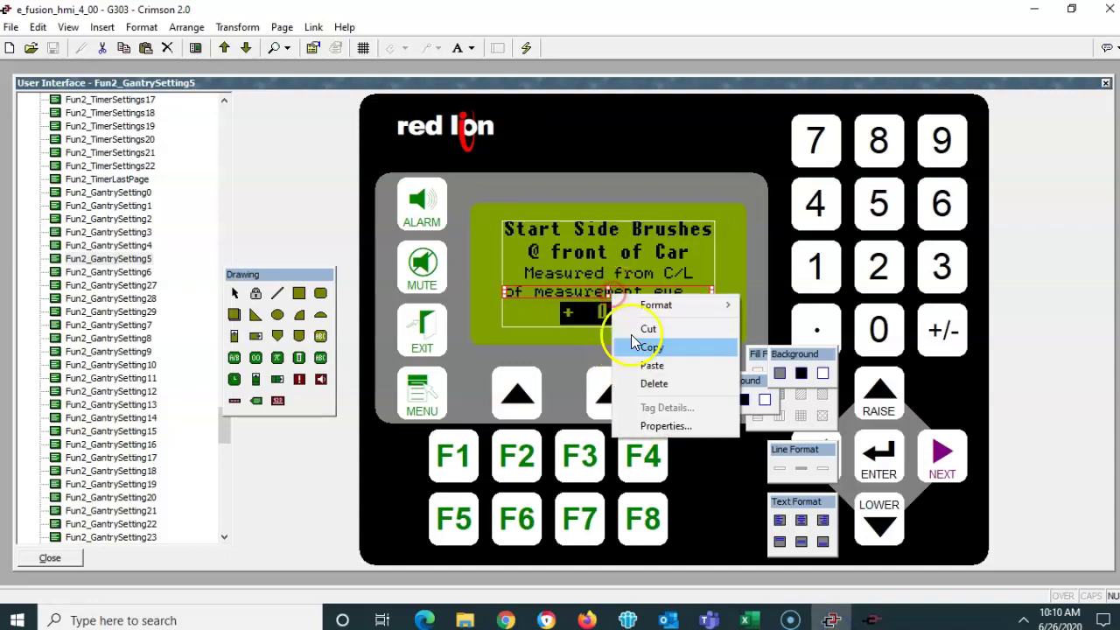
pyautogui.click(662, 425)
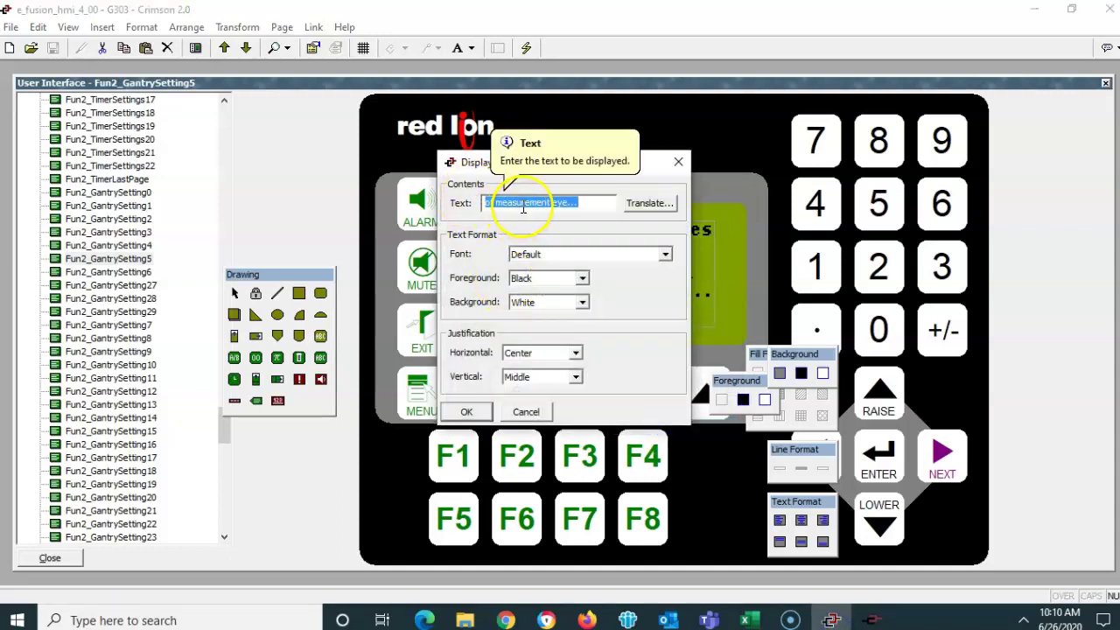
pyautogui.rightClick(516, 208)
pyautogui.click(552, 257)
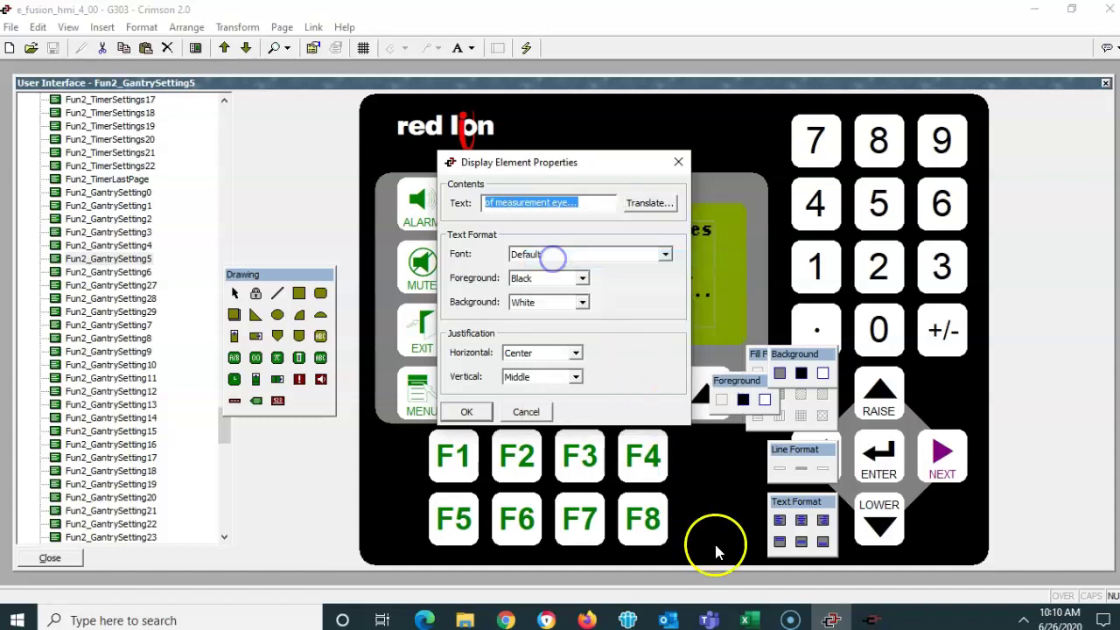
pyautogui.click(467, 412)
pyautogui.click(869, 618)
pyautogui.rightClick(388, 309)
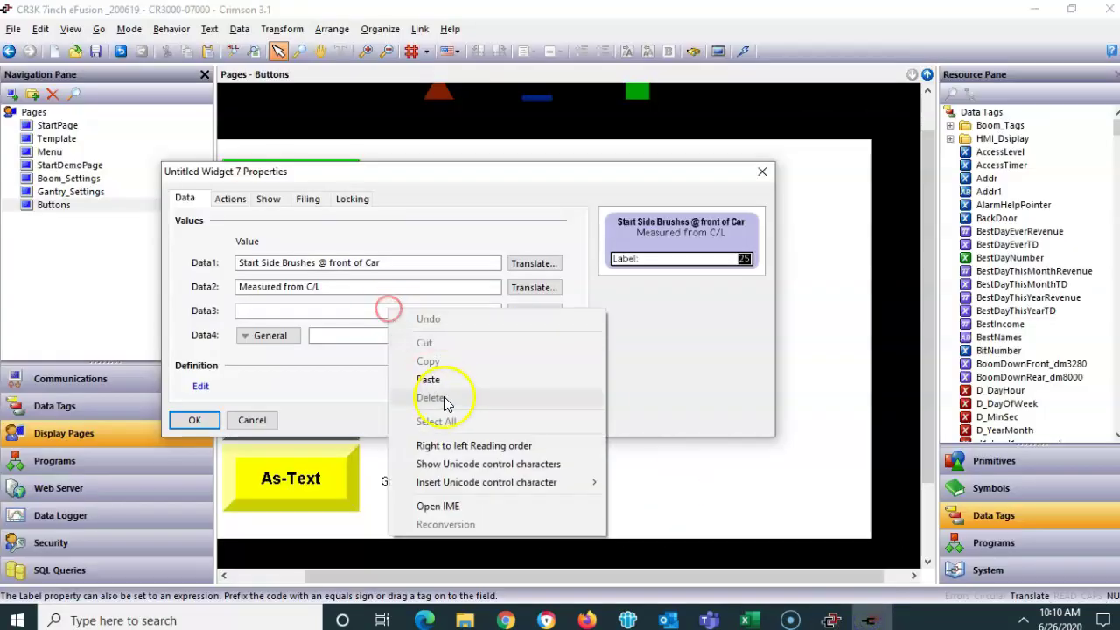
pyautogui.click(437, 388)
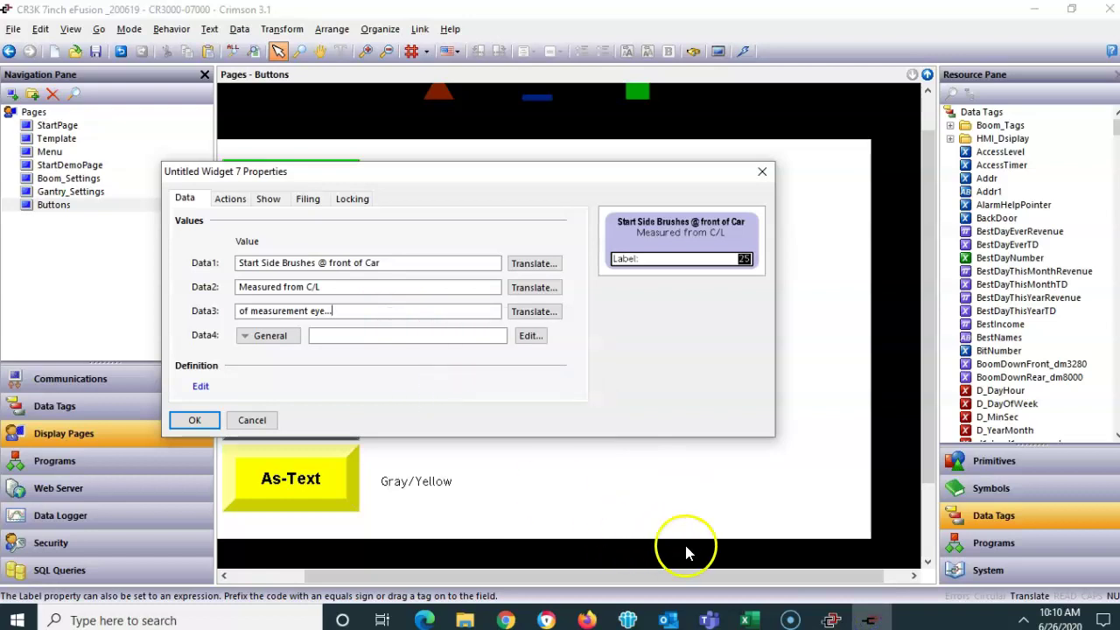
# - Check the value field's tag in Crimson 2.0, then find R412_Front_SB_Position in the Data Tags list
pyautogui.click(832, 618)
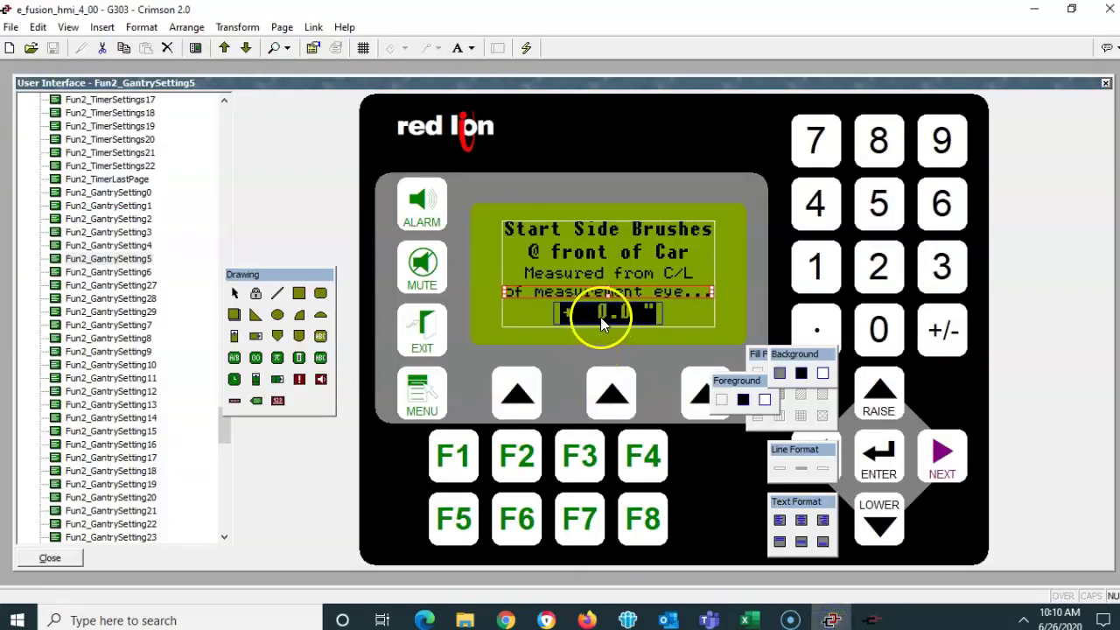
pyautogui.doubleClick(603, 315)
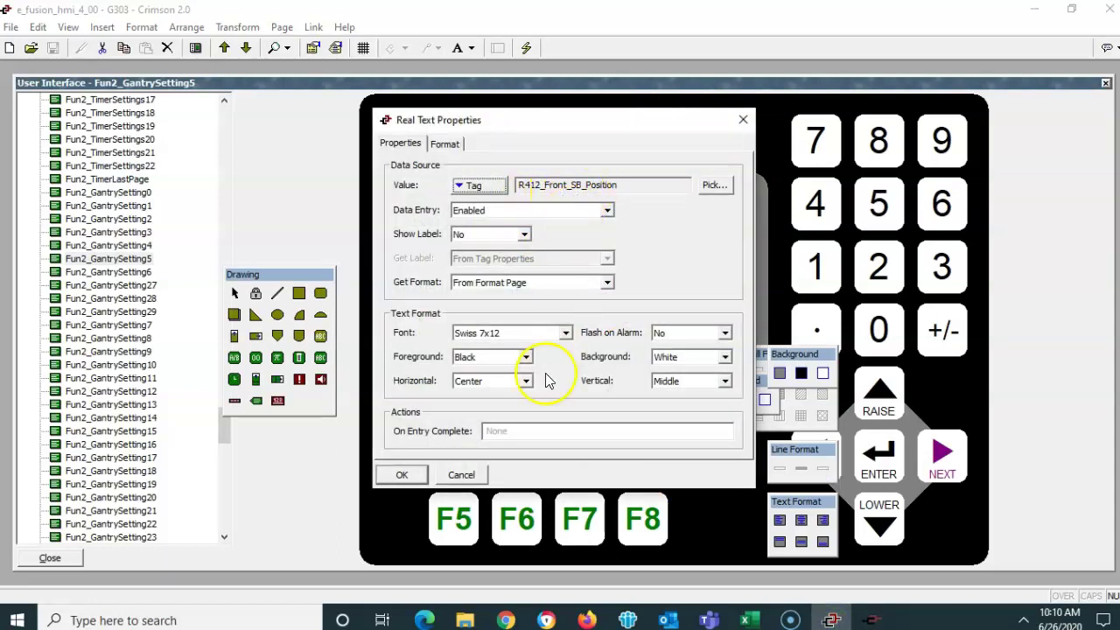
pyautogui.click(871, 619)
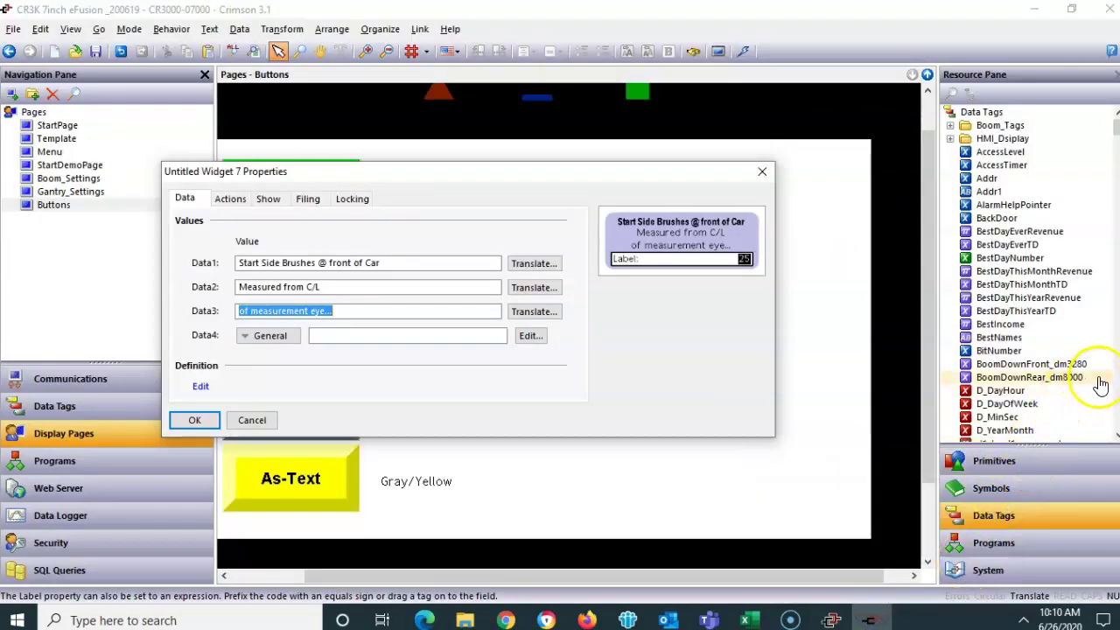
pyautogui.scroll(-20, 1101, 385)
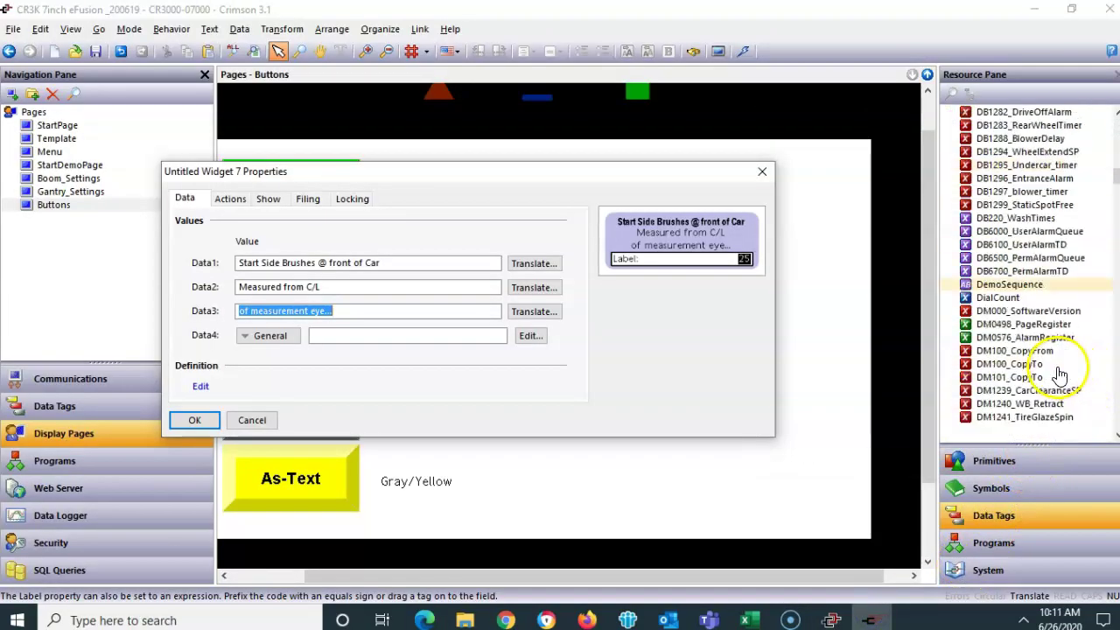
pyautogui.scroll(-20, 1058, 374)
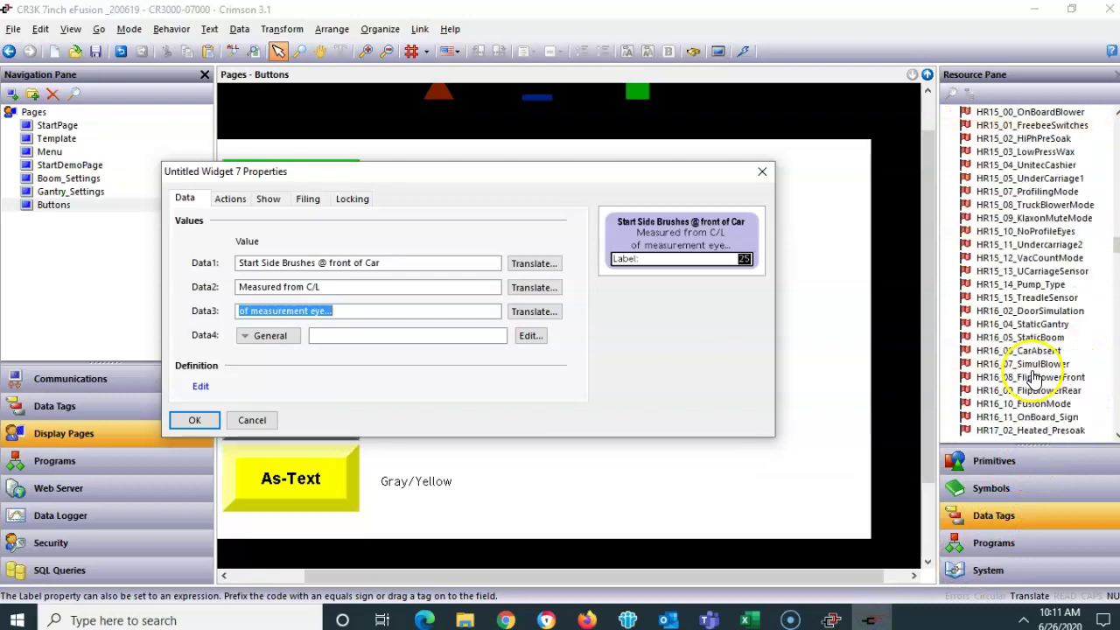
pyautogui.scroll(-20, 1035, 378)
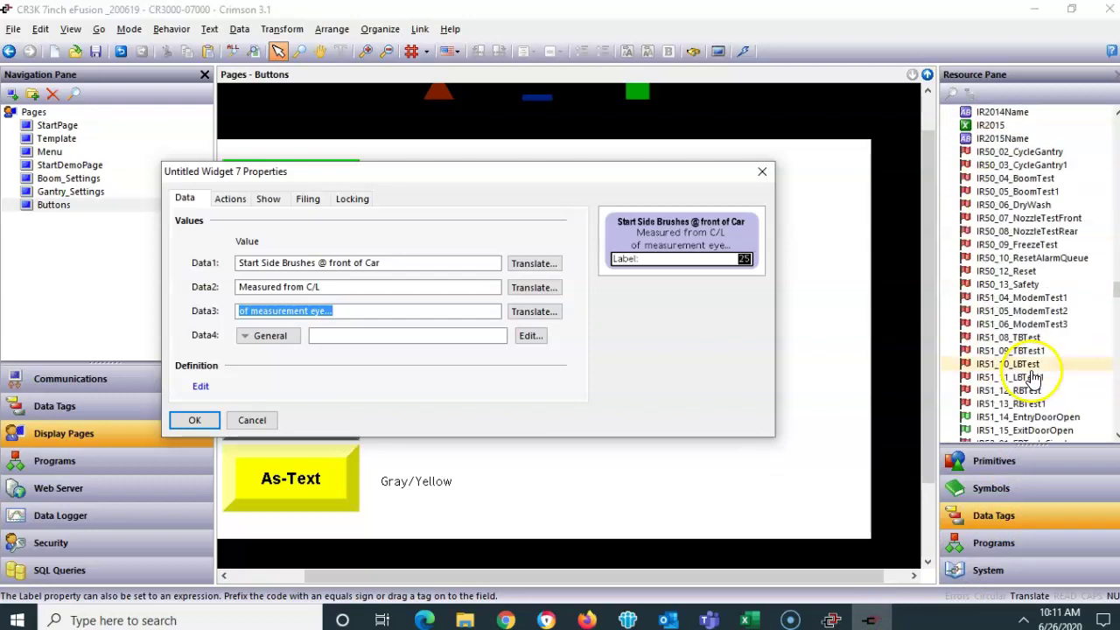
pyautogui.scroll(-20, 1032, 378)
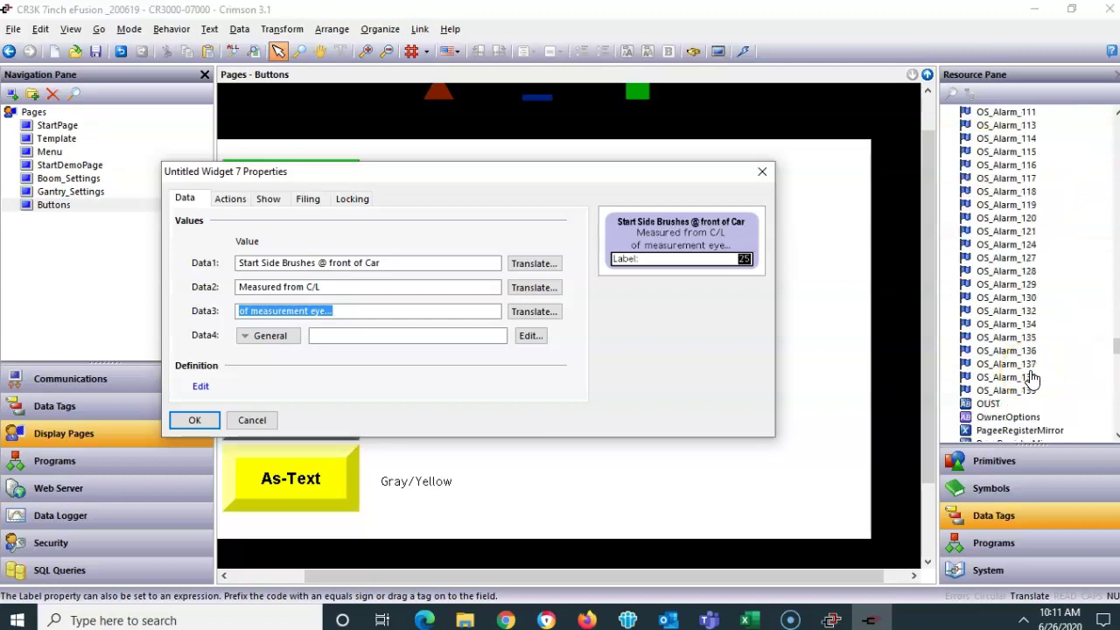
pyautogui.scroll(-15, 1032, 378)
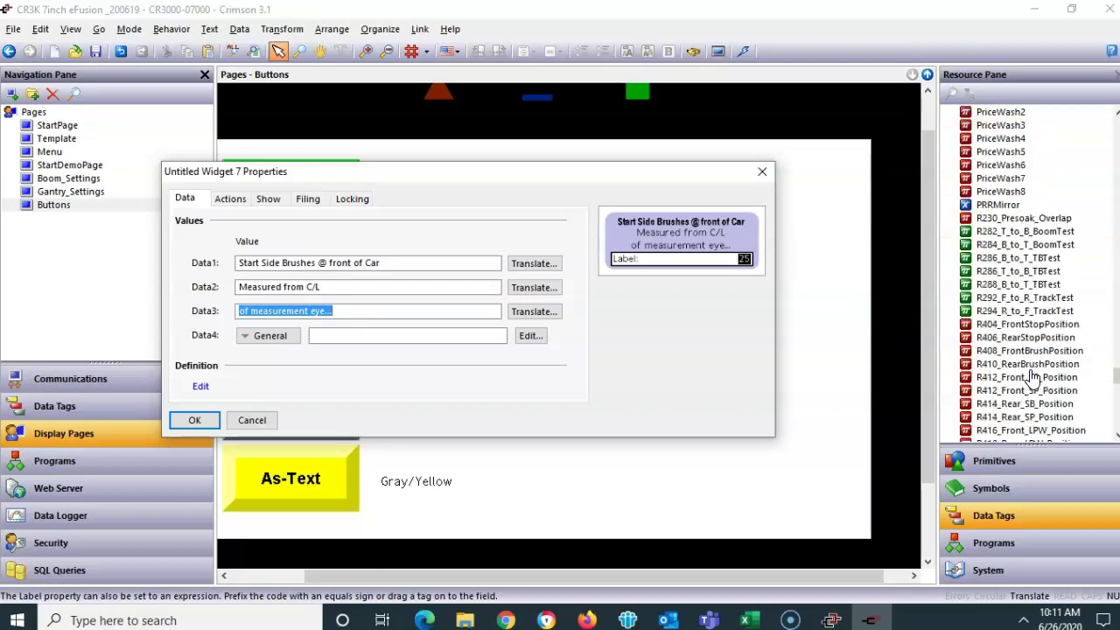
pyautogui.click(1024, 378)
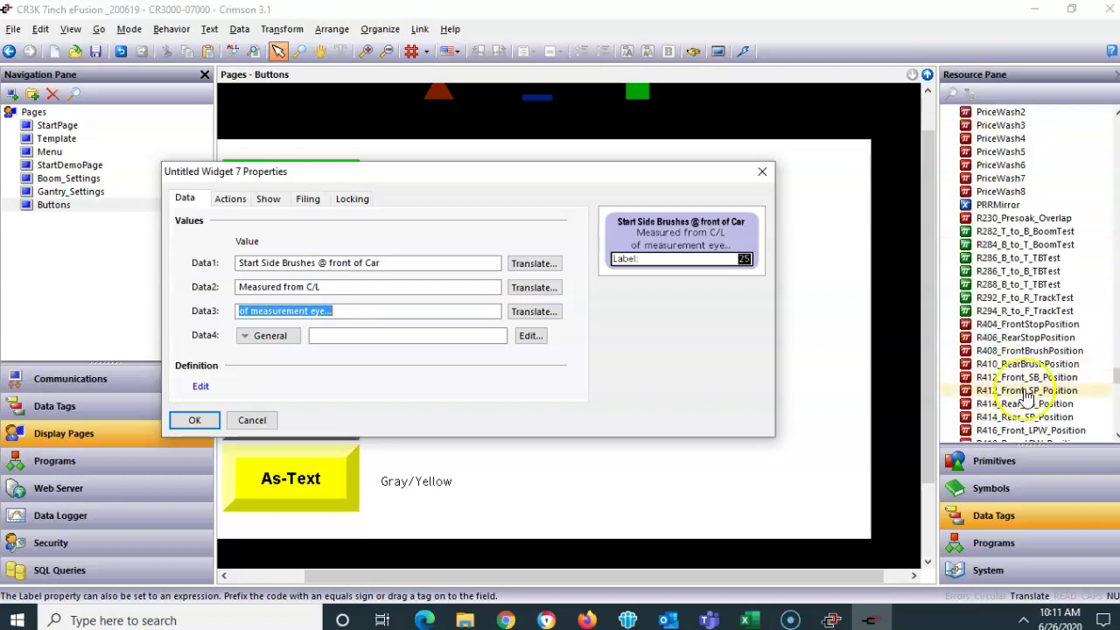
pyautogui.click(1020, 377)
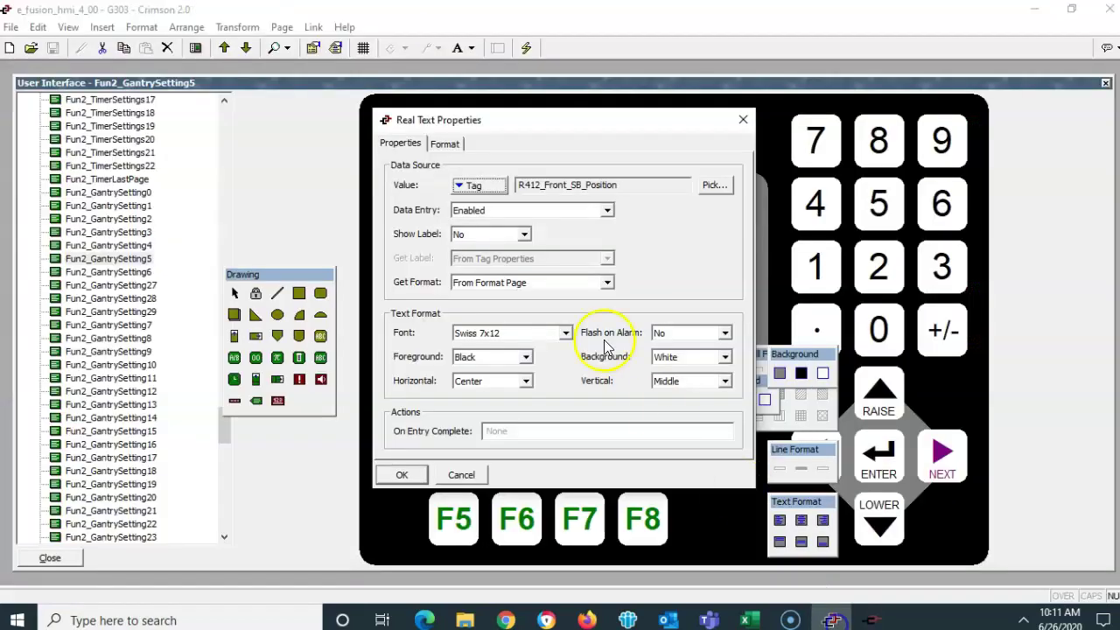
# - Bind R412_Front_SB_Position to Data4 and close the widget Properties with OK
pyautogui.click(831, 621)
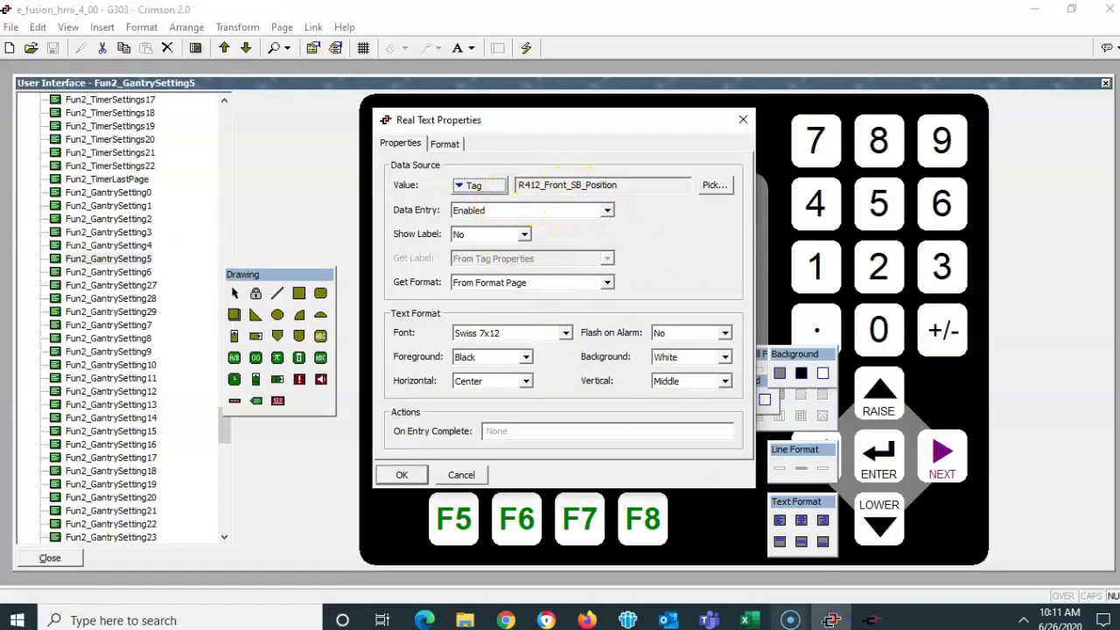
pyautogui.click(868, 620)
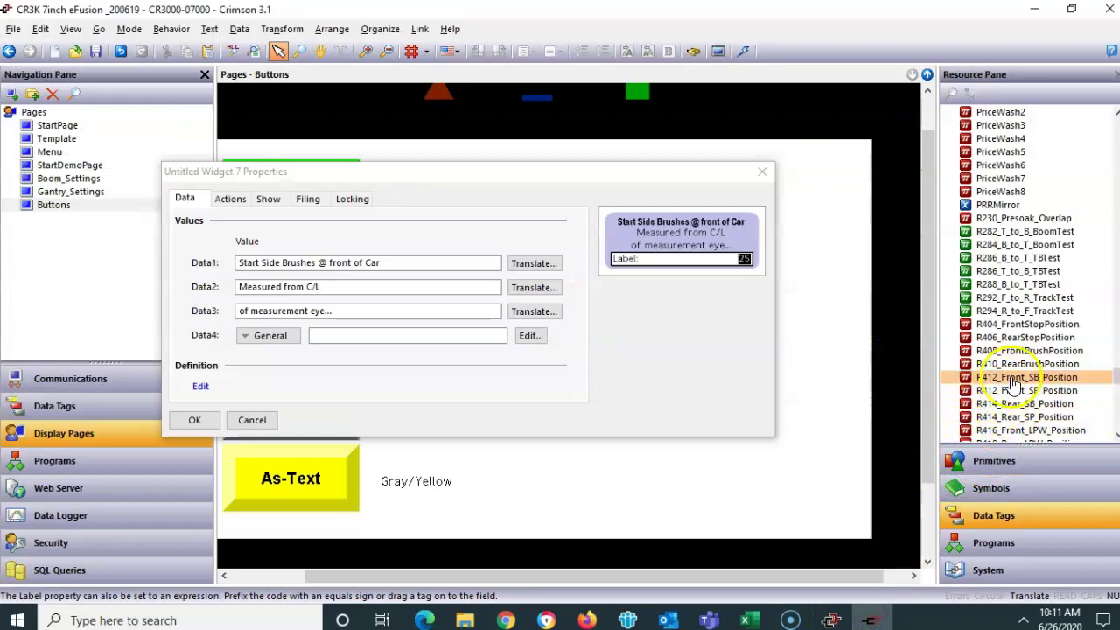
pyautogui.moveTo(1018, 379); pyautogui.dragTo(401, 335)
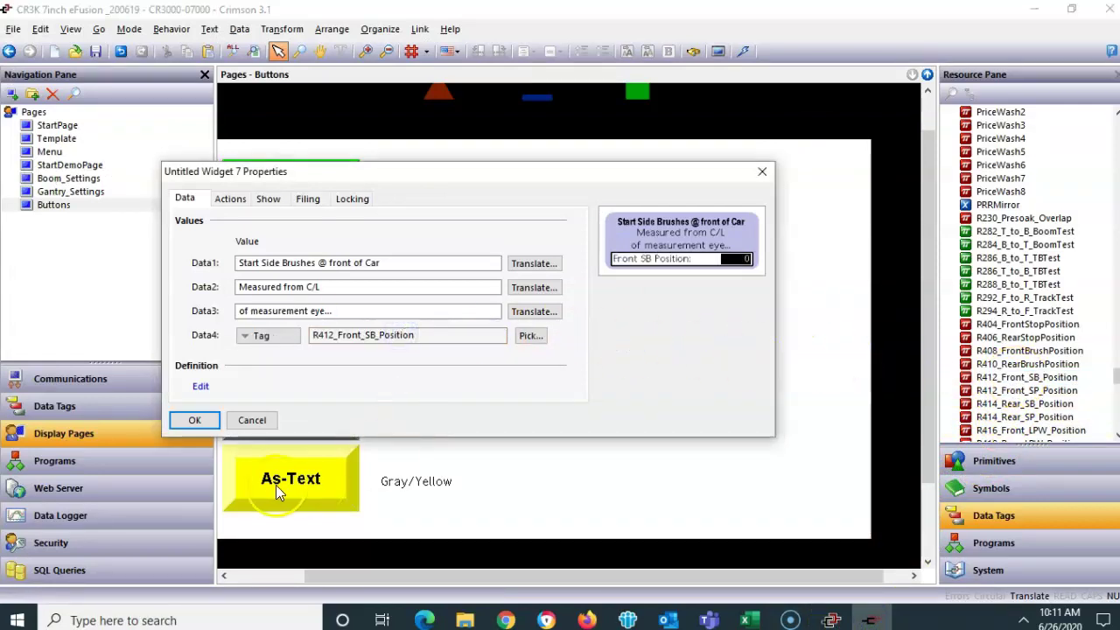
pyautogui.click(190, 421)
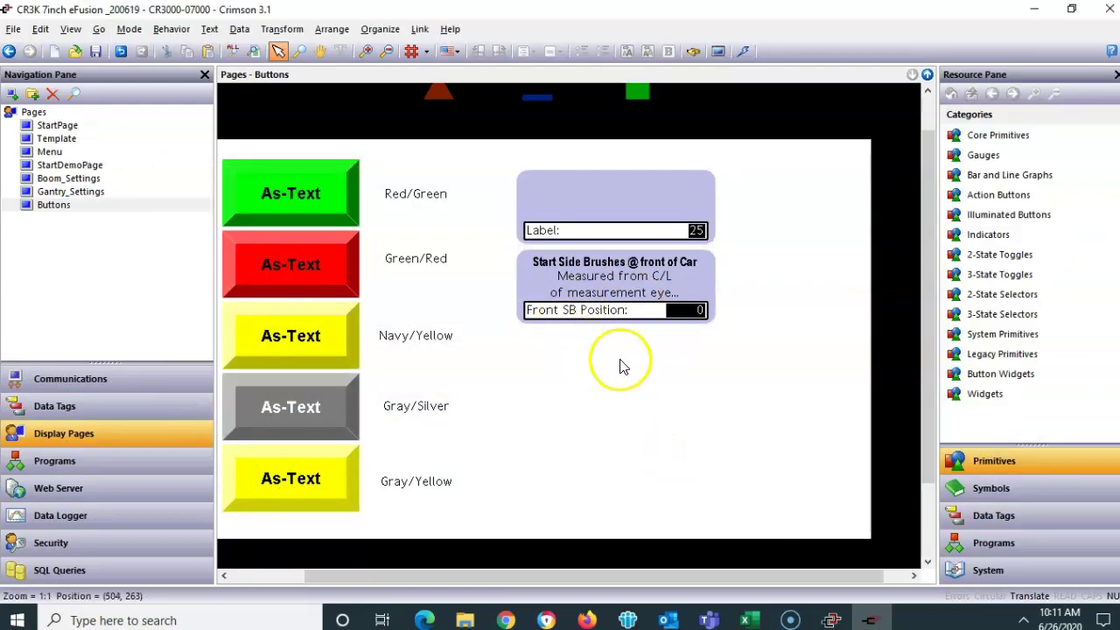
# - Cut the side-brush widget from Buttons and paste it at the upper right of Gantry_Settings
pyautogui.click(639, 290)
pyautogui.rightClick(641, 290)
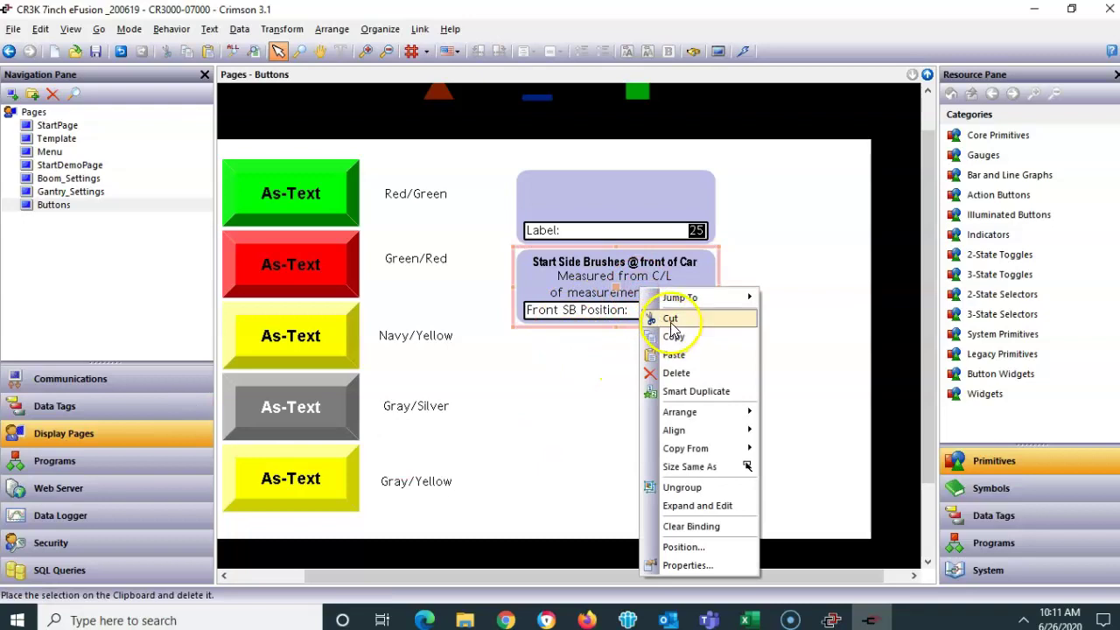
pyautogui.click(670, 320)
pyautogui.click(67, 191)
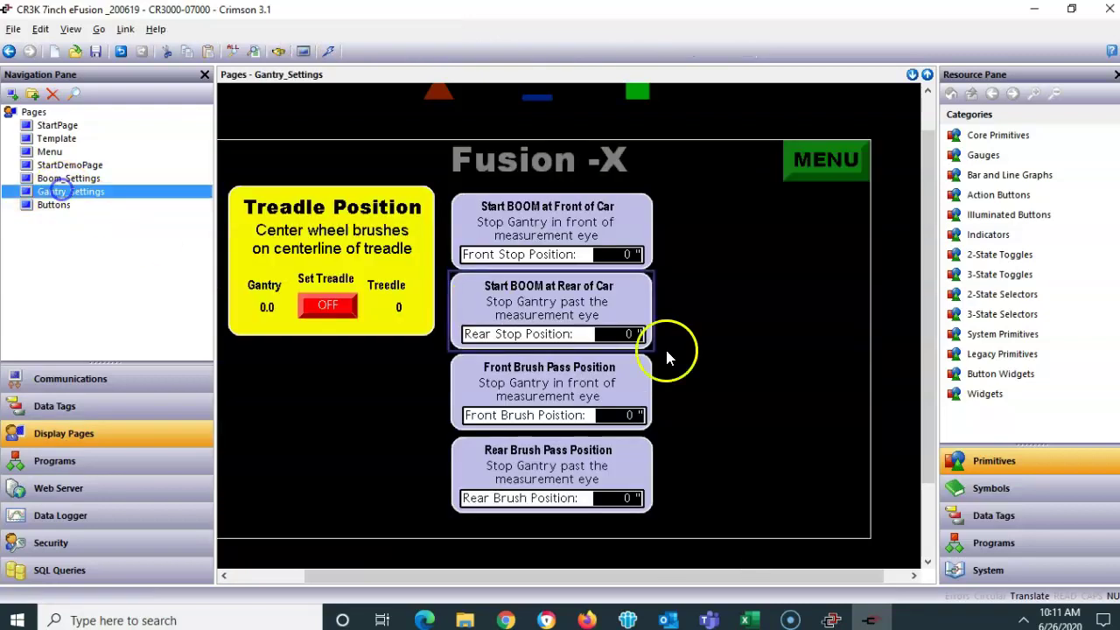
pyautogui.rightClick(768, 306)
pyautogui.click(799, 319)
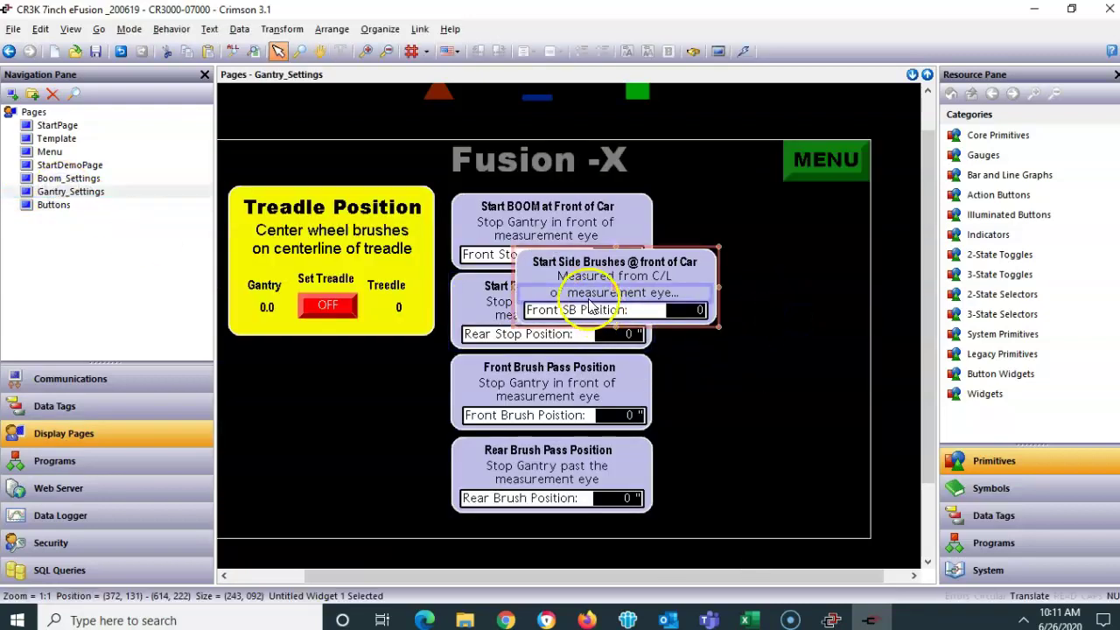
pyautogui.moveTo(659, 291)
pyautogui.mouseDown()
pyautogui.moveTo(699, 289)
pyautogui.moveTo(762, 260)
pyautogui.moveTo(762, 234)
pyautogui.mouseUp()
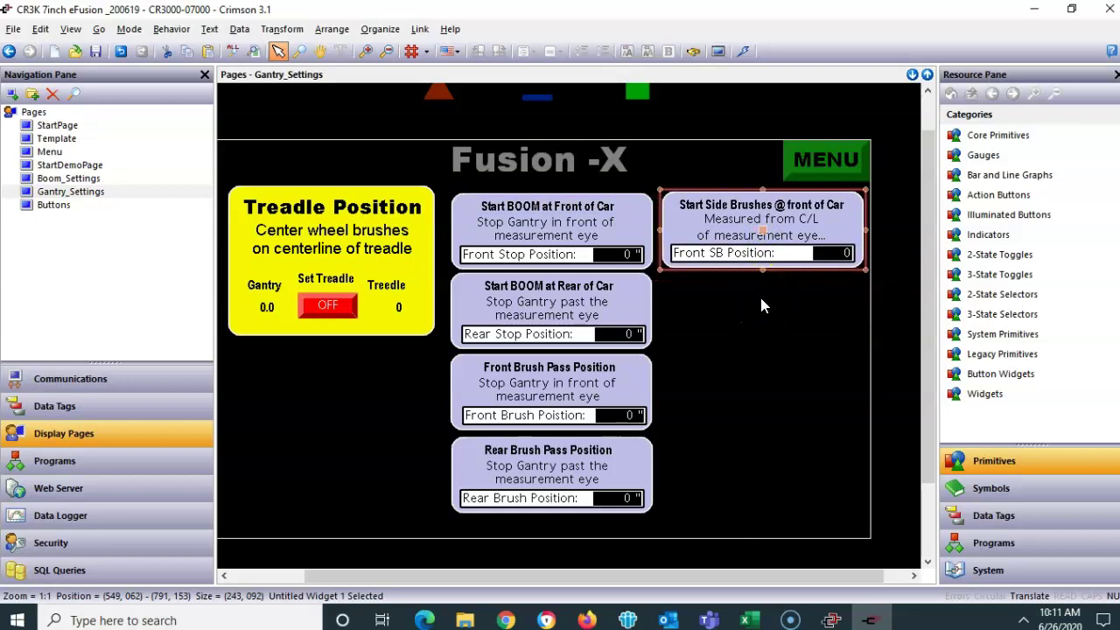
pyautogui.click(763, 253)
pyautogui.click(790, 618)
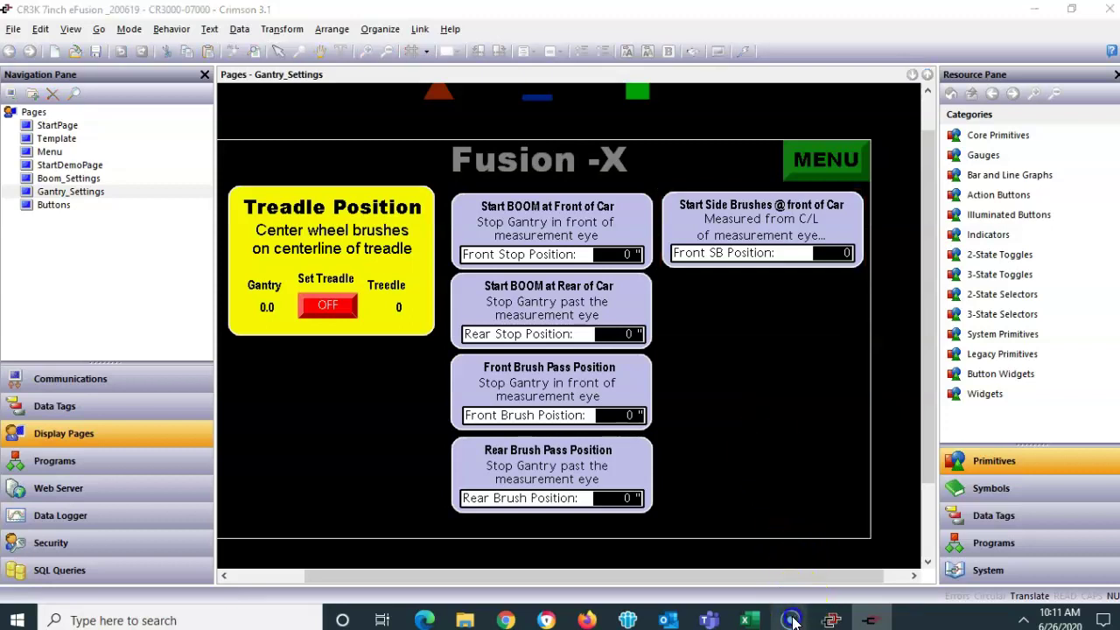